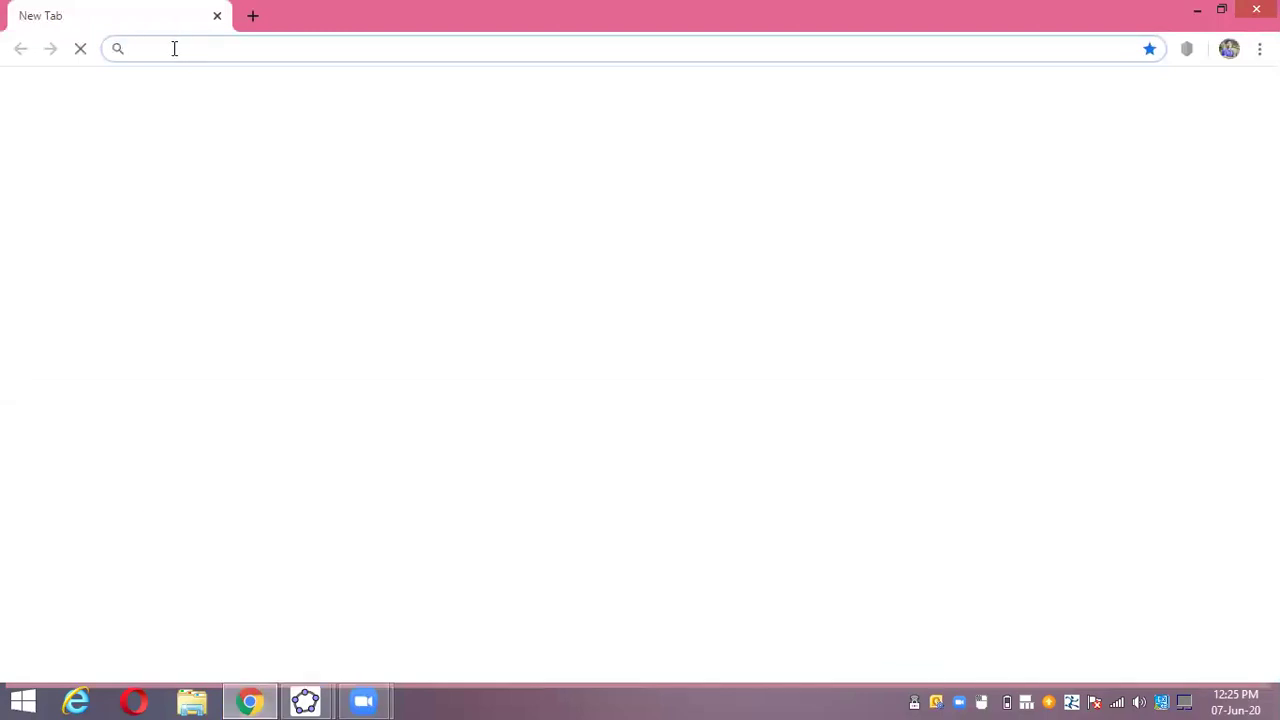
- Load geogebra.org in Chrome by accepting the address-bar autocomplete for 'geo'
{"action": "left_click", "coordinate": [277, 45]}
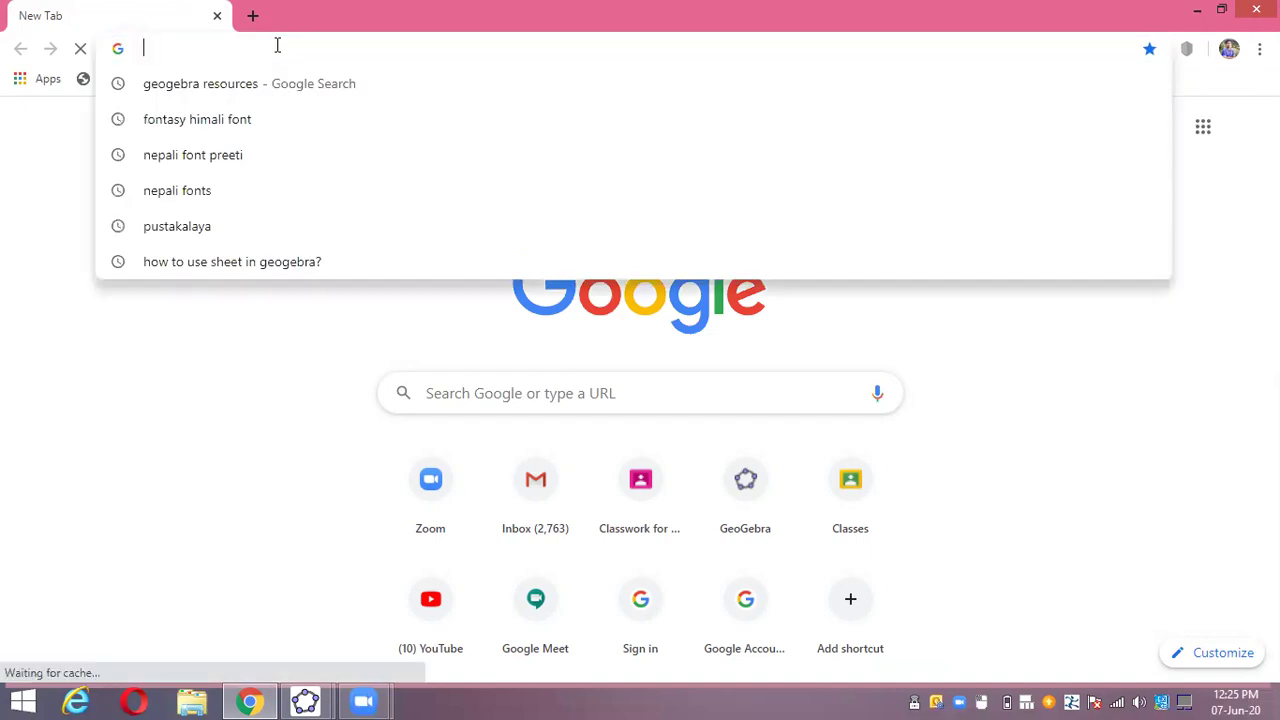
{"action": "type", "text": "gj"}
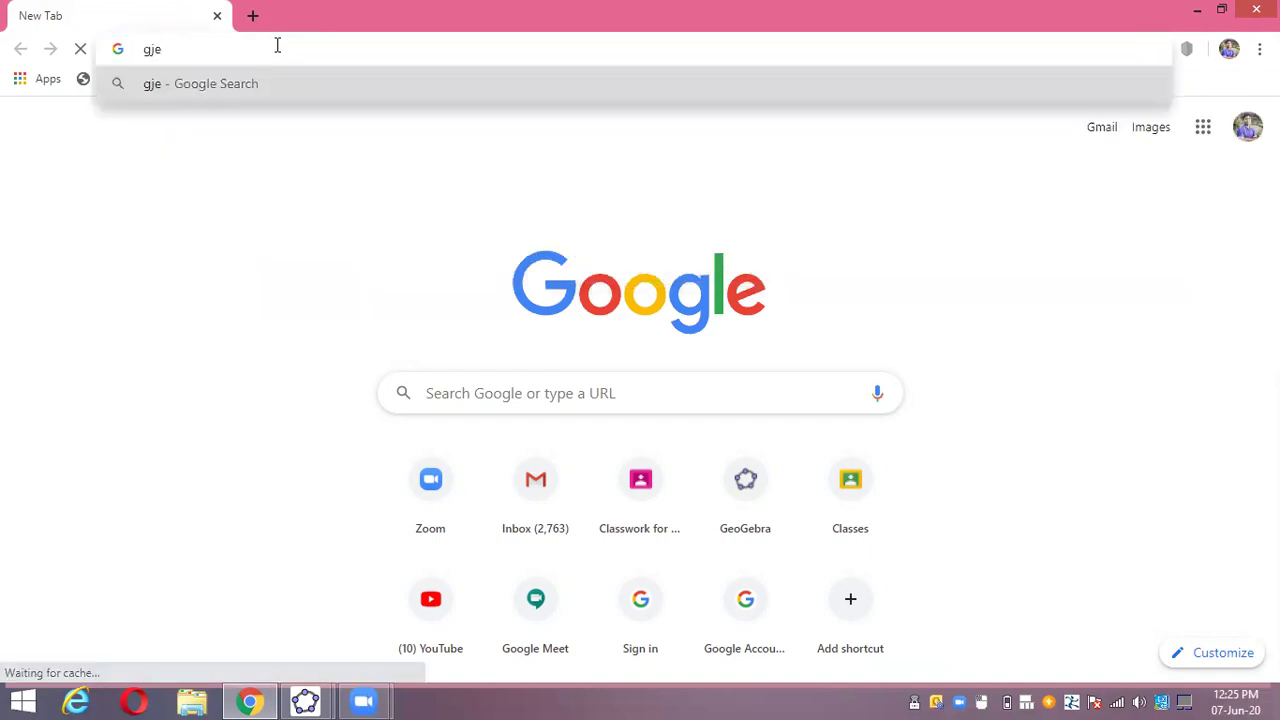
{"action": "key", "text": "BackSpace"}
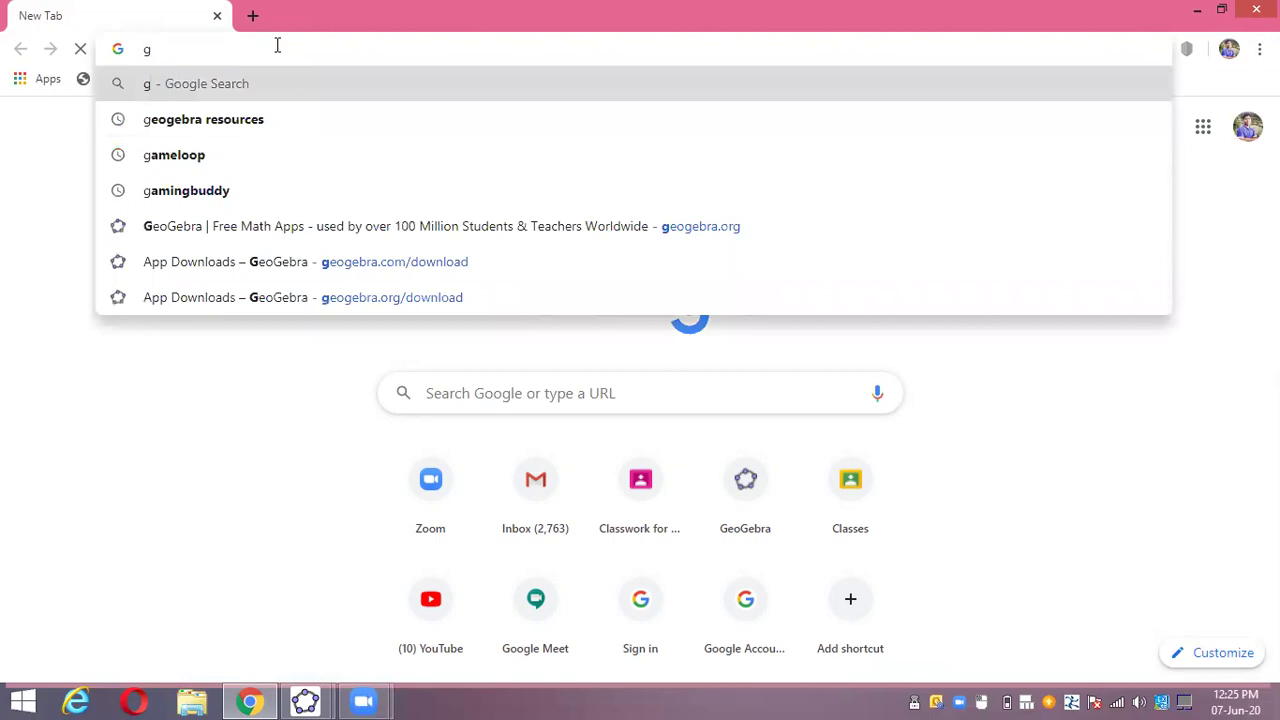
{"action": "type", "text": "eogebra.org"}
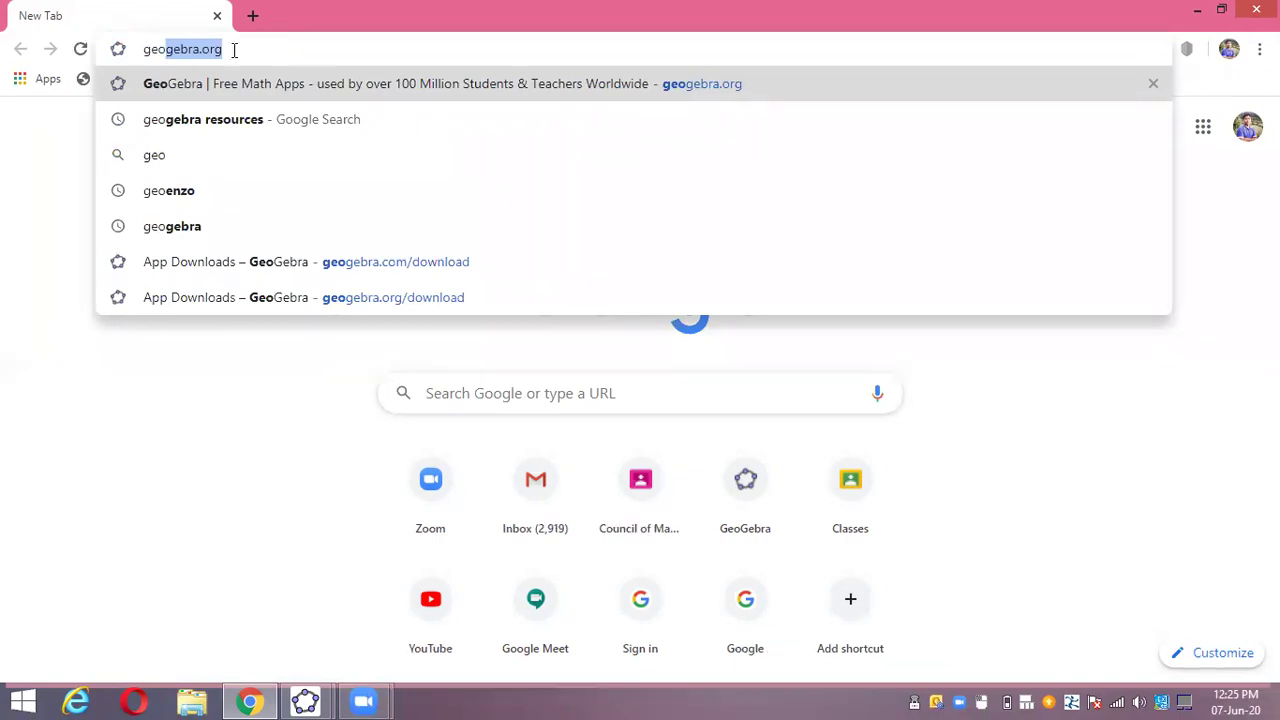
{"action": "key", "text": "Right"}
{"action": "key", "text": "Return"}
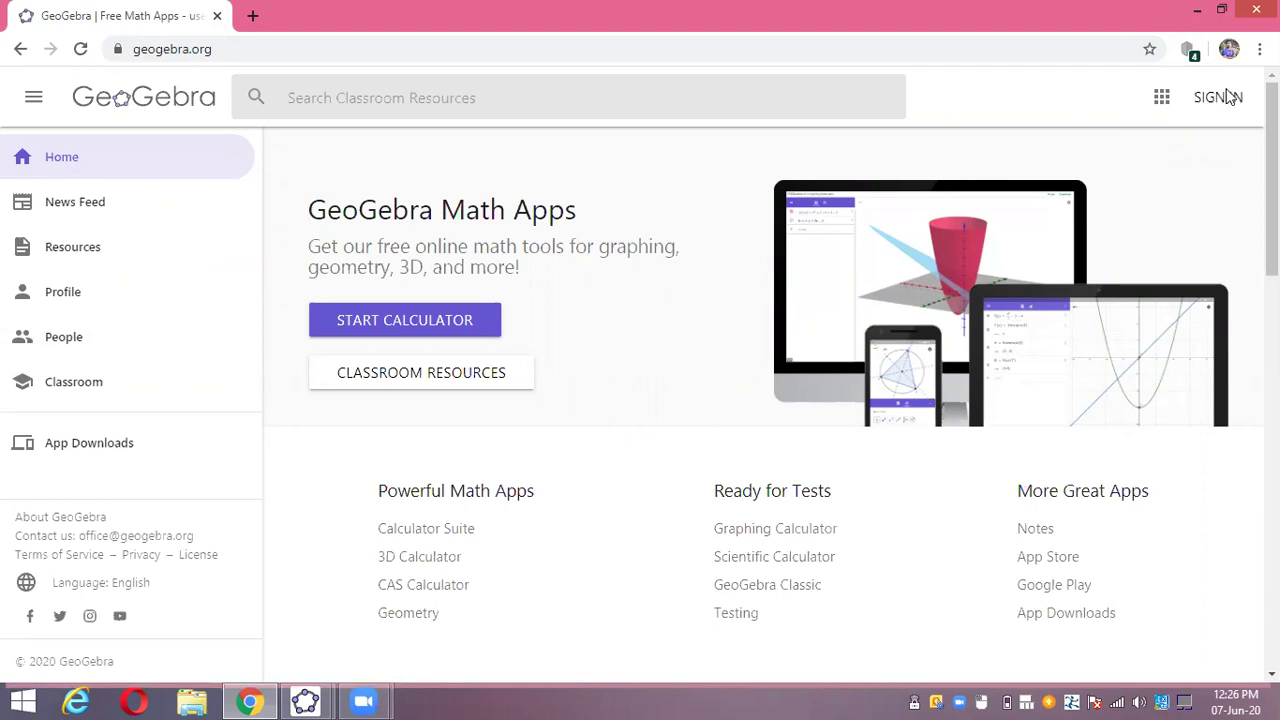
- Sign in with the saved account username and the account password
{"action": "left_click", "coordinate": [1230, 96]}
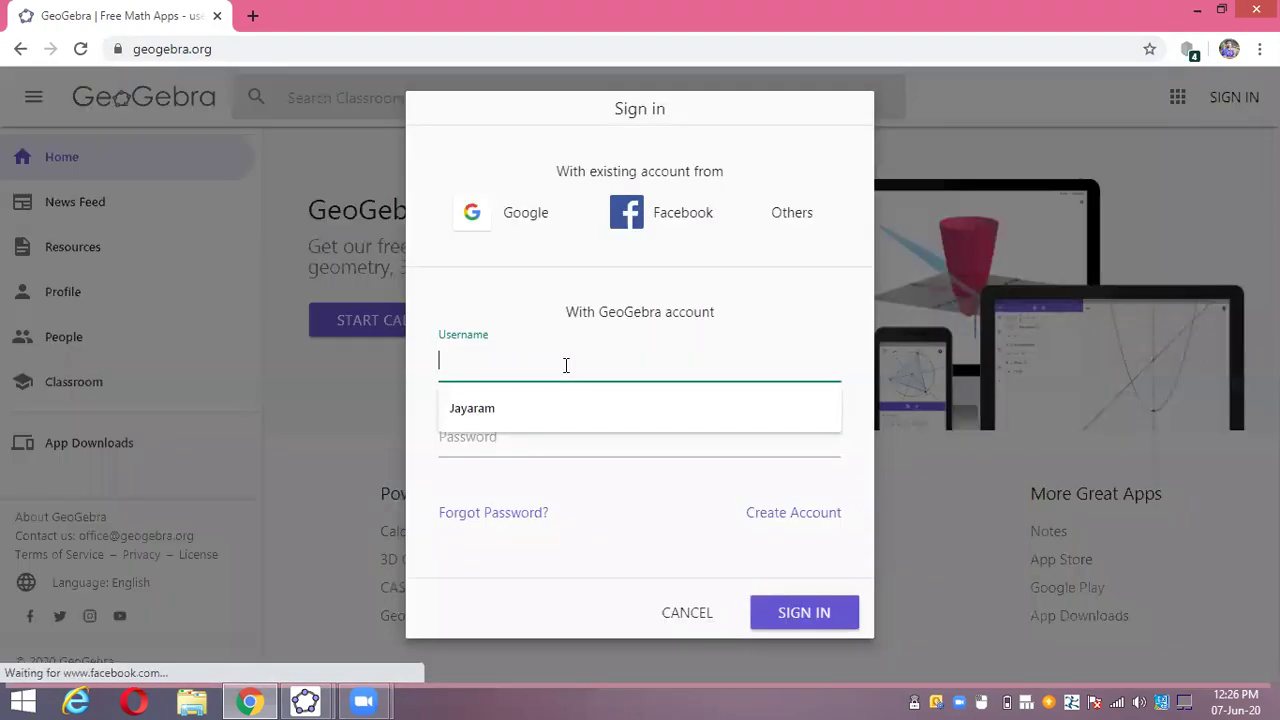
{"action": "type", "text": "jayaram"}
{"action": "key", "text": "Down"}
{"action": "key", "text": "Return"}
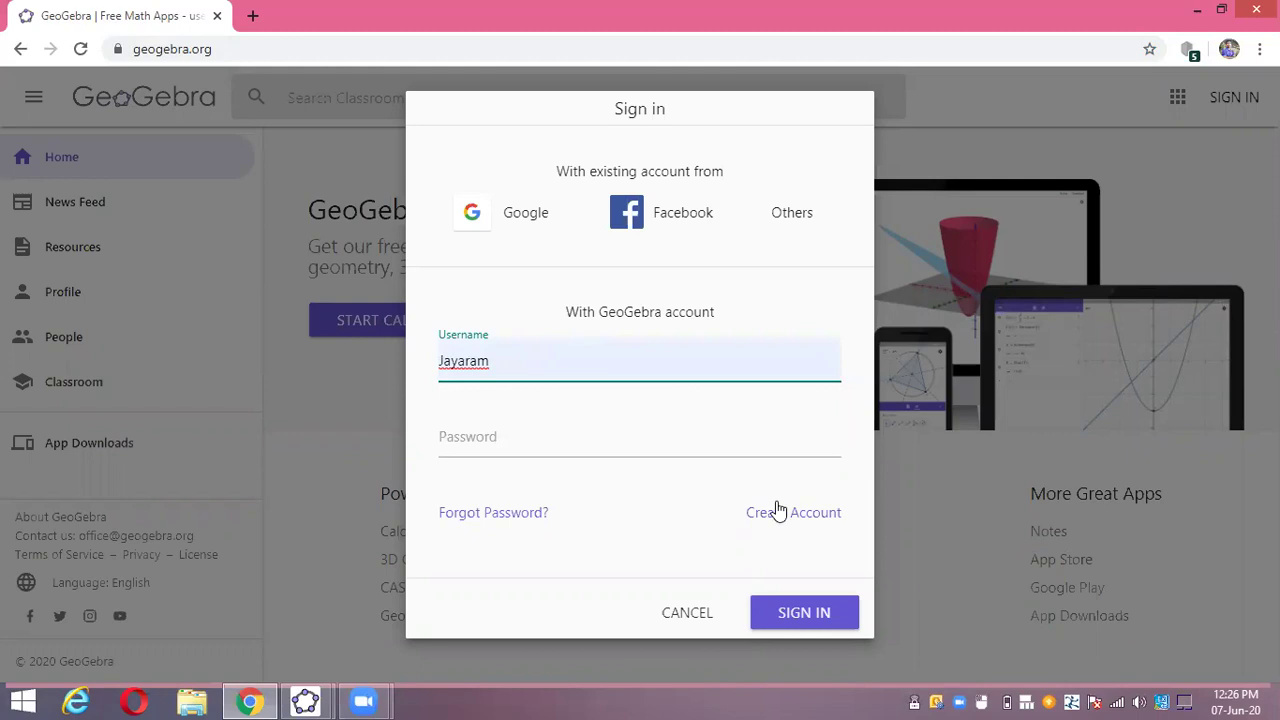
{"action": "left_click", "coordinate": [536, 440]}
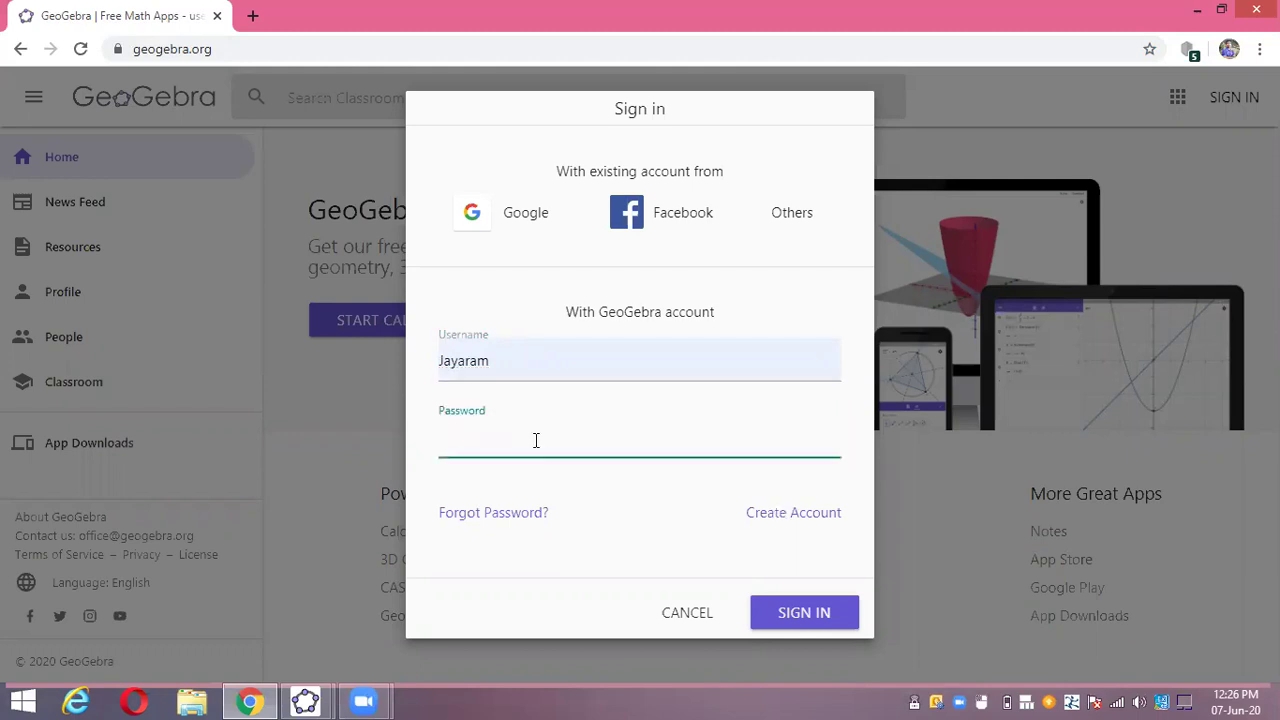
{"action": "type", "text": "••••••••••"}
{"action": "key", "text": "Return"}
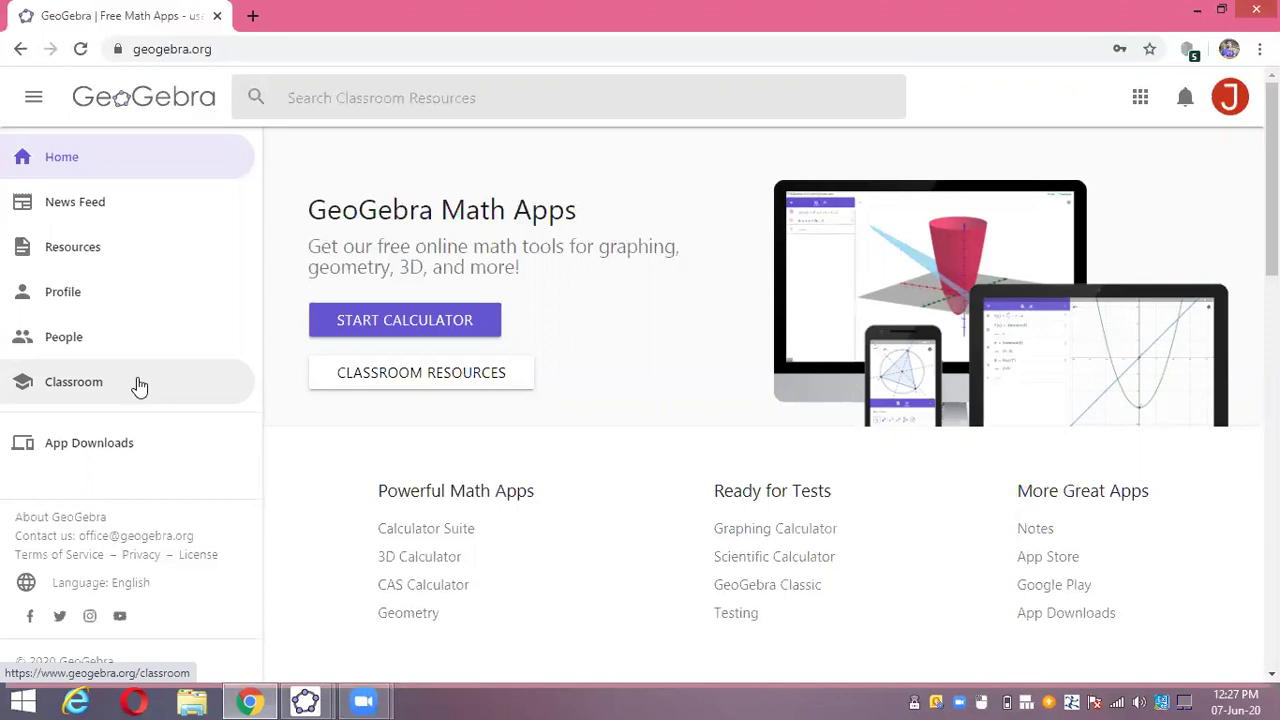
- Search Classroom Resources for 'addition of fraction'
{"action": "left_click", "coordinate": [109, 258]}
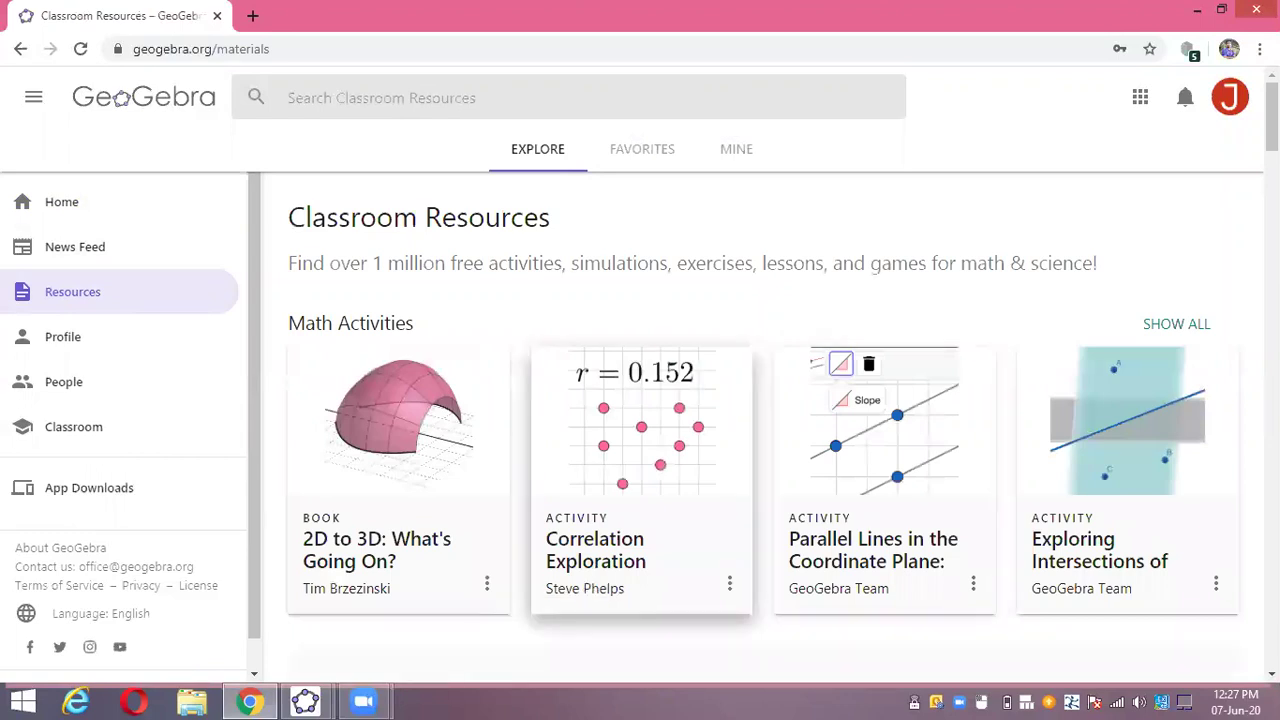
{"action": "scroll", "coordinate": [977, 591], "scroll_direction": "down", "scroll_amount": 5}
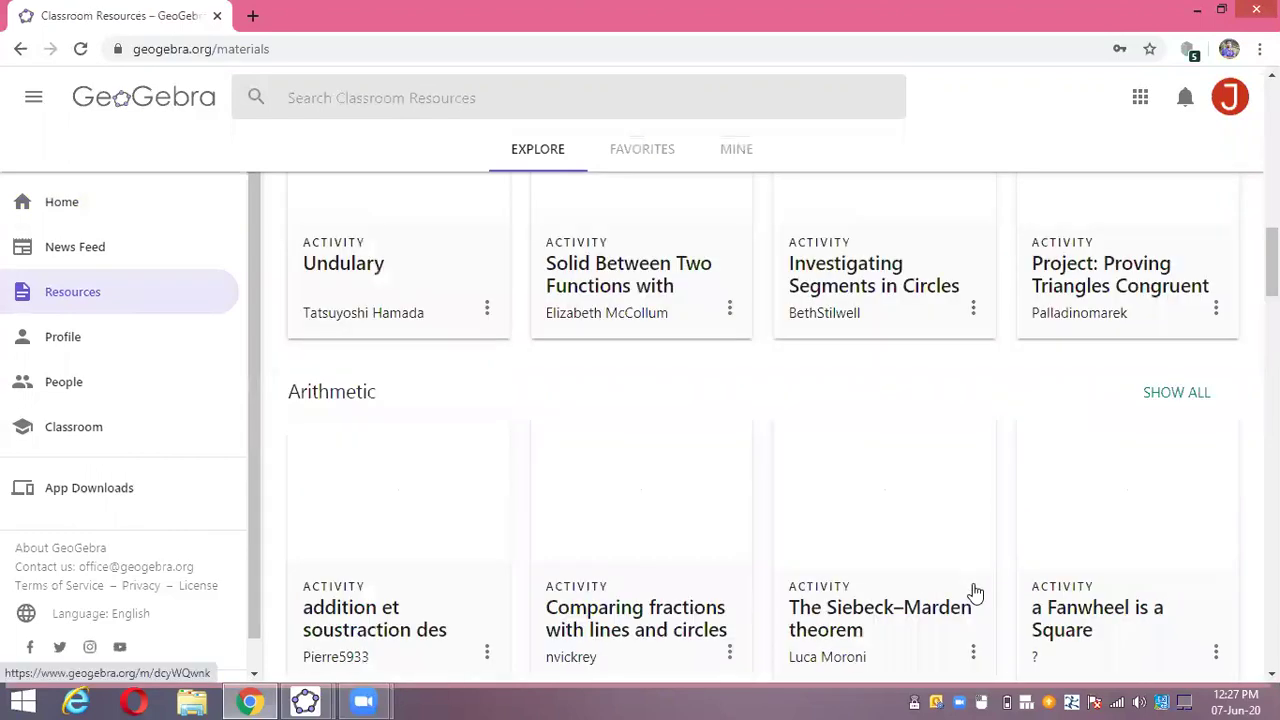
{"action": "scroll", "coordinate": [977, 591], "scroll_direction": "up", "scroll_amount": 5}
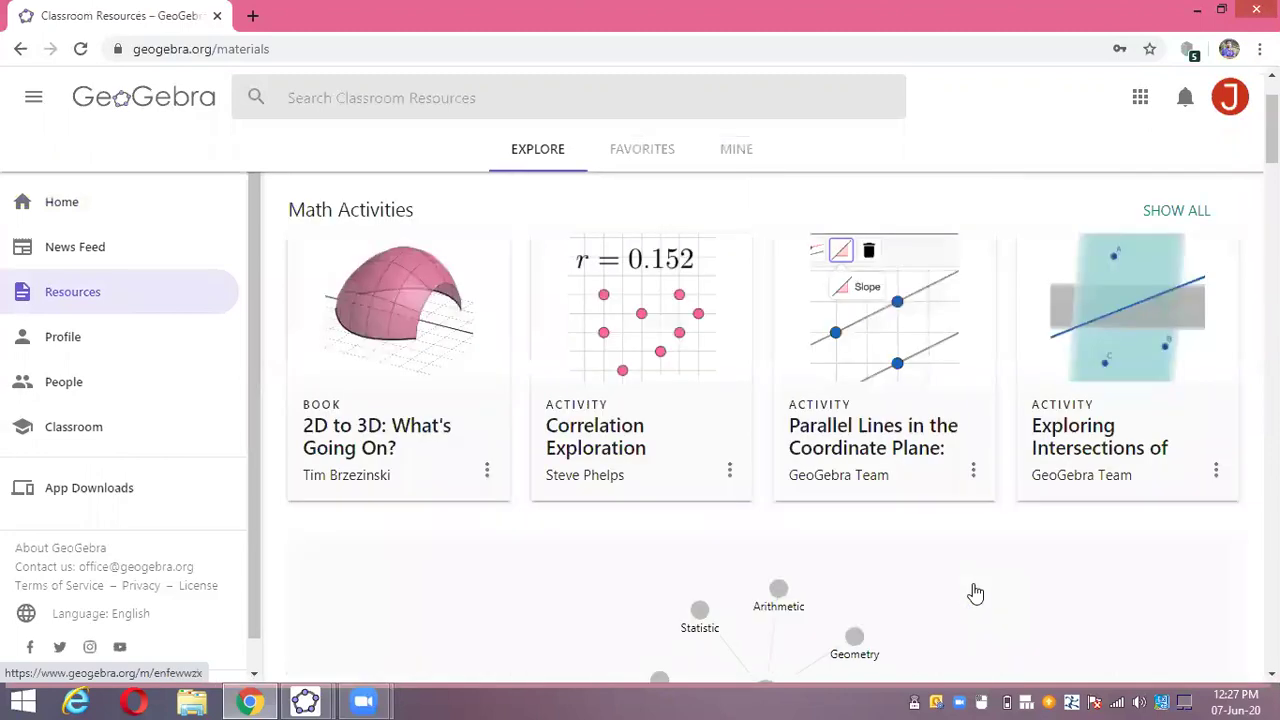
{"action": "scroll", "coordinate": [711, 217], "scroll_direction": "up", "scroll_amount": 2}
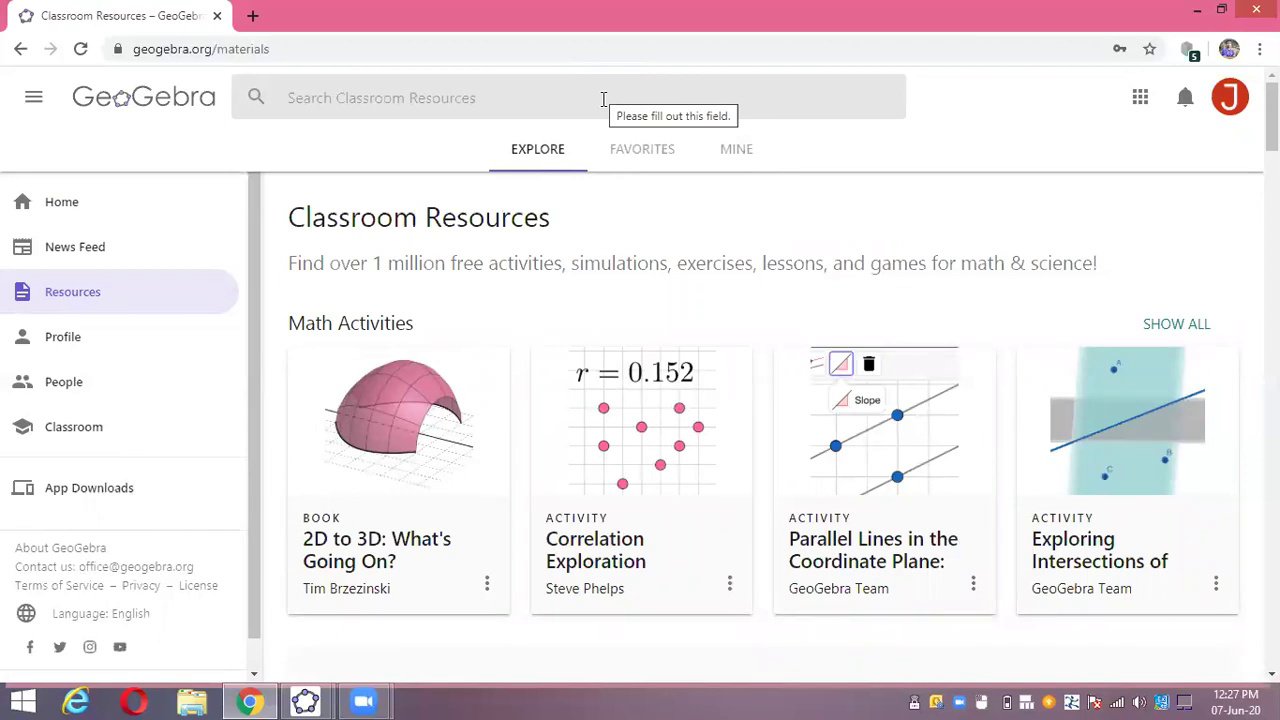
{"action": "left_click", "coordinate": [578, 100]}
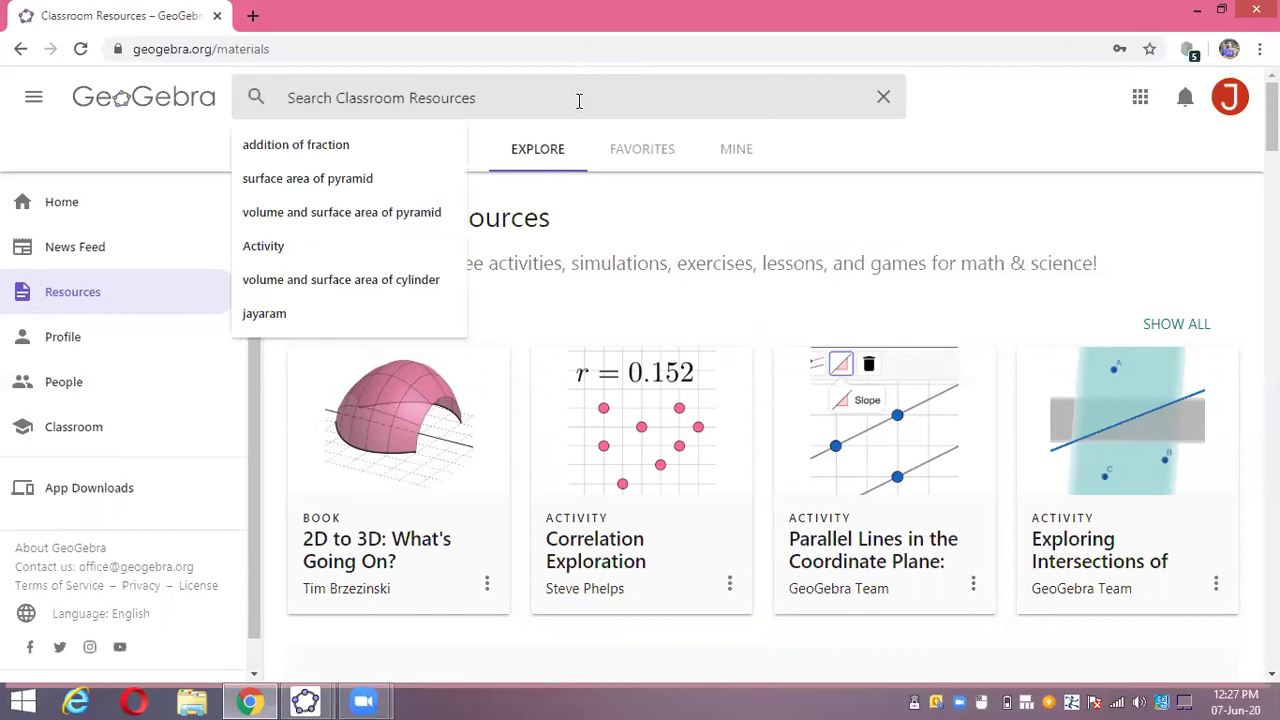
{"action": "left_click", "coordinate": [356, 148]}
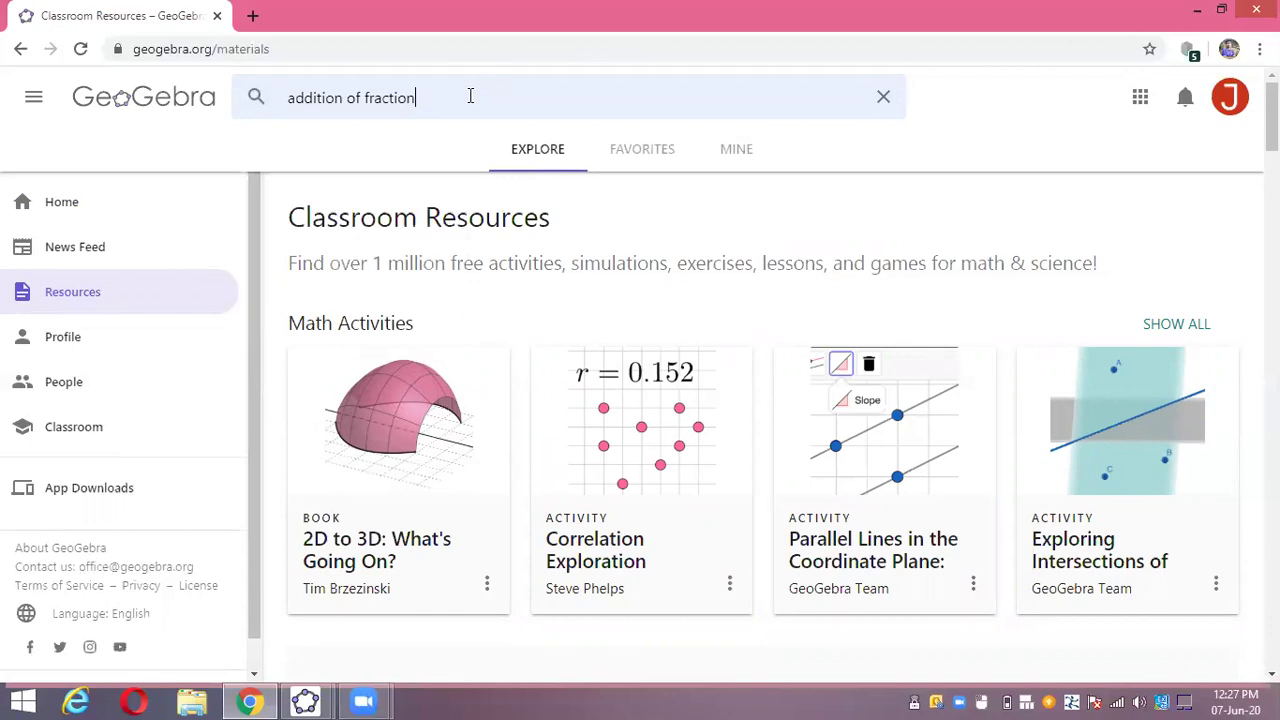
{"action": "key", "text": "Return"}
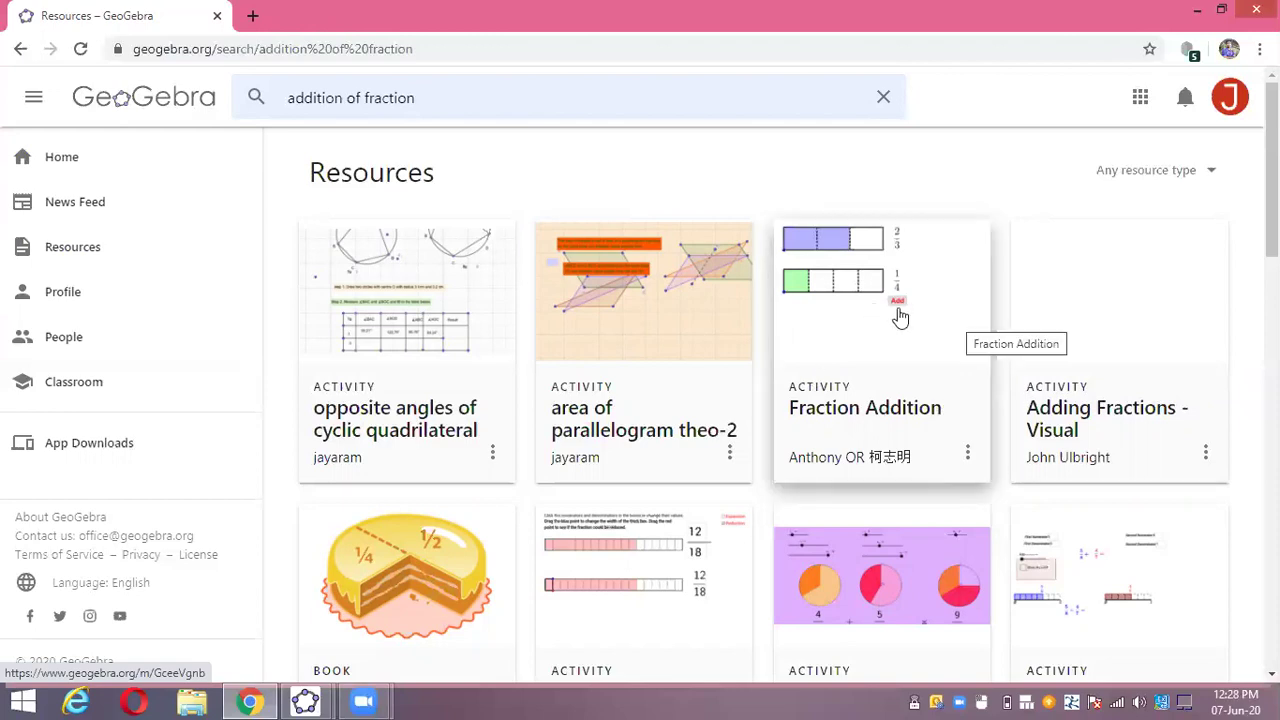
- Show the Fraction Addition card's options menu, reloading after a server error
{"action": "left_click", "coordinate": [968, 455]}
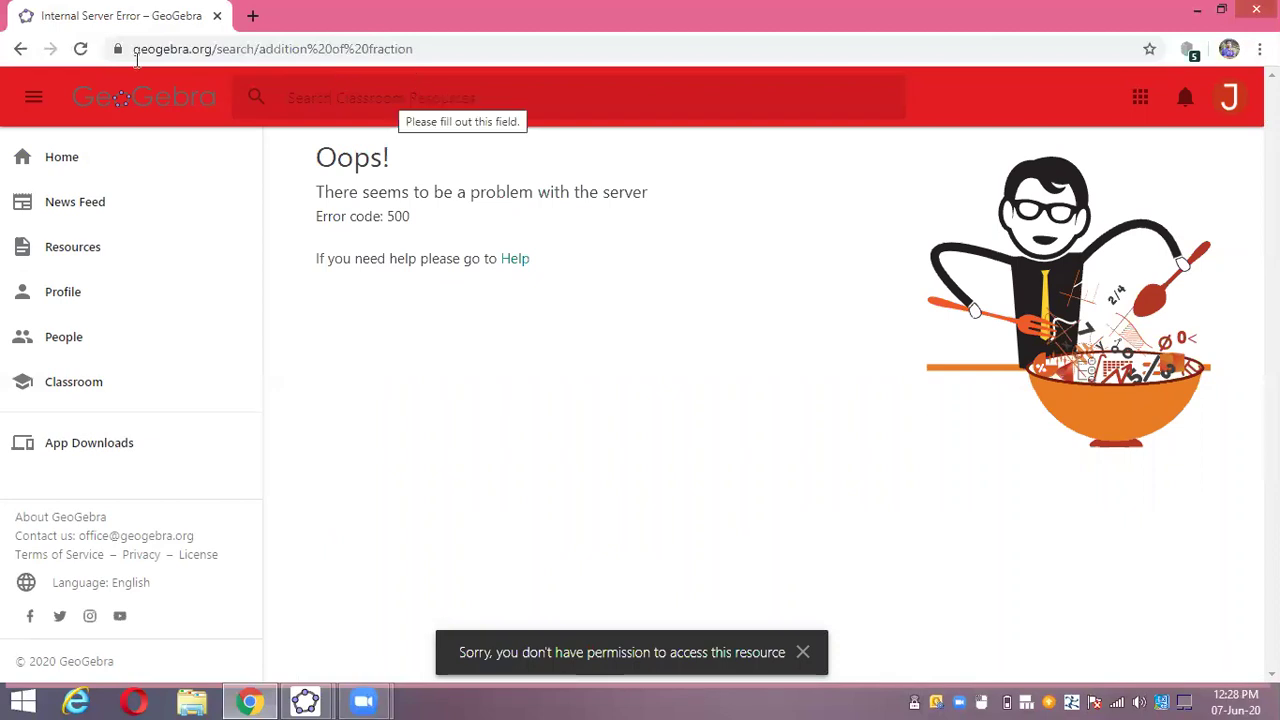
{"action": "left_click", "coordinate": [80, 50]}
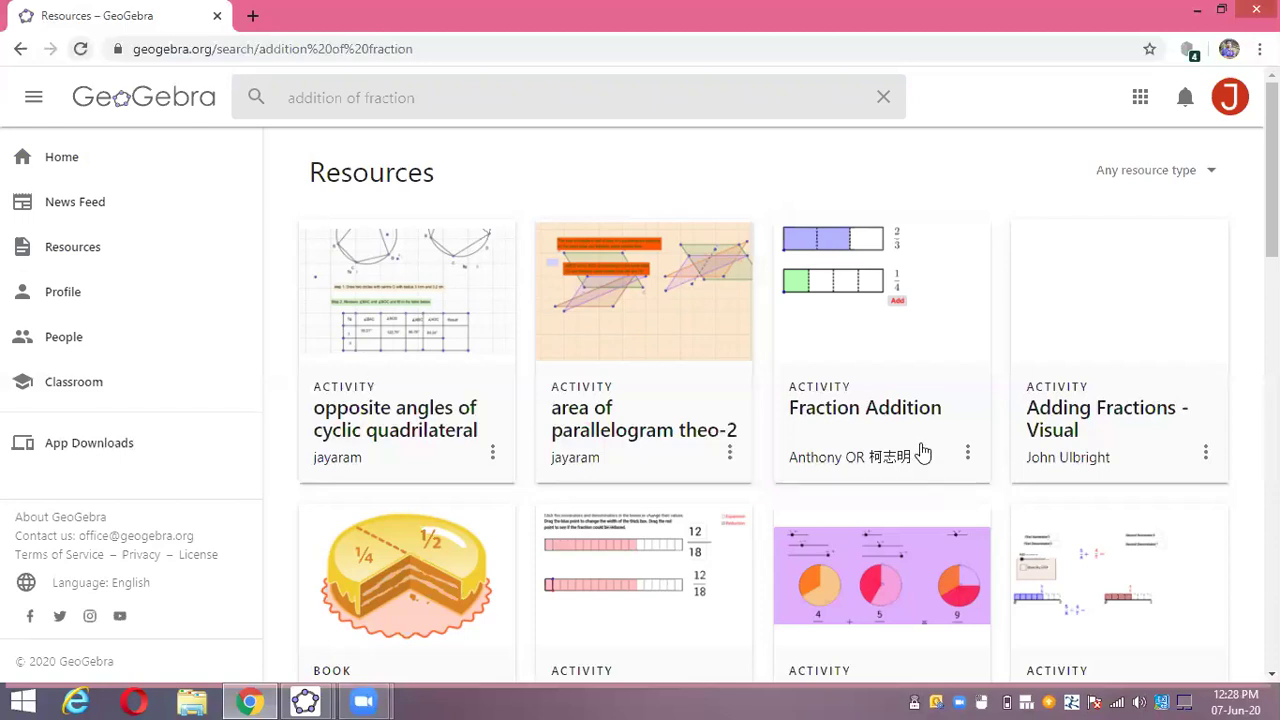
{"action": "left_click", "coordinate": [967, 453]}
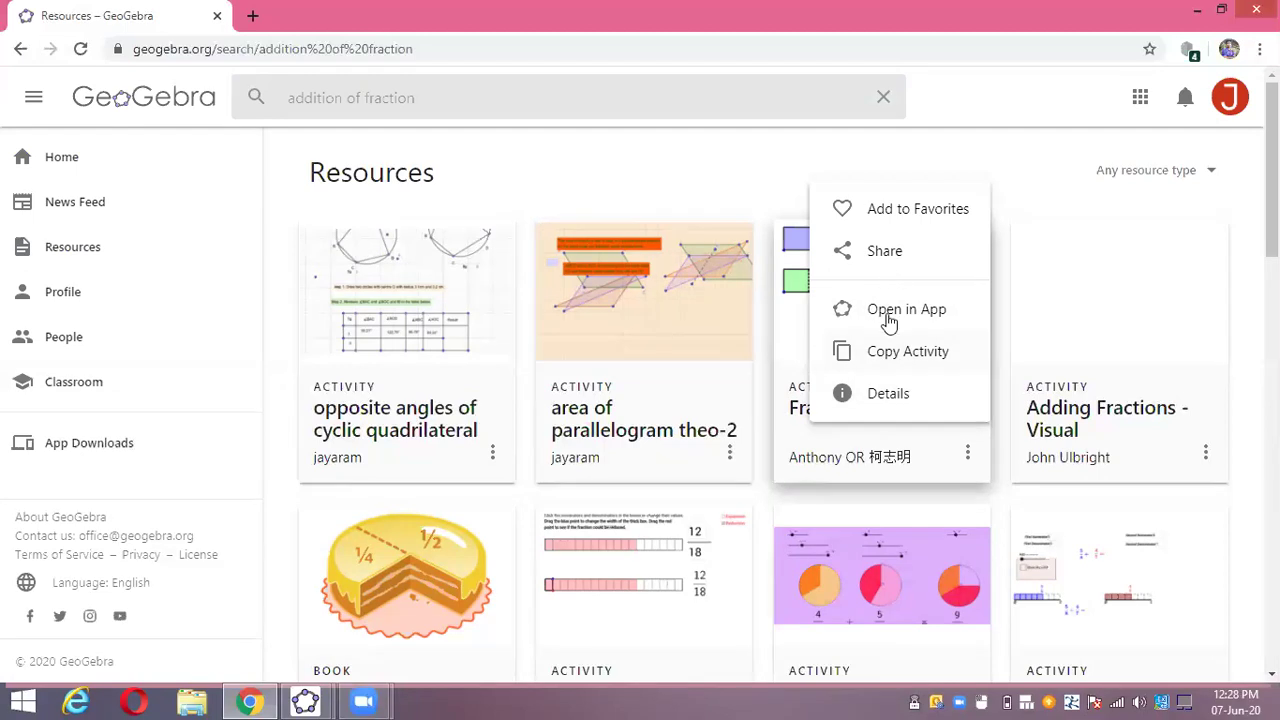
- Copy the Fraction Addition activity, creating an editable 'Copy of Fraction Addition'
{"action": "left_click", "coordinate": [913, 364]}
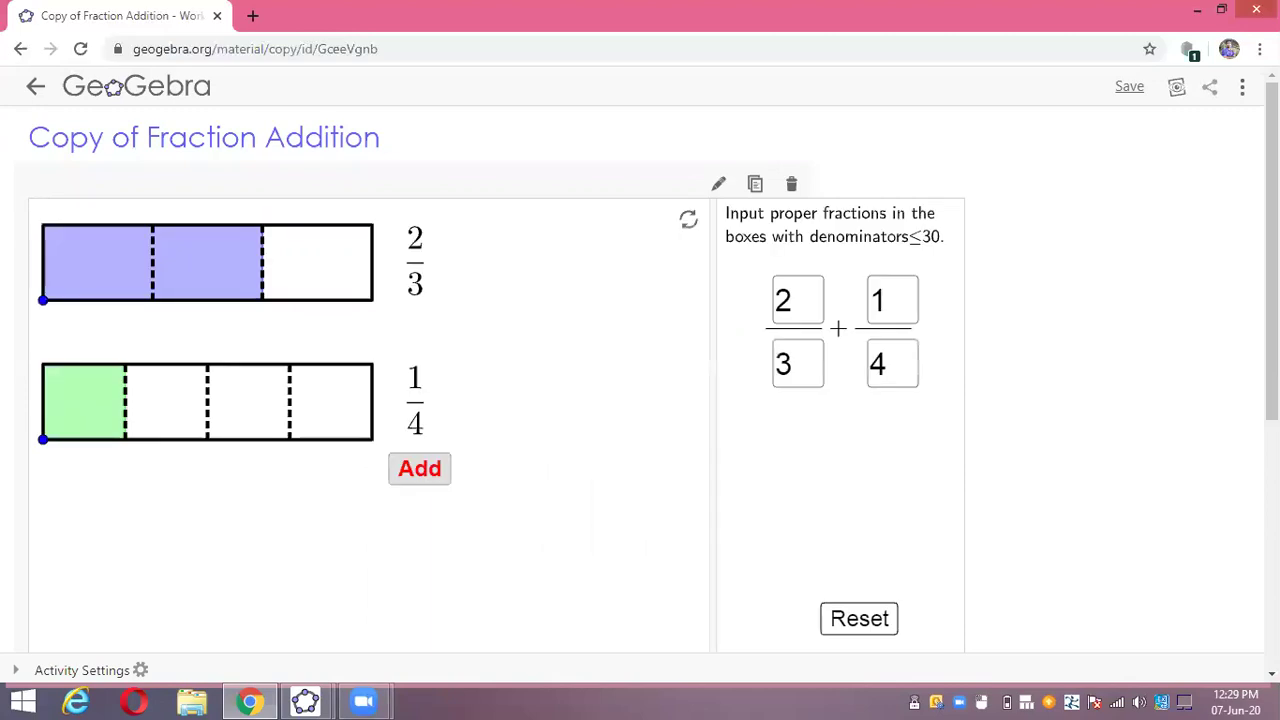
{"action": "scroll", "coordinate": [640, 380], "scroll_direction": "down", "scroll_amount": 1}
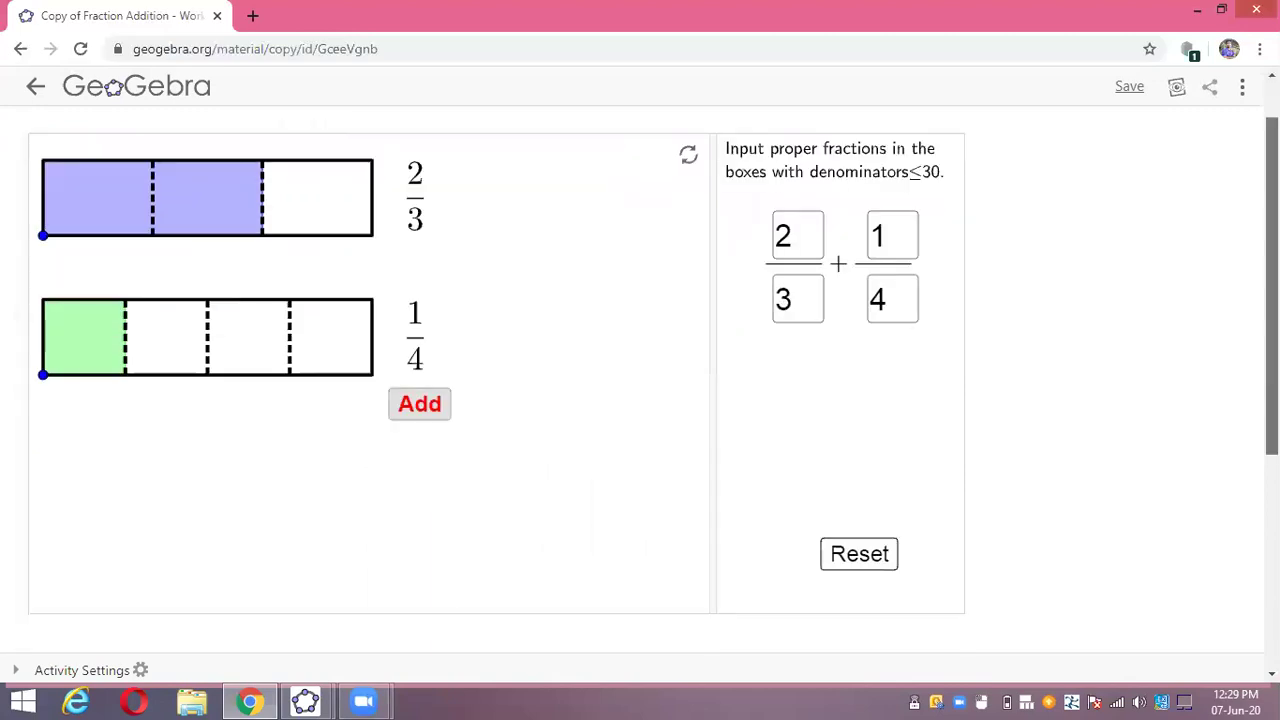
{"action": "scroll", "coordinate": [640, 380], "scroll_direction": "up", "scroll_amount": 1}
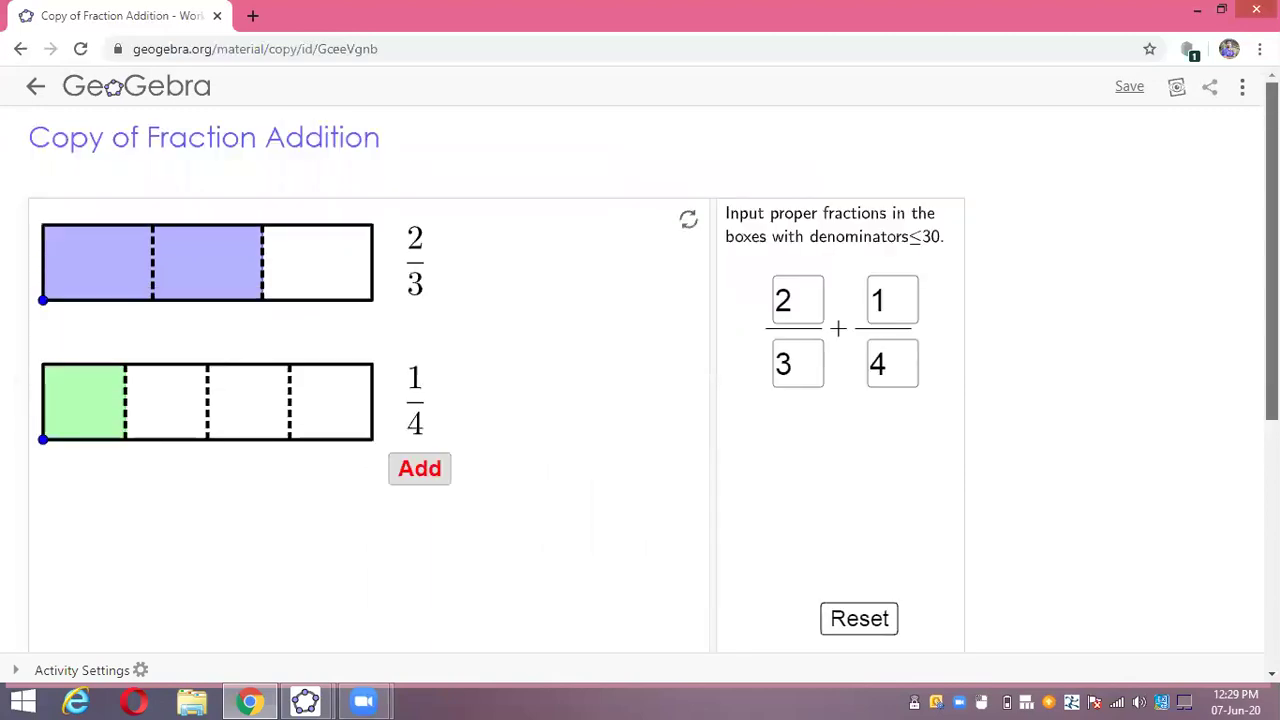
{"action": "left_click", "coordinate": [292, 138]}
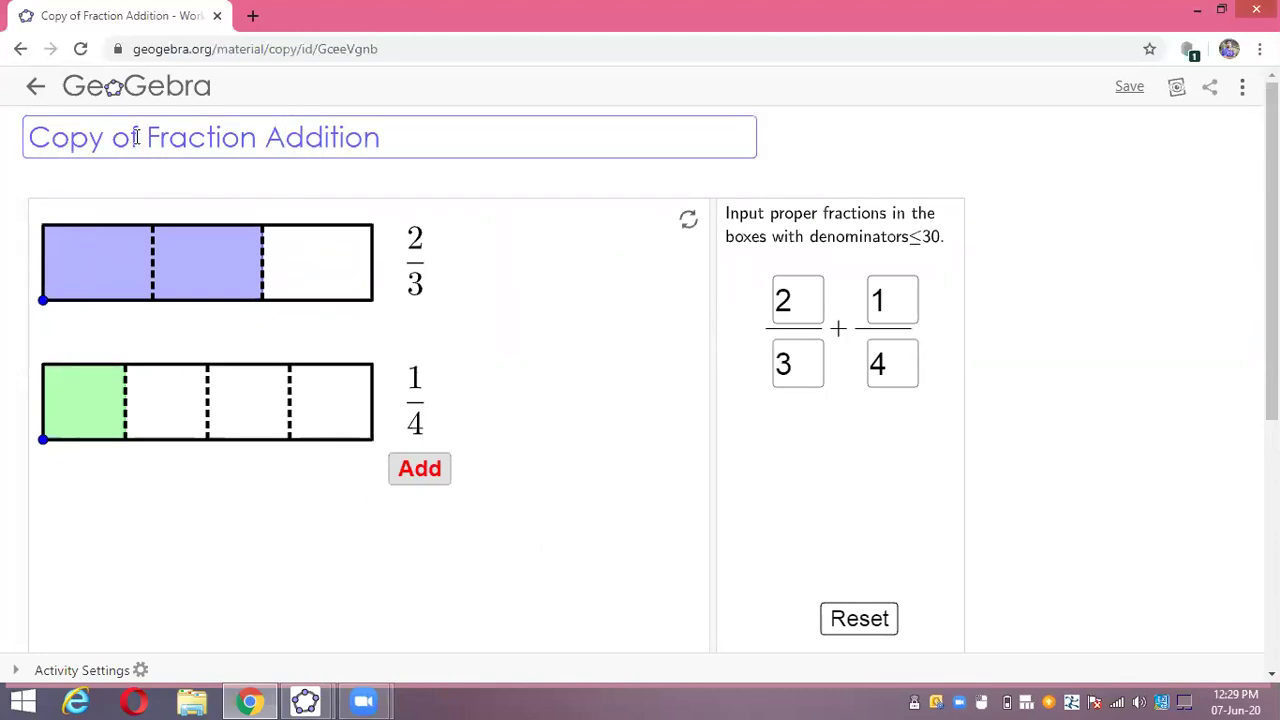
{"action": "left_click", "coordinate": [137, 138]}
{"action": "key", "text": "BackSpace"}
{"action": "key", "text": "BackSpace"}
{"action": "key", "text": "BackSpace"}
{"action": "key", "text": "BackSpace"}
{"action": "key", "text": "BackSpace"}
{"action": "key", "text": "BackSpace"}
{"action": "key", "text": "BackSpace"}
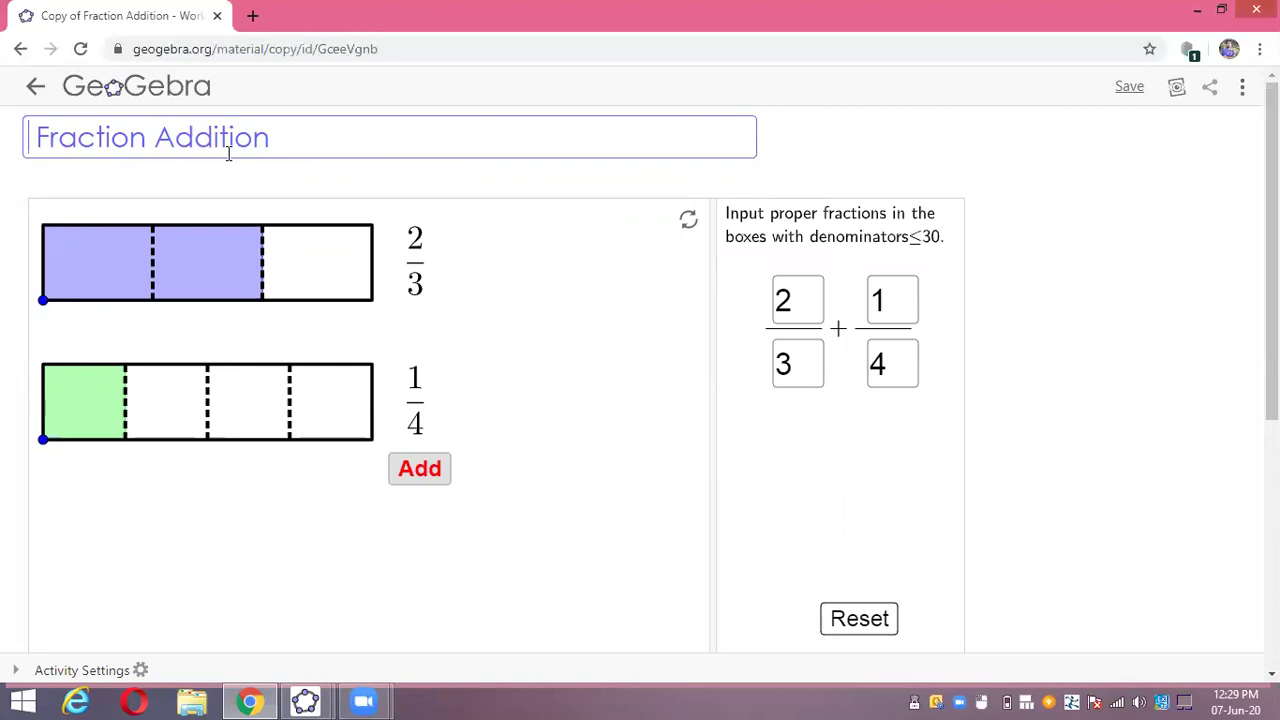
{"action": "mouse_move", "coordinate": [766, 187]}
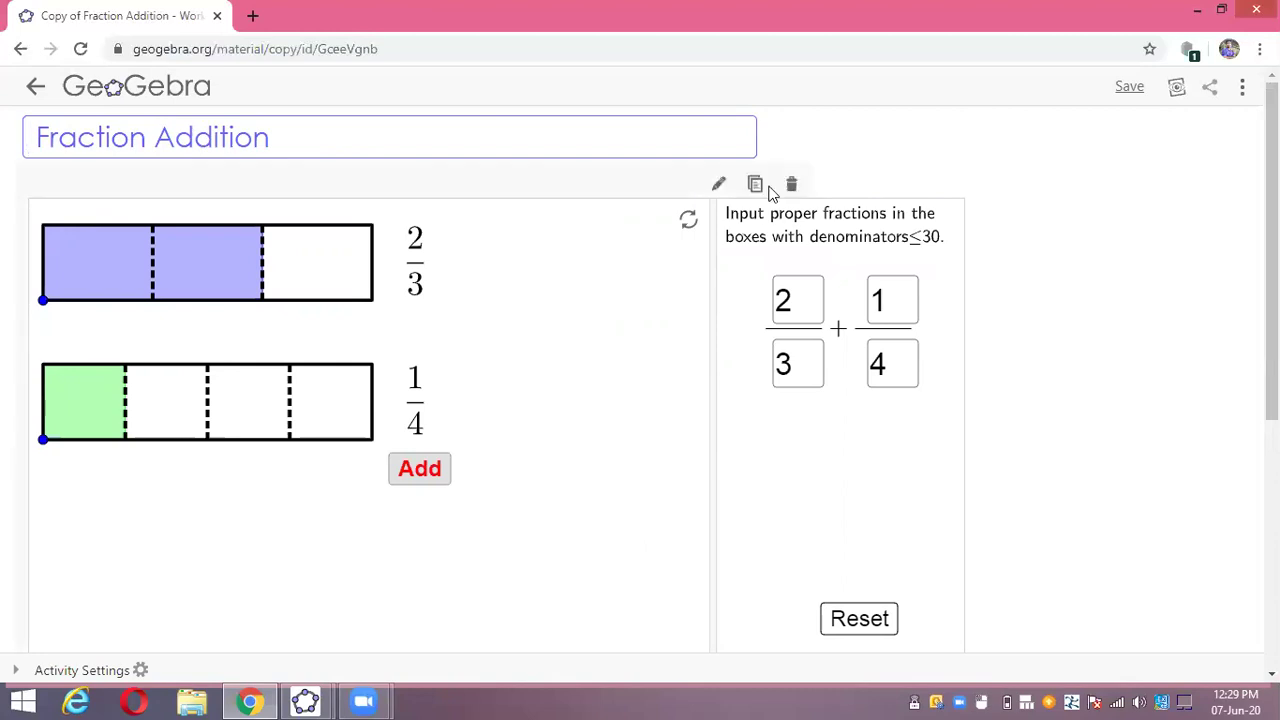
{"action": "left_click", "coordinate": [718, 188]}
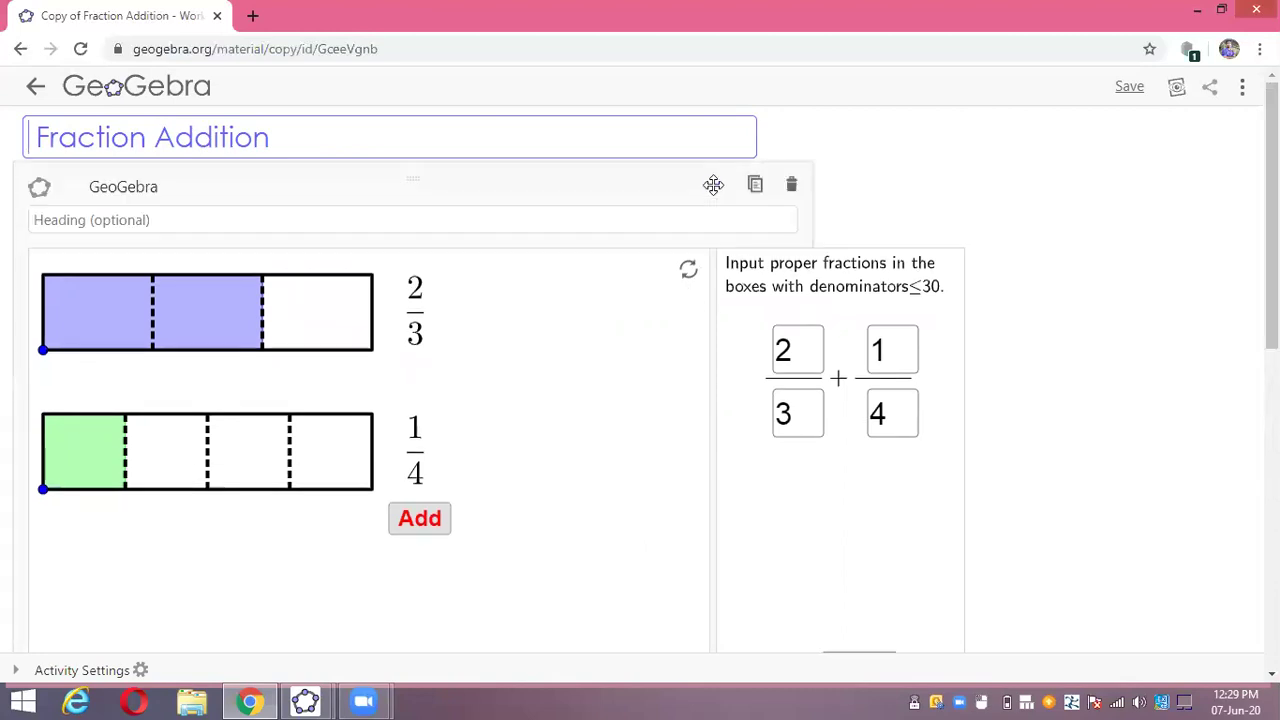
{"action": "scroll", "coordinate": [551, 360], "scroll_direction": "down", "scroll_amount": 1}
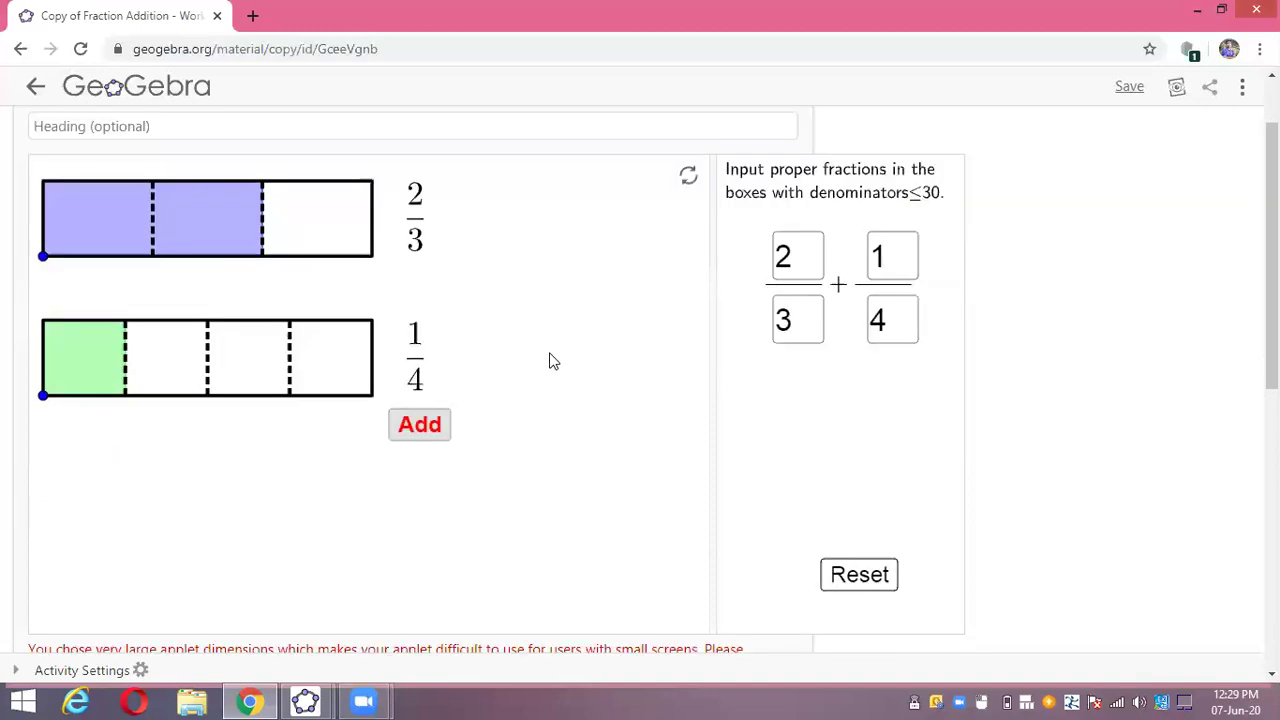
{"action": "scroll", "coordinate": [551, 360], "scroll_direction": "up", "scroll_amount": 1}
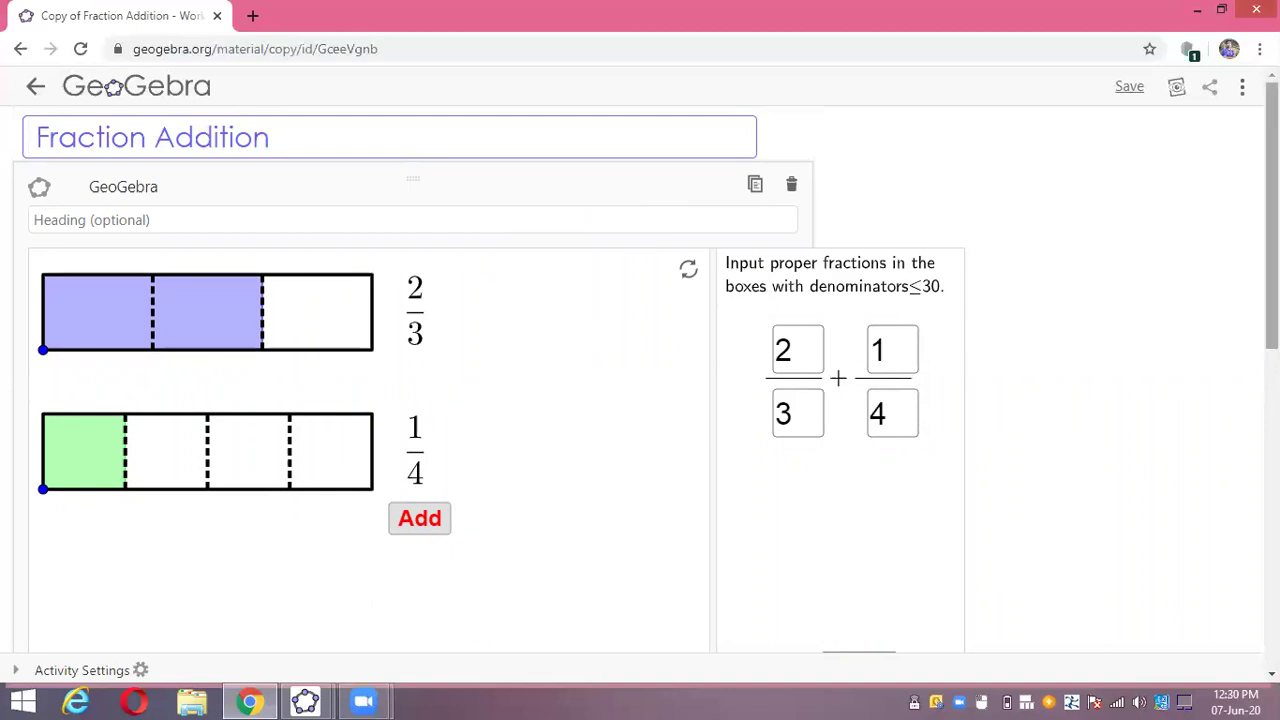
{"action": "scroll", "coordinate": [1138, 466], "scroll_direction": "down", "scroll_amount": 5}
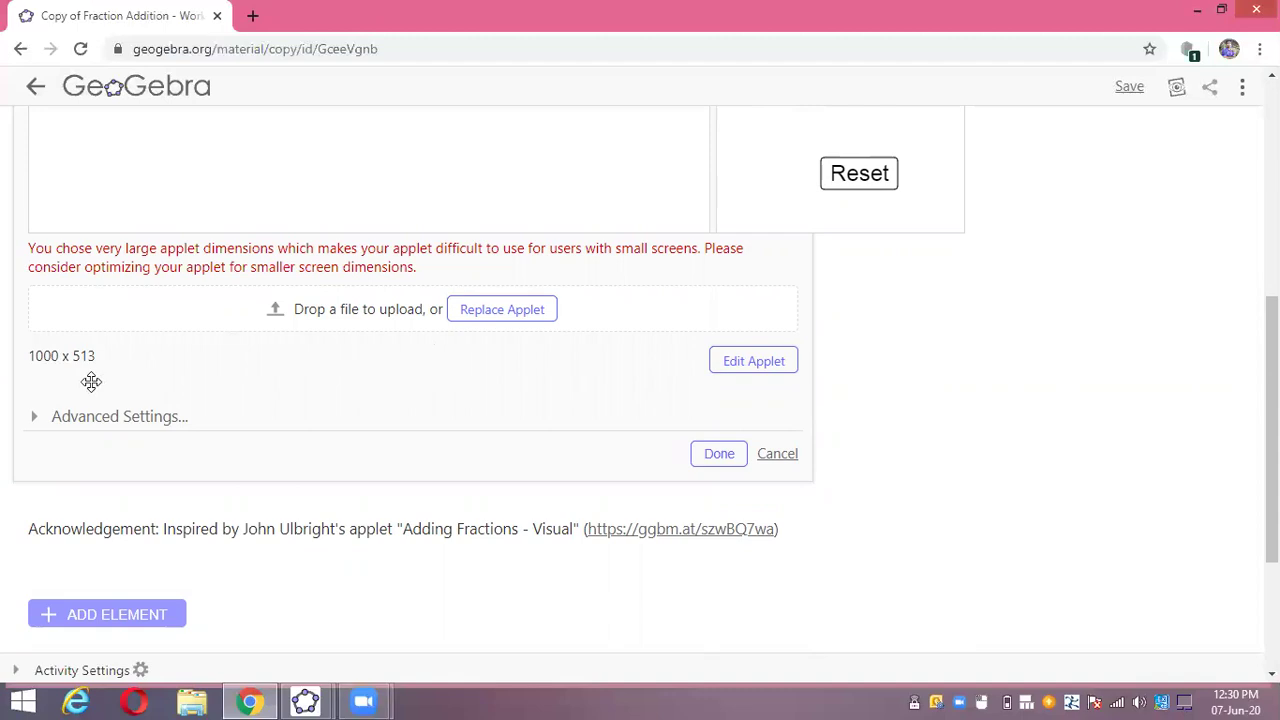
{"action": "left_click", "coordinate": [78, 420]}
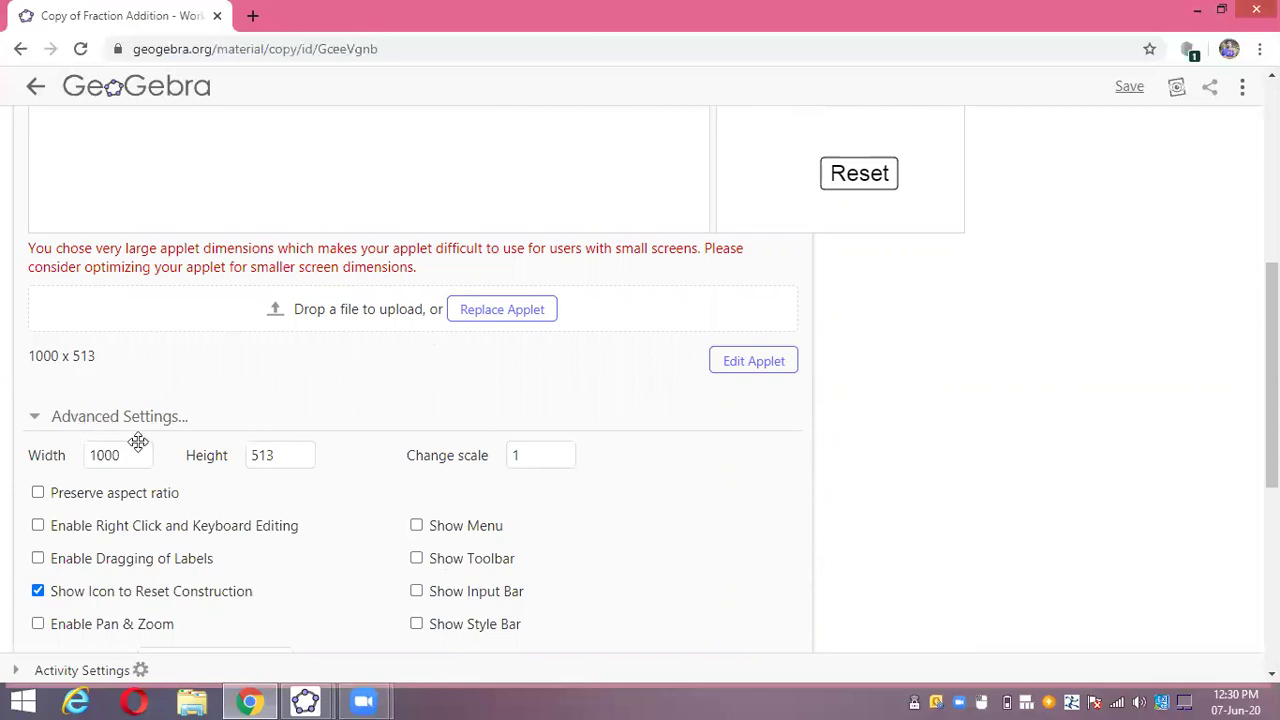
{"action": "scroll", "coordinate": [560, 455], "scroll_direction": "down", "scroll_amount": 4}
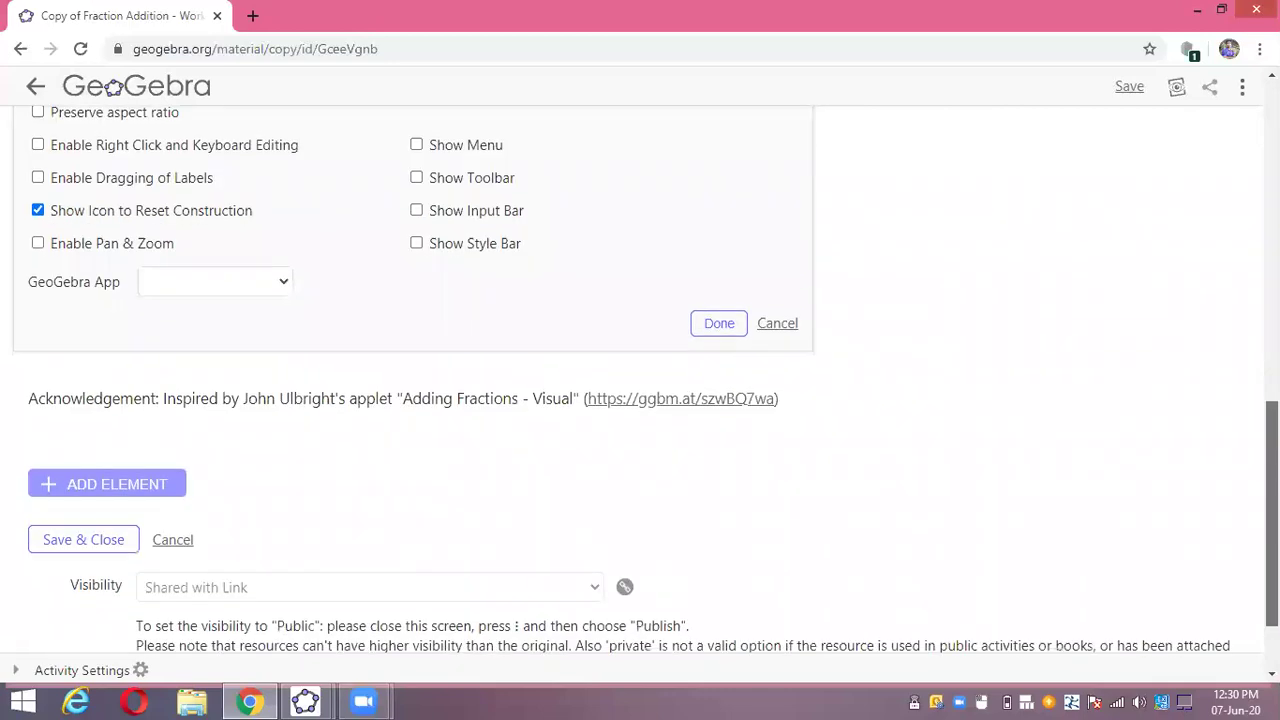
{"action": "scroll", "coordinate": [652, 380], "scroll_direction": "up", "scroll_amount": 12}
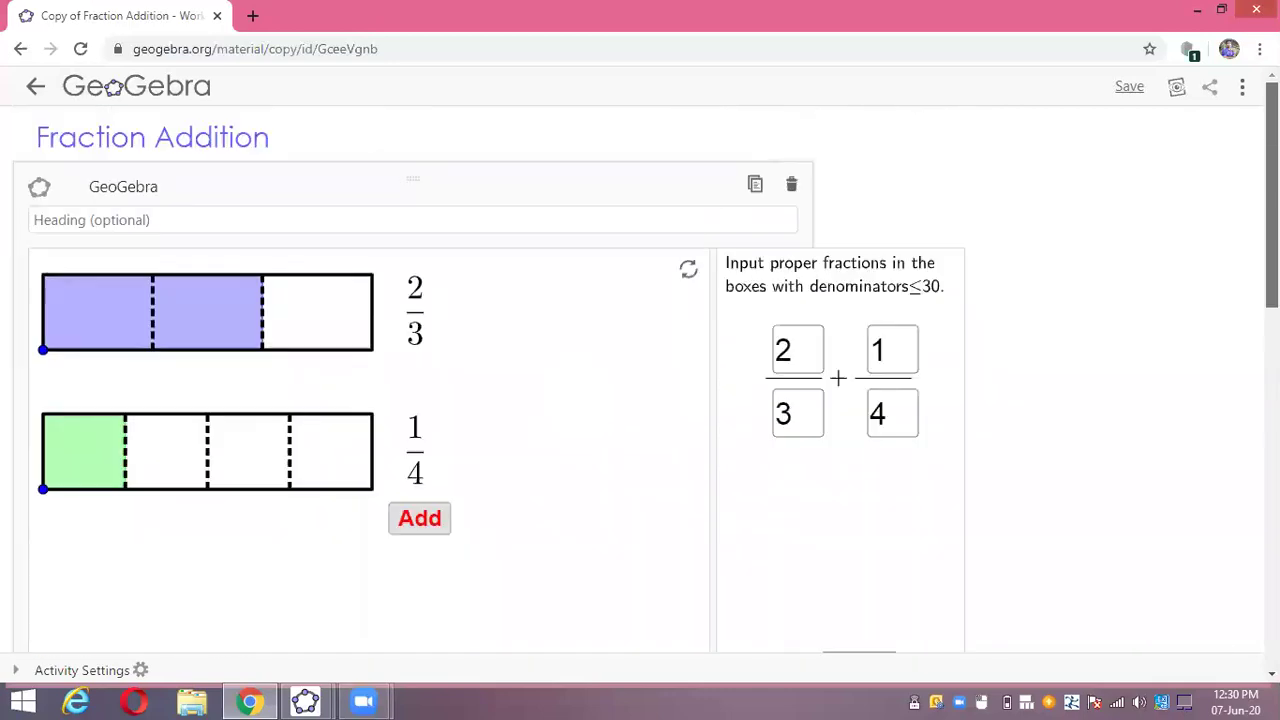
{"action": "scroll", "coordinate": [640, 380], "scroll_direction": "down", "scroll_amount": 5}
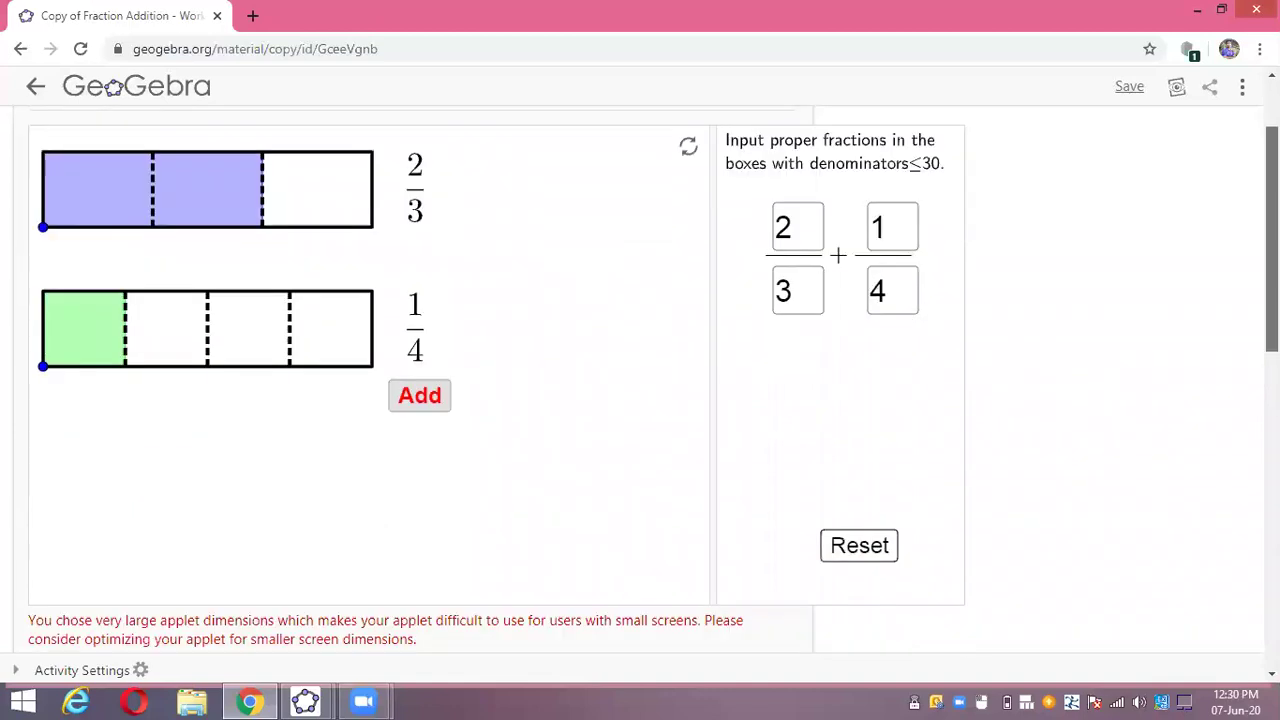
{"action": "scroll", "coordinate": [540, 469], "scroll_direction": "down", "scroll_amount": 2}
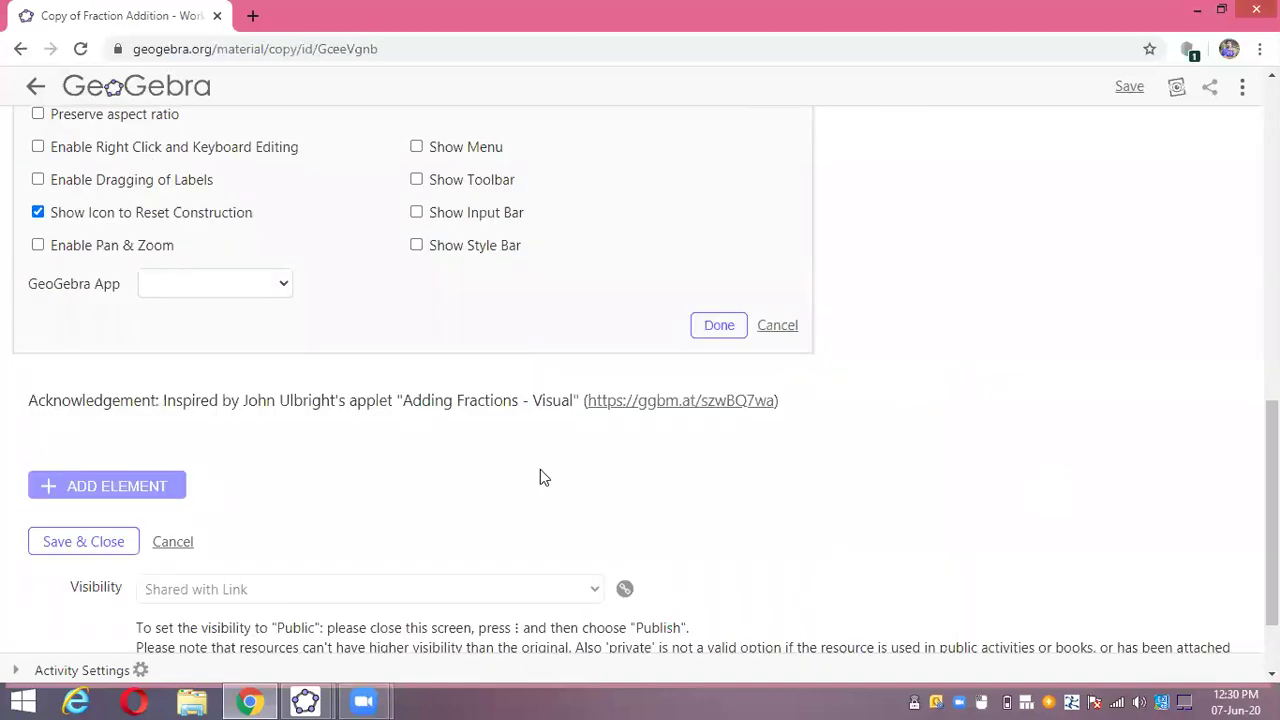
{"action": "left_click", "coordinate": [92, 487]}
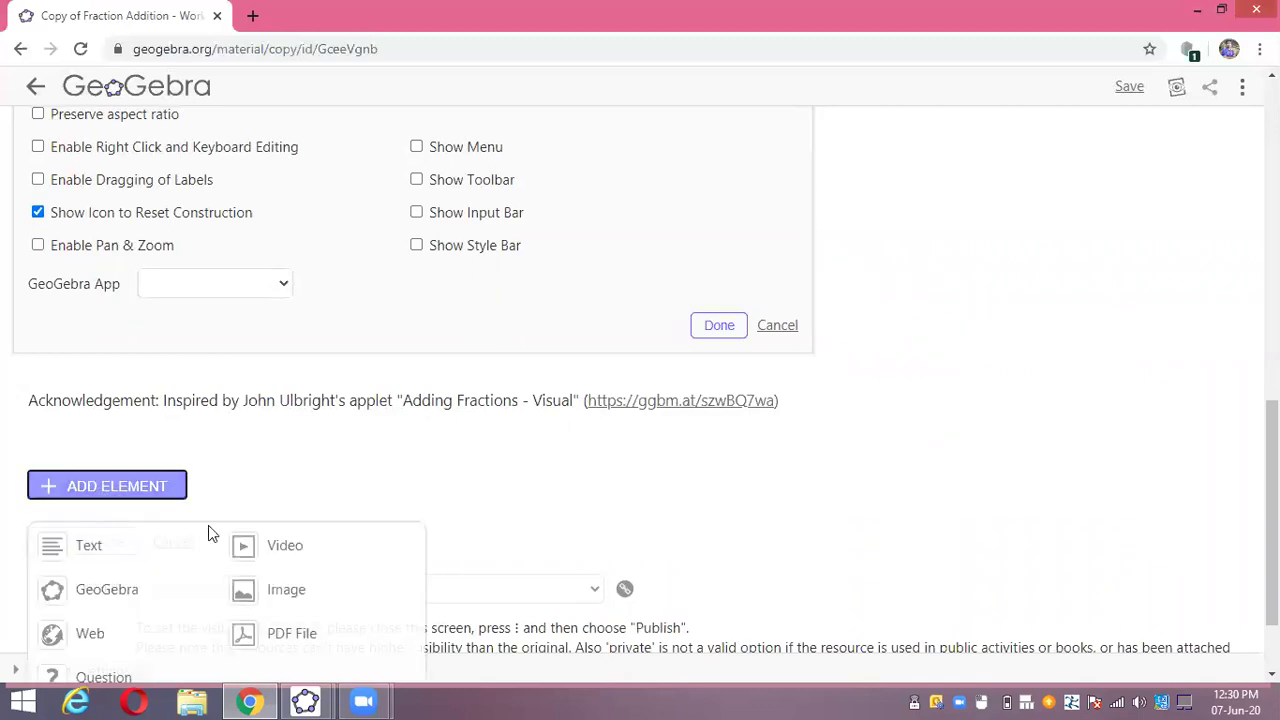
- Give the new question the heading 'class 4 c'
{"action": "scroll", "coordinate": [928, 257], "scroll_direction": "down", "scroll_amount": 1}
{"action": "left_click_drag", "start_coordinate": [1272, 554], "coordinate": [1272, 240]}
{"action": "scroll", "coordinate": [34, 585], "scroll_direction": "down", "scroll_amount": 10}
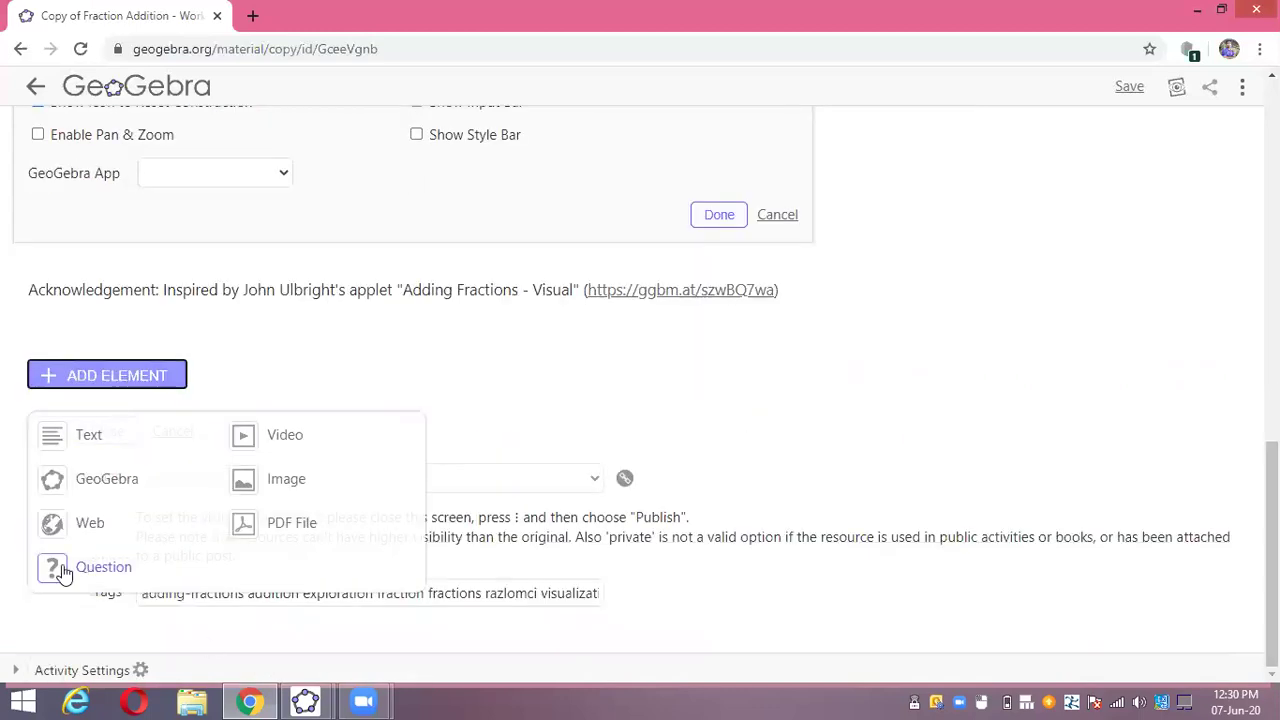
{"action": "scroll", "coordinate": [70, 550], "scroll_direction": "up", "scroll_amount": 10}
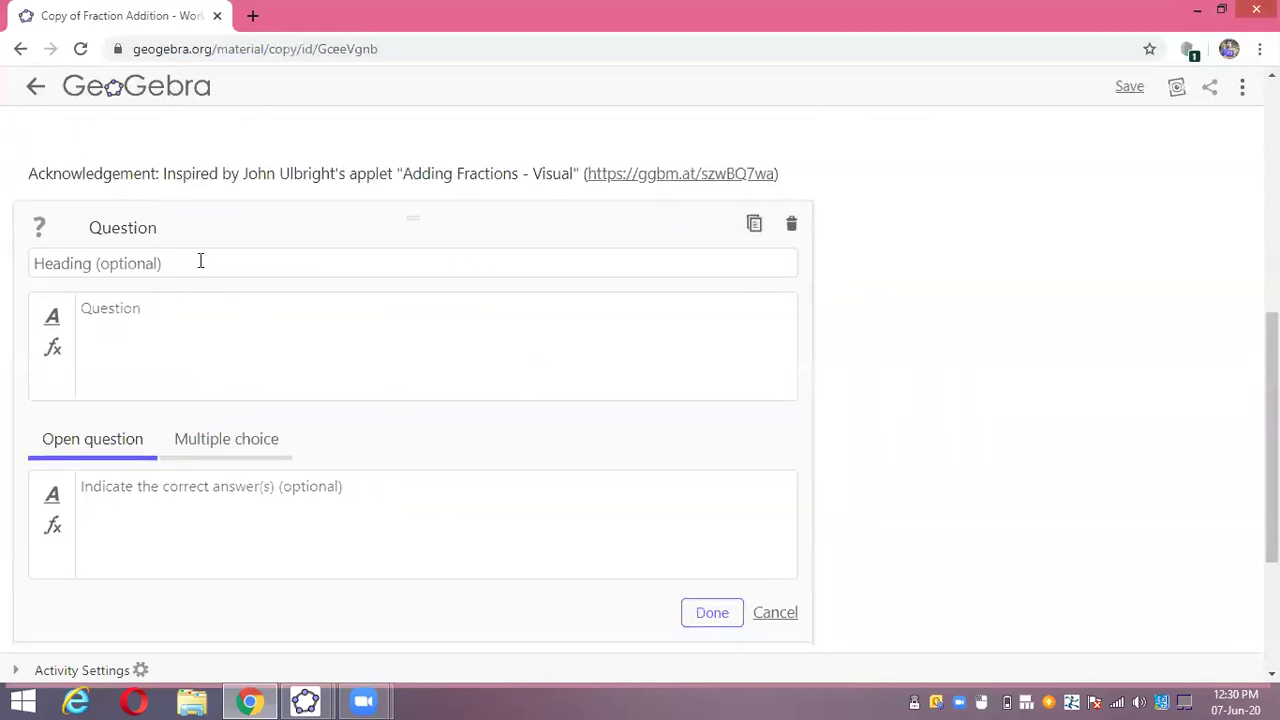
{"action": "left_click", "coordinate": [198, 264]}
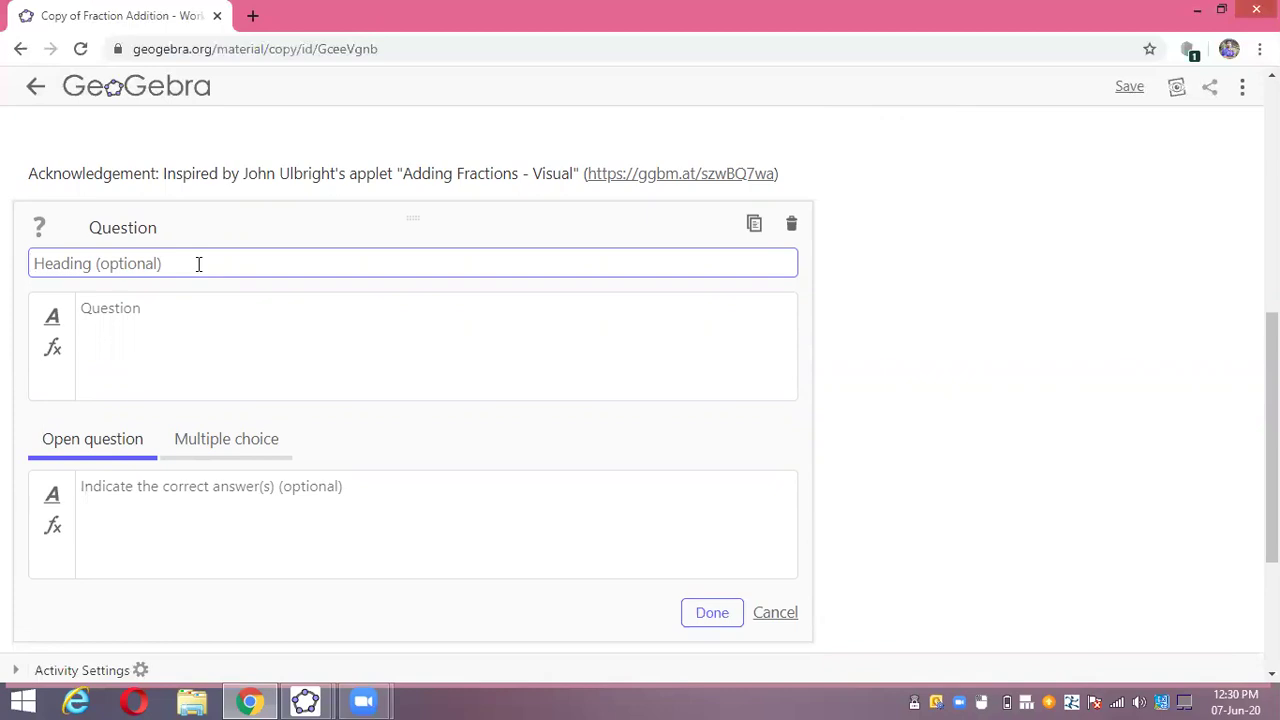
{"action": "type", "text": "class"}
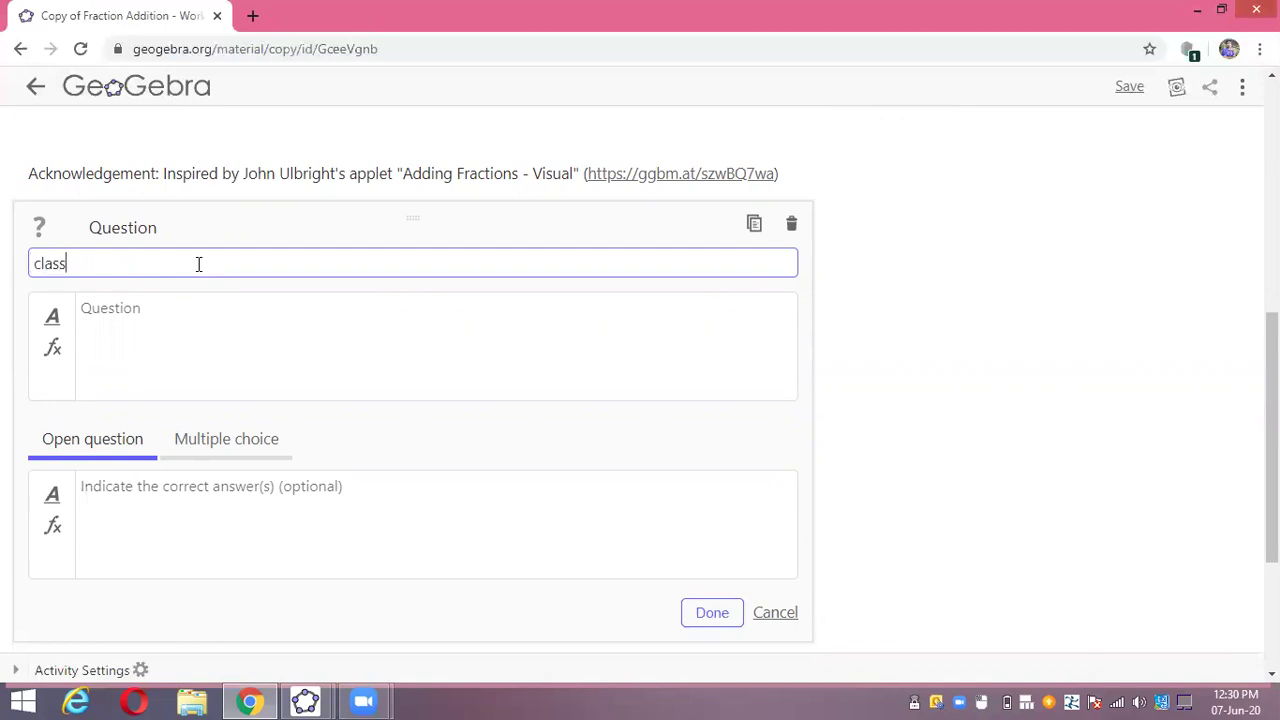
{"action": "type", "text": " 4 c"}
- Enter the question text 'did you understand the visual related to fraction?'
{"action": "left_click", "coordinate": [164, 328]}
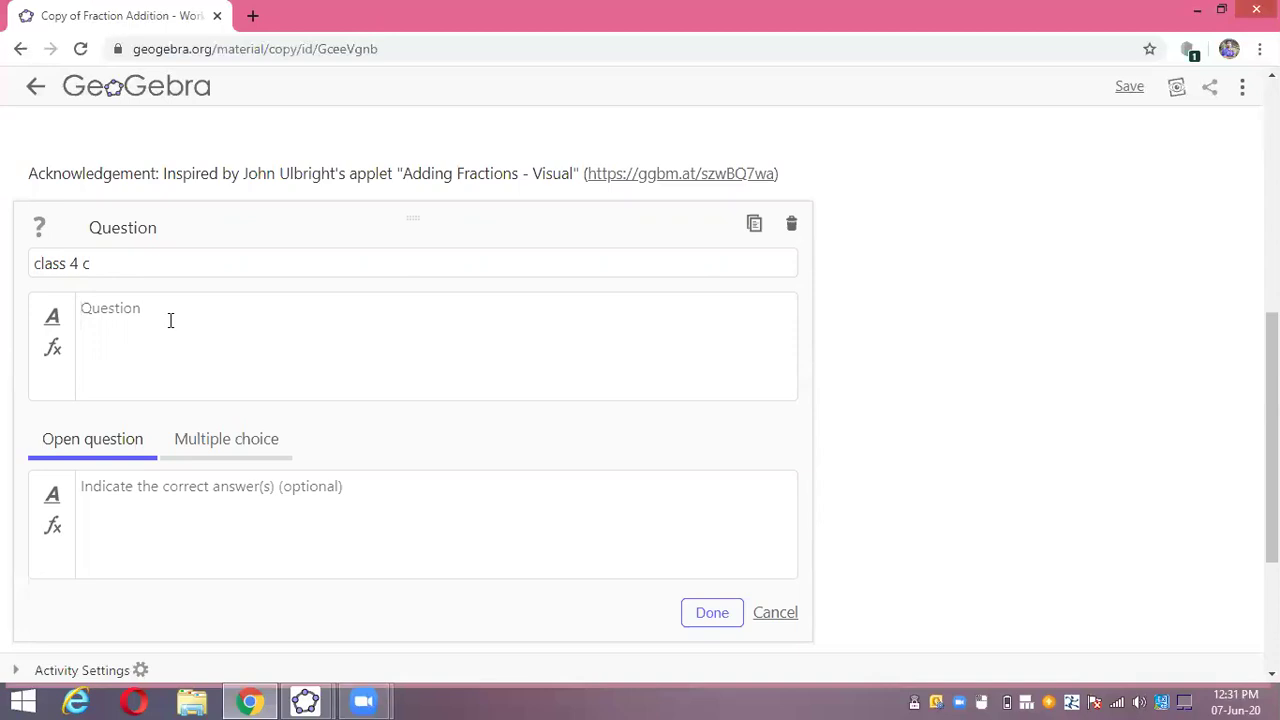
{"action": "type", "text": "did you understad"}
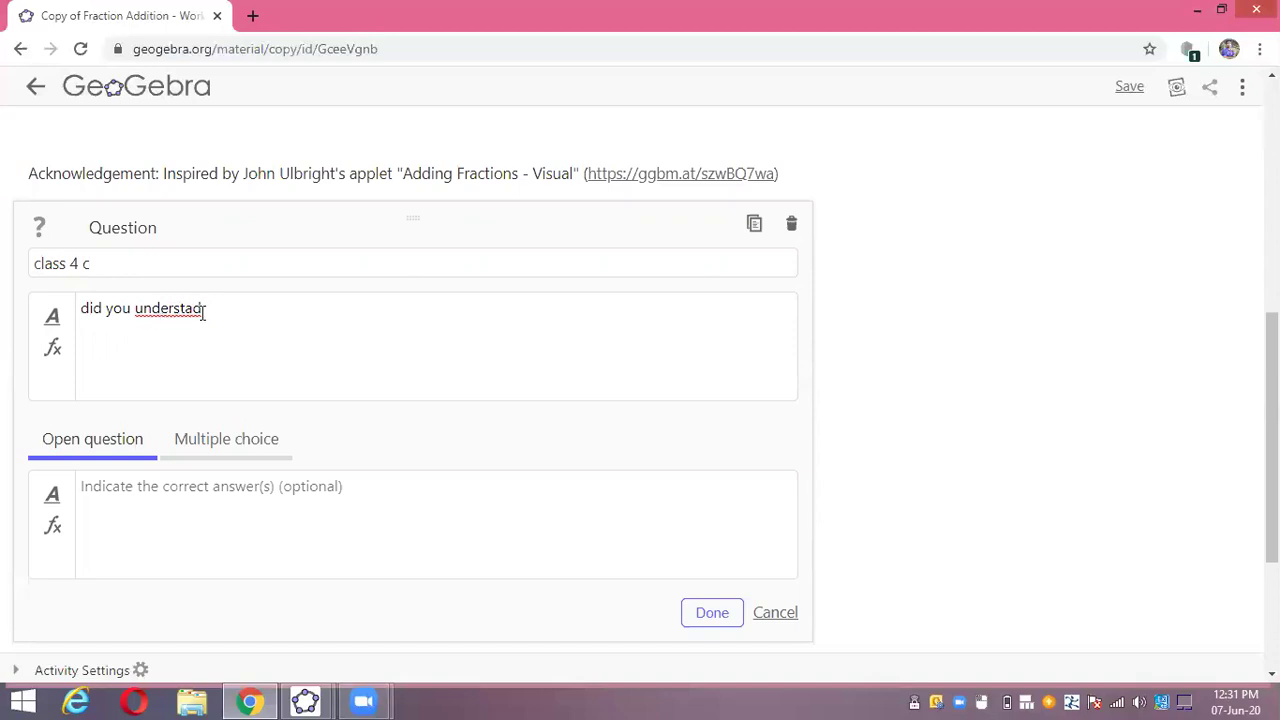
{"action": "type", "text": "n"}
{"action": "key", "text": "BackSpace"}
{"action": "key", "text": "BackSpace"}
{"action": "key", "text": "BackSpace"}
{"action": "key", "text": "BackSpace"}
{"action": "key", "text": "BackSpace"}
{"action": "key", "text": "BackSpace"}
{"action": "key", "text": "BackSpace"}
{"action": "key", "text": "BackSpace"}
{"action": "key", "text": "BackSpace"}
{"action": "key", "text": "BackSpace"}
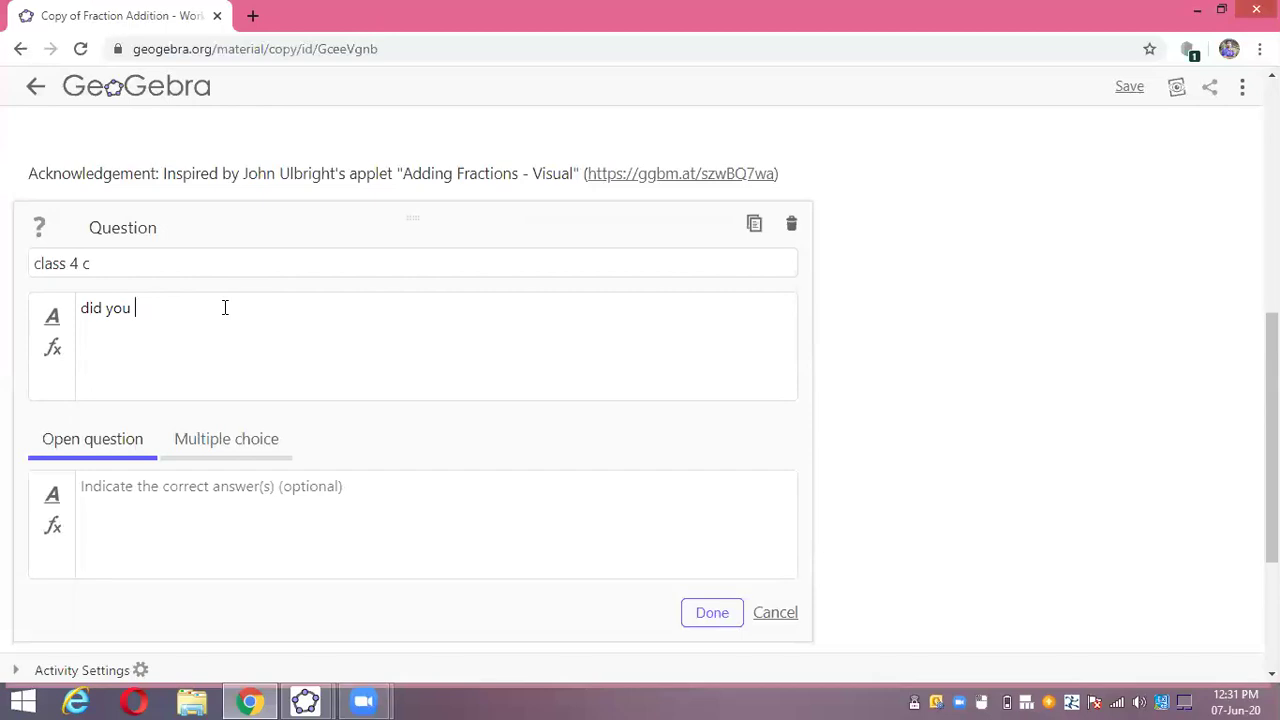
{"action": "type", "text": "understs"}
{"action": "key", "text": "BackSpace"}
{"action": "type", "text": "and the"}
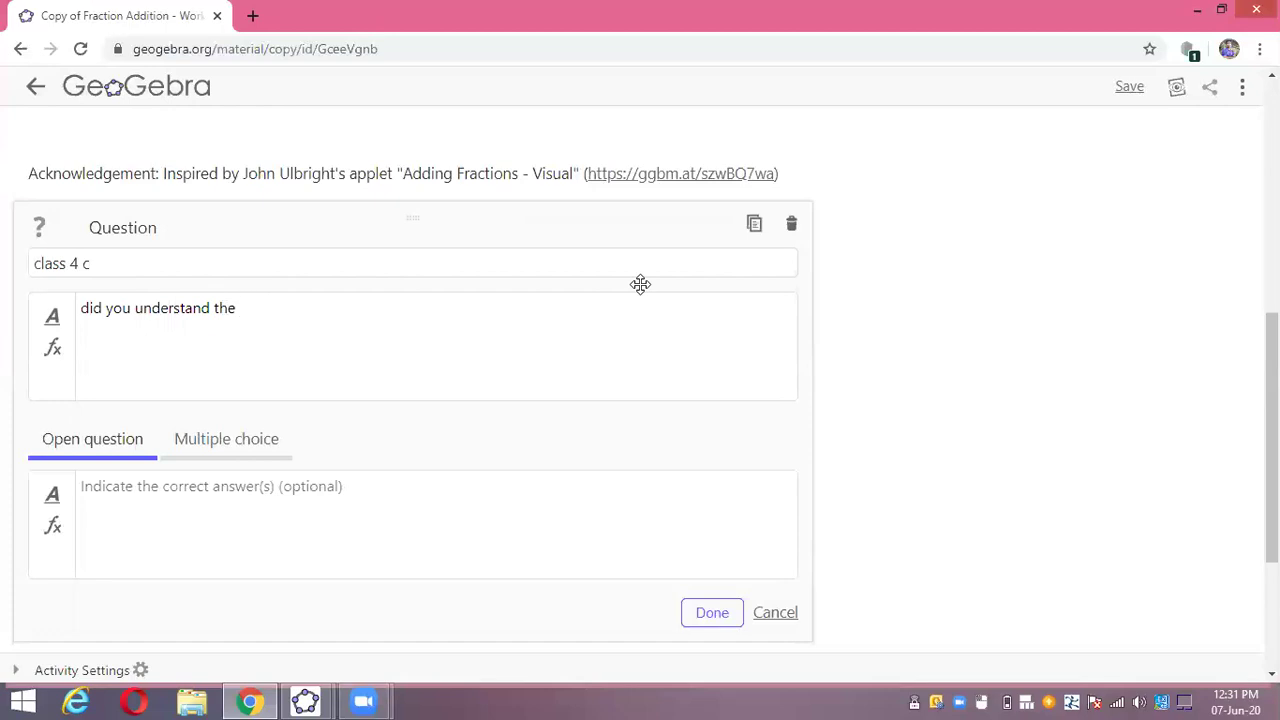
{"action": "type", "text": "vidual related to frac"}
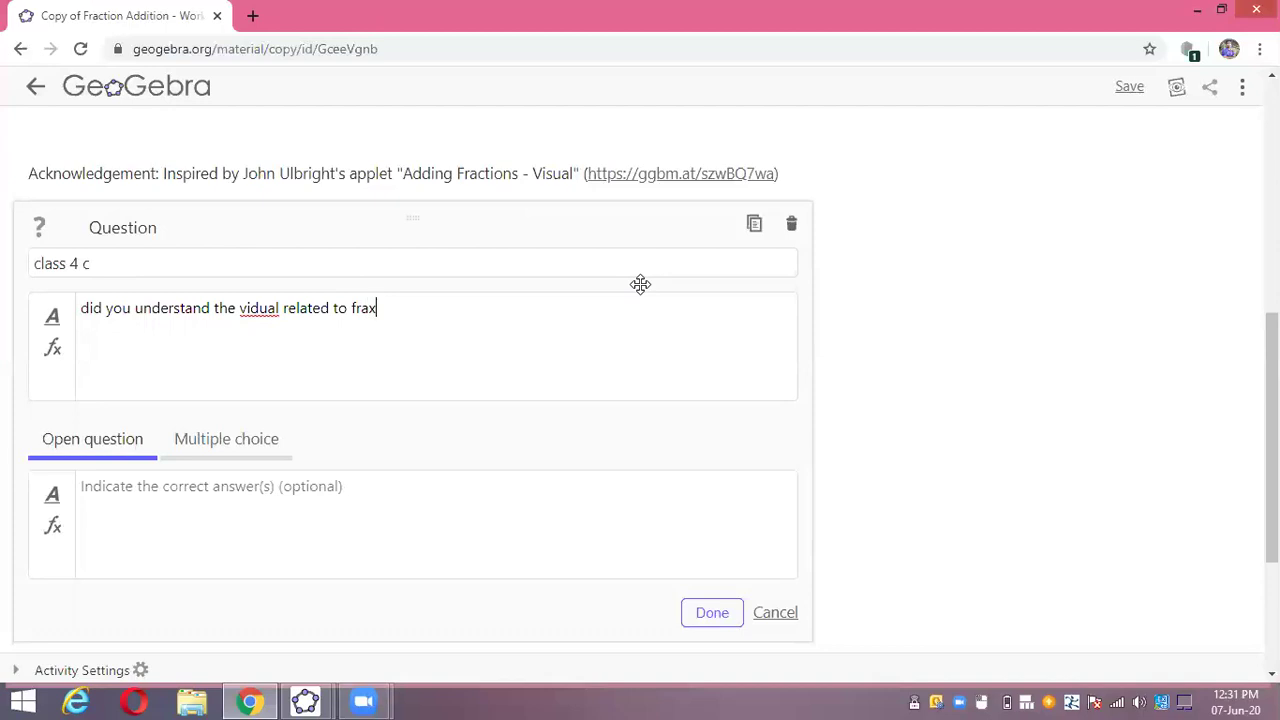
{"action": "type", "text": "ri"}
{"action": "key", "text": "BackSpace"}
{"action": "key", "text": "BackSpace"}
{"action": "type", "text": "to"}
{"action": "key", "text": "BackSpace"}
{"action": "type", "text": "ion?"}
- Correct the misspelling 'vidual' to 'visual' in the question text
{"action": "left_click", "coordinate": [259, 309]}
{"action": "key", "text": "BackSpace"}
{"action": "type", "text": "s"}
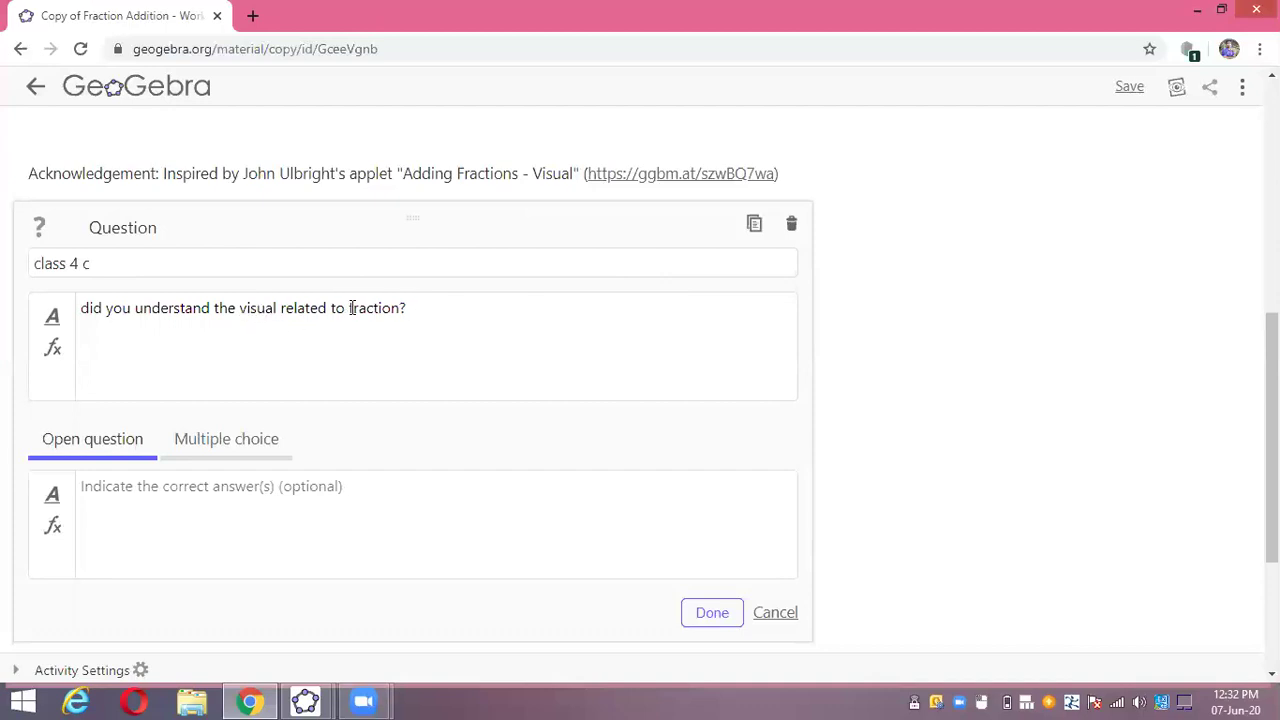
{"action": "left_click", "coordinate": [422, 309]}
- Make the question multiple choice with answers 'yes' and 'No'
{"action": "left_click", "coordinate": [187, 466]}
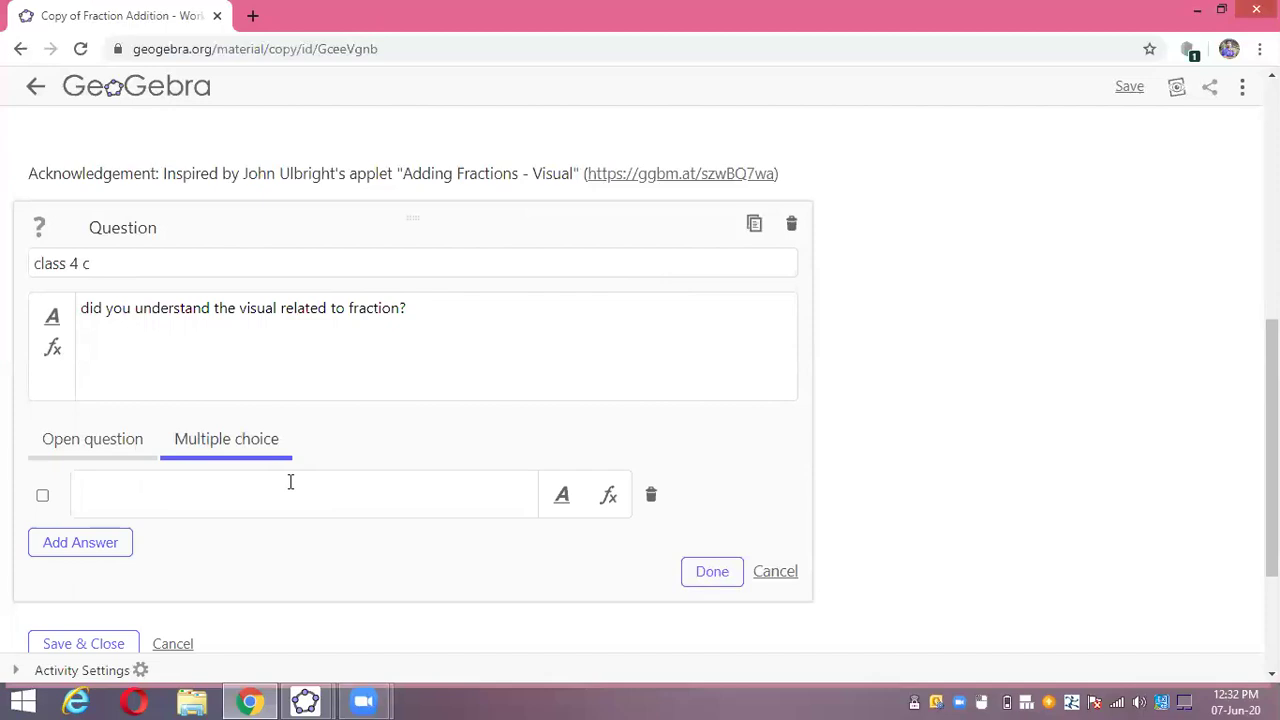
{"action": "scroll", "coordinate": [289, 483], "scroll_direction": "down", "scroll_amount": 1}
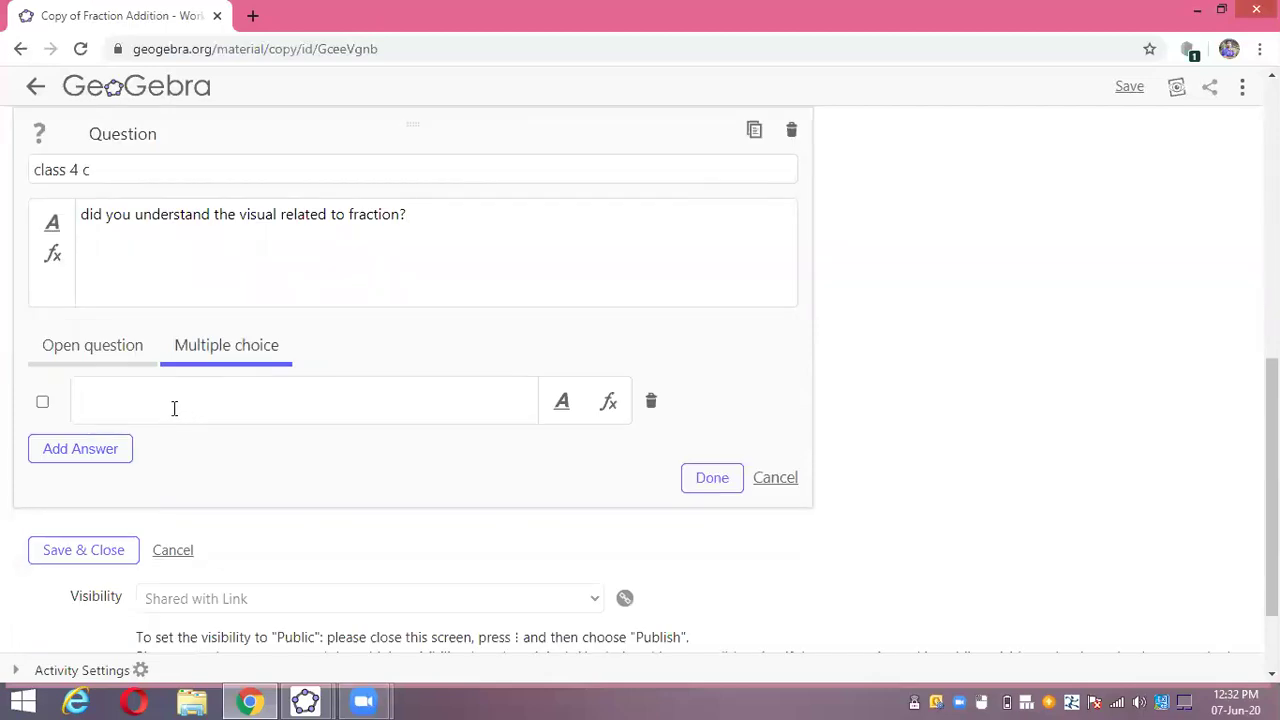
{"action": "type", "text": "yes"}
{"action": "left_click", "coordinate": [103, 447]}
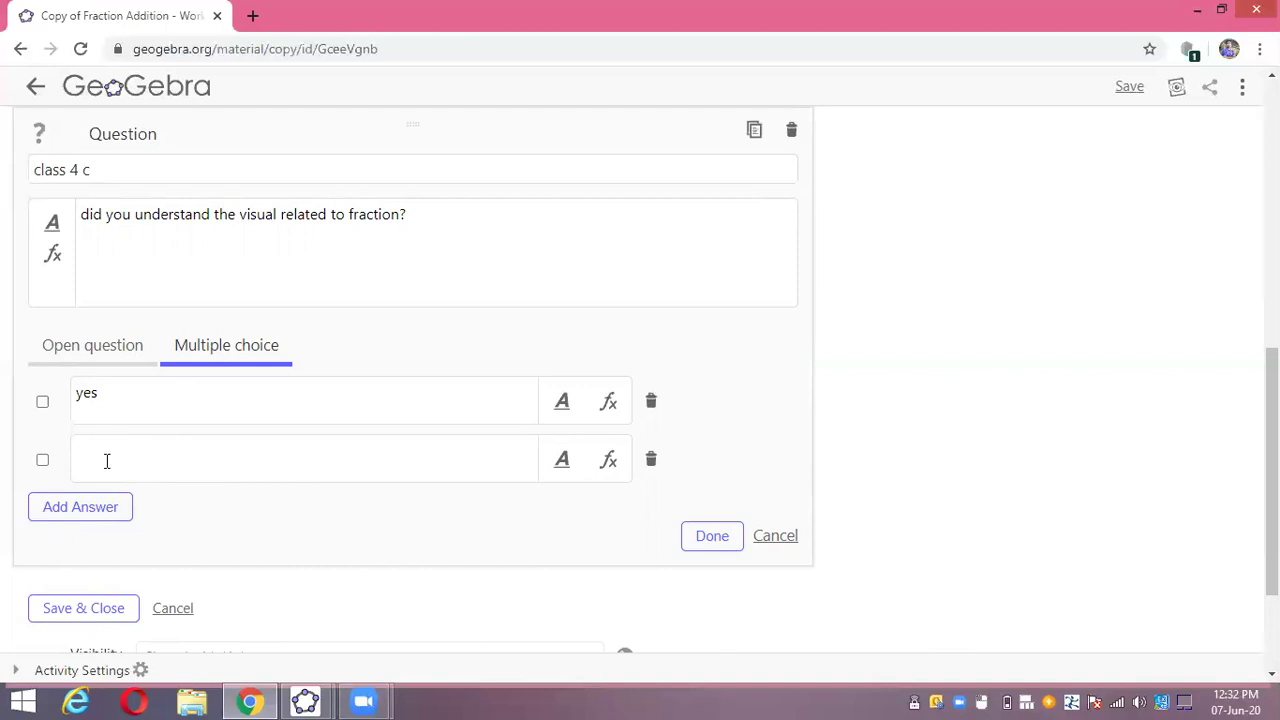
{"action": "left_click", "coordinate": [107, 452]}
{"action": "type", "text": "No"}
- Add a third answer 'cant say'
{"action": "left_click", "coordinate": [80, 507]}
{"action": "left_click", "coordinate": [105, 511]}
{"action": "type", "text": "san"}
{"action": "key", "text": "BackSpace"}
{"action": "key", "text": "BackSpace"}
{"action": "key", "text": "BackSpace"}
{"action": "type", "text": "cant sla"}
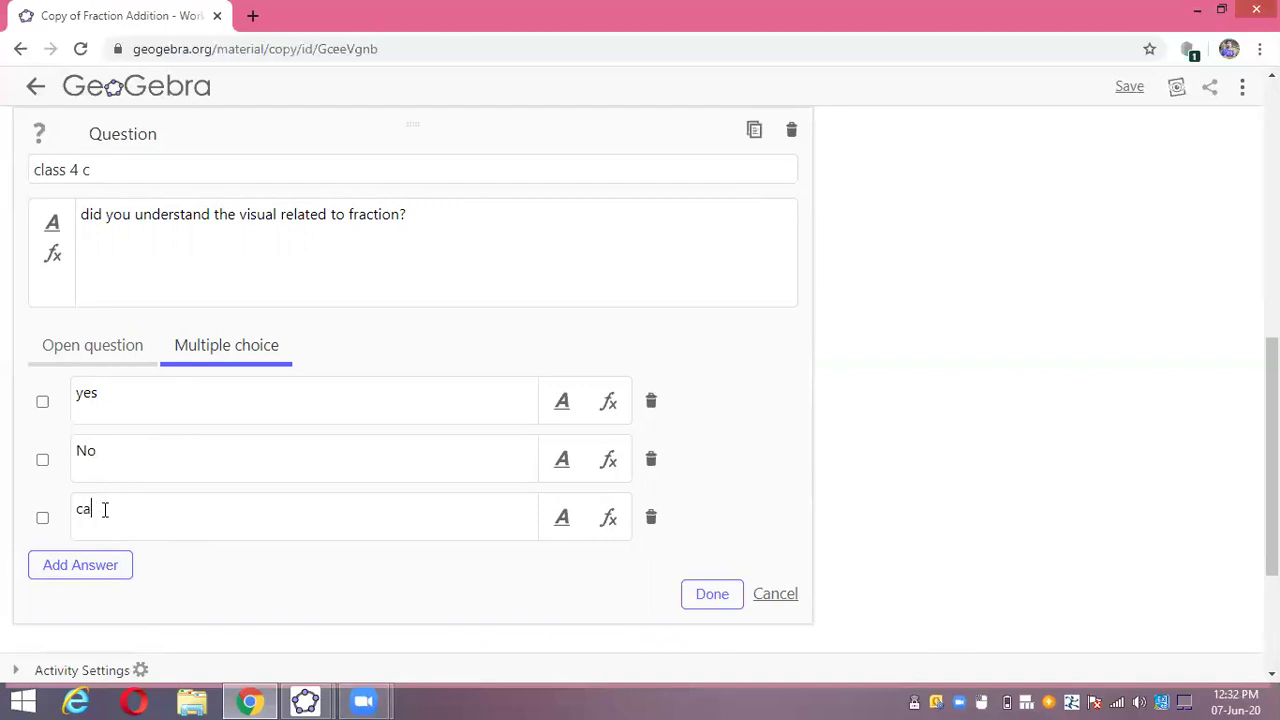
{"action": "key", "text": "BackSpace"}
{"action": "key", "text": "BackSpace"}
{"action": "type", "text": "y"}
{"action": "left_click", "coordinate": [117, 509]}
{"action": "type", "text": "a"}
- Finish the question, accepting it without a correct answer
{"action": "scroll", "coordinate": [460, 455], "scroll_direction": "down", "scroll_amount": 3}
{"action": "left_click", "coordinate": [704, 373]}
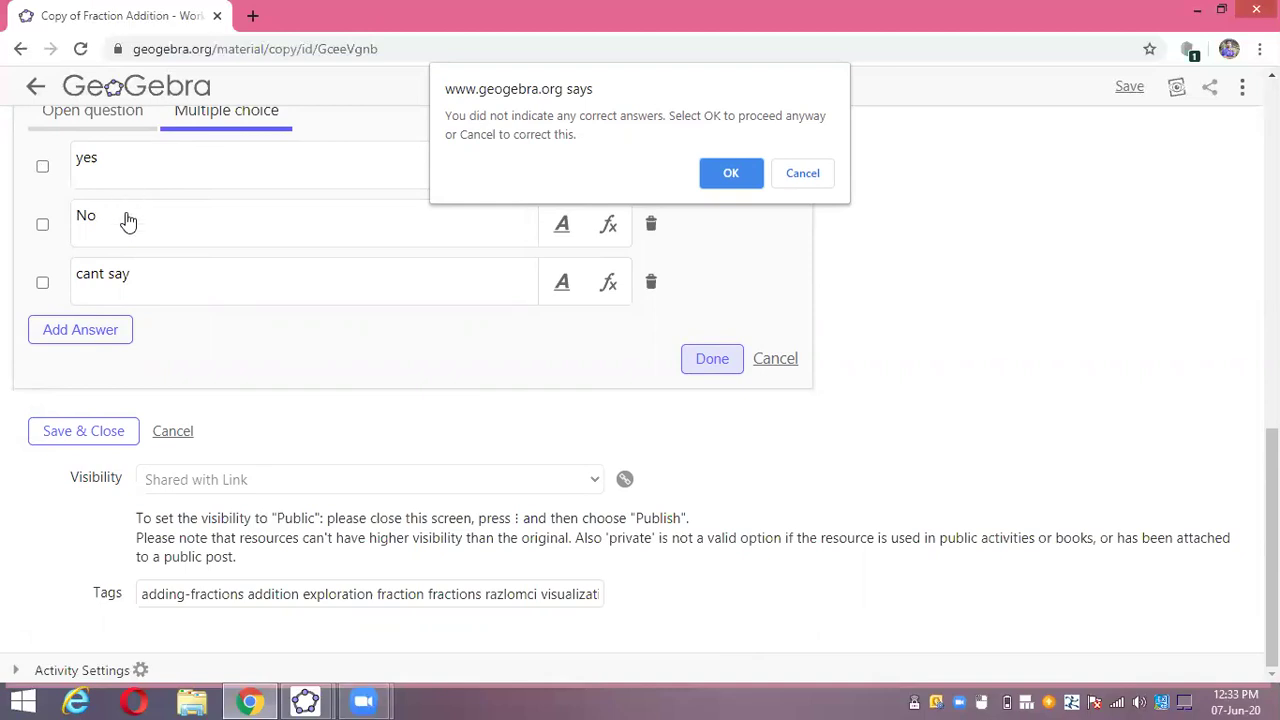
{"action": "left_click", "coordinate": [730, 175]}
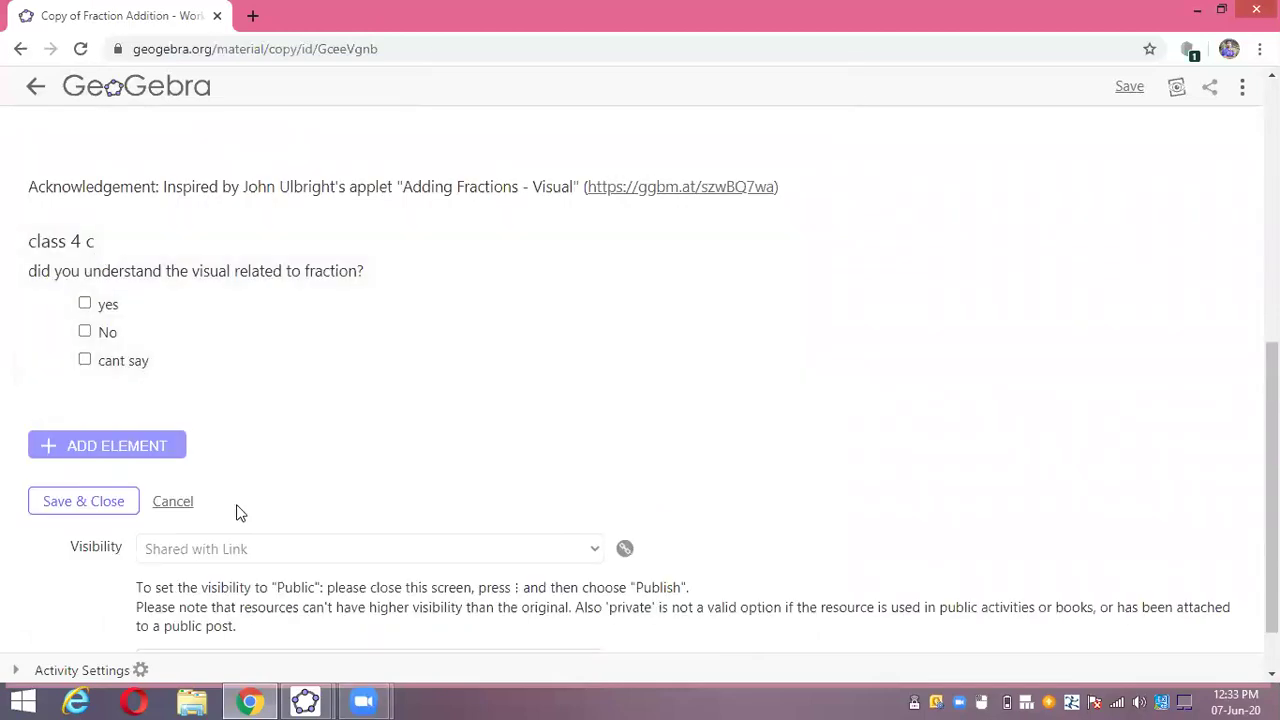
{"action": "scroll", "coordinate": [234, 508], "scroll_direction": "down", "scroll_amount": 1}
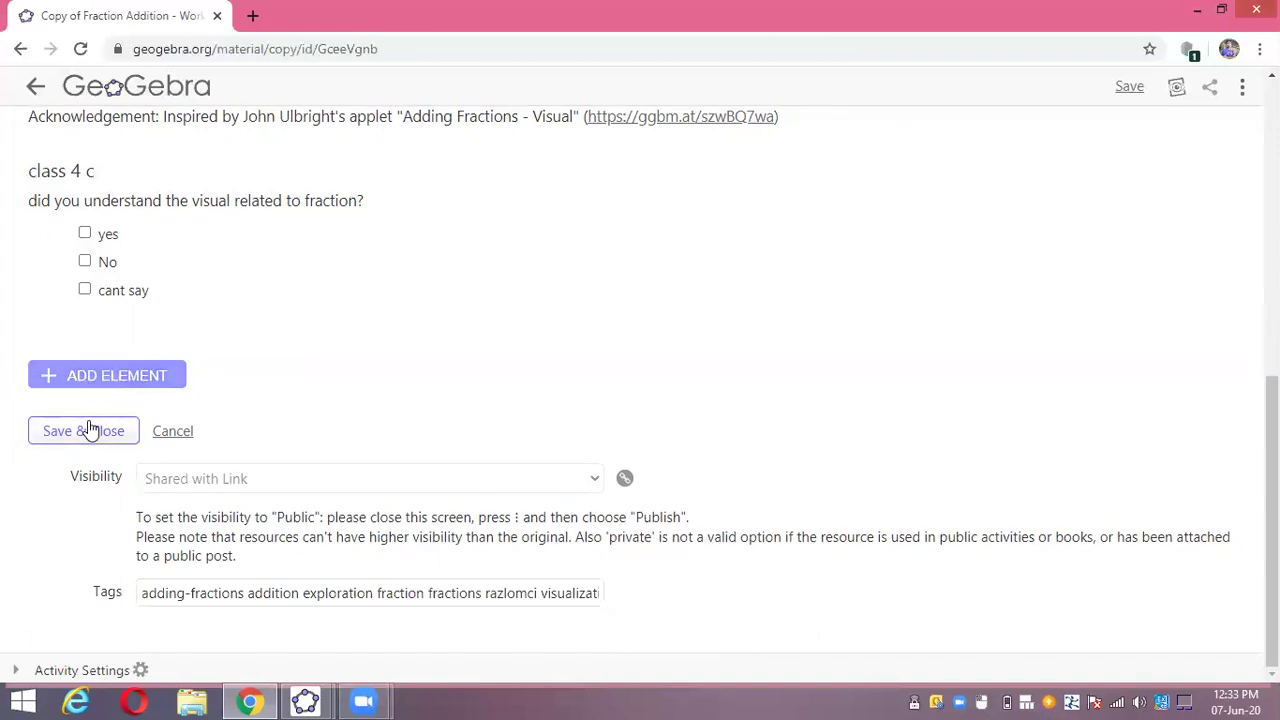
- Add a new Question element below the first question
{"action": "left_click", "coordinate": [91, 384]}
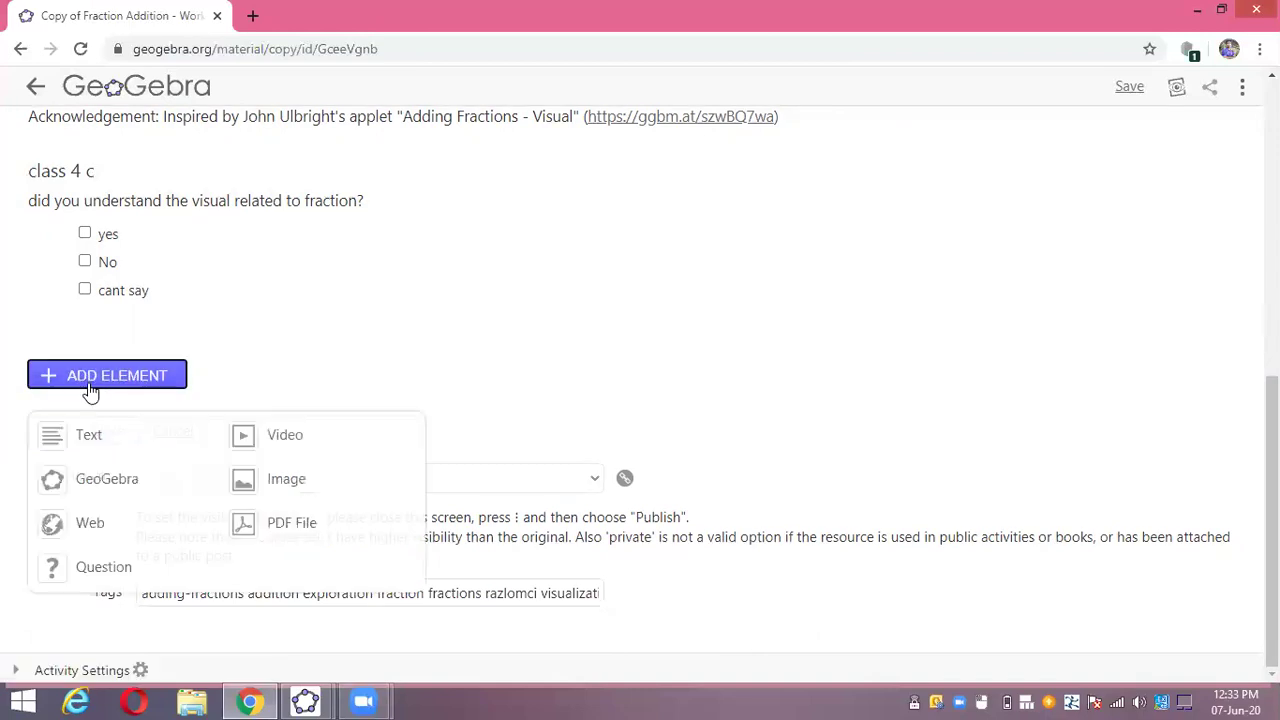
{"action": "left_click", "coordinate": [112, 566]}
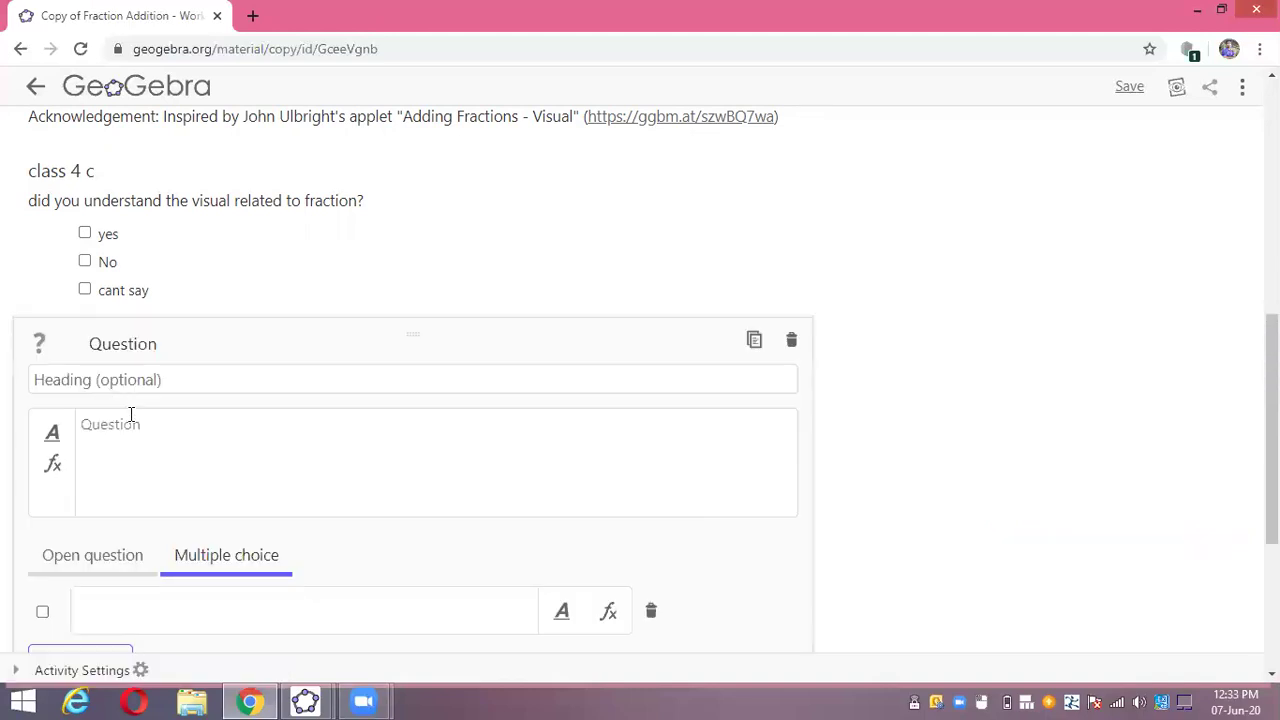
{"action": "type", "text": "did any body hep"}
{"action": "key", "text": "BackSpace"}
{"action": "type", "text": "l"}
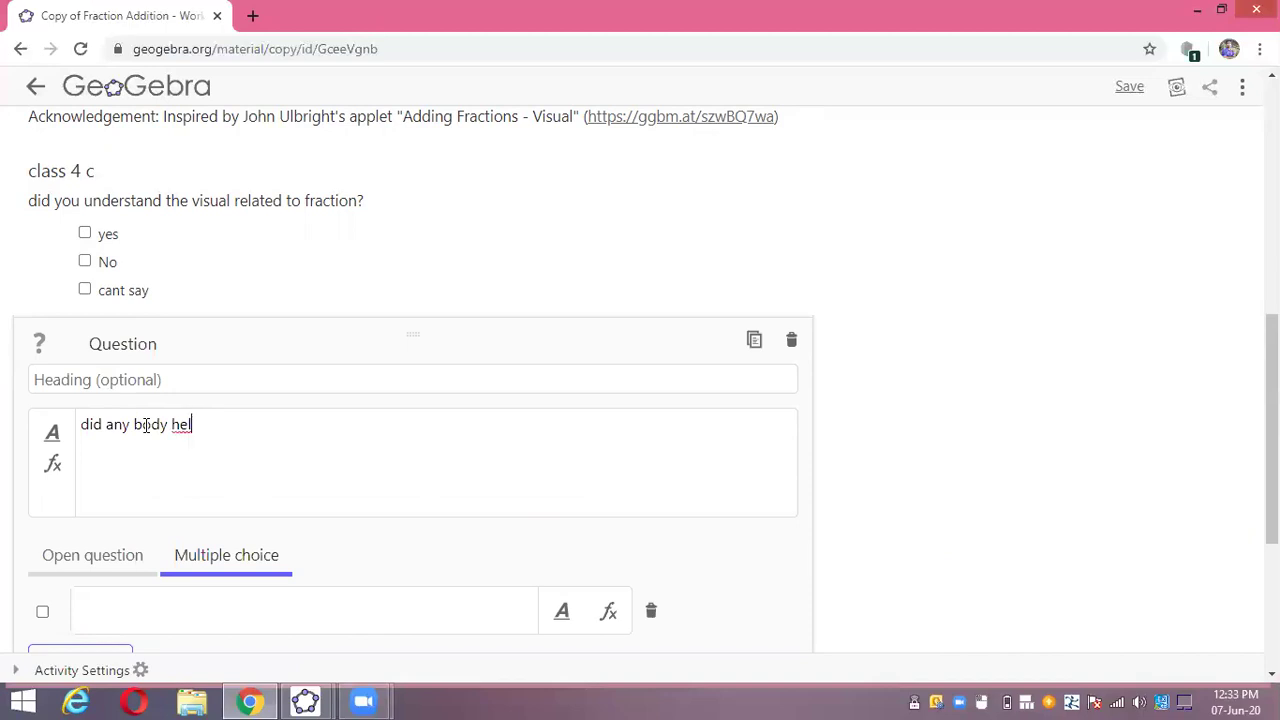
{"action": "key", "text": "BackSpace"}
{"action": "key", "text": "BackSpace"}
{"action": "key", "text": "BackSpace"}
{"action": "key", "text": "BackSpace"}
{"action": "key", "text": "BackSpace"}
{"action": "key", "text": "BackSpace"}
{"action": "key", "text": "BackSpace"}
{"action": "key", "text": "BackSpace"}
{"action": "key", "text": "BackSpace"}
{"action": "key", "text": "BackSpace"}
{"action": "key", "text": "BackSpace"}
{"action": "key", "text": "BackSpace"}
{"action": "key", "text": "BackSpace"}
{"action": "key", "text": "BackSpace"}
{"action": "key", "text": "BackSpace"}
{"action": "key", "text": "BackSpace"}
- Enter the question text 'who helped you to understand this?'
{"action": "type", "text": "who helped"}
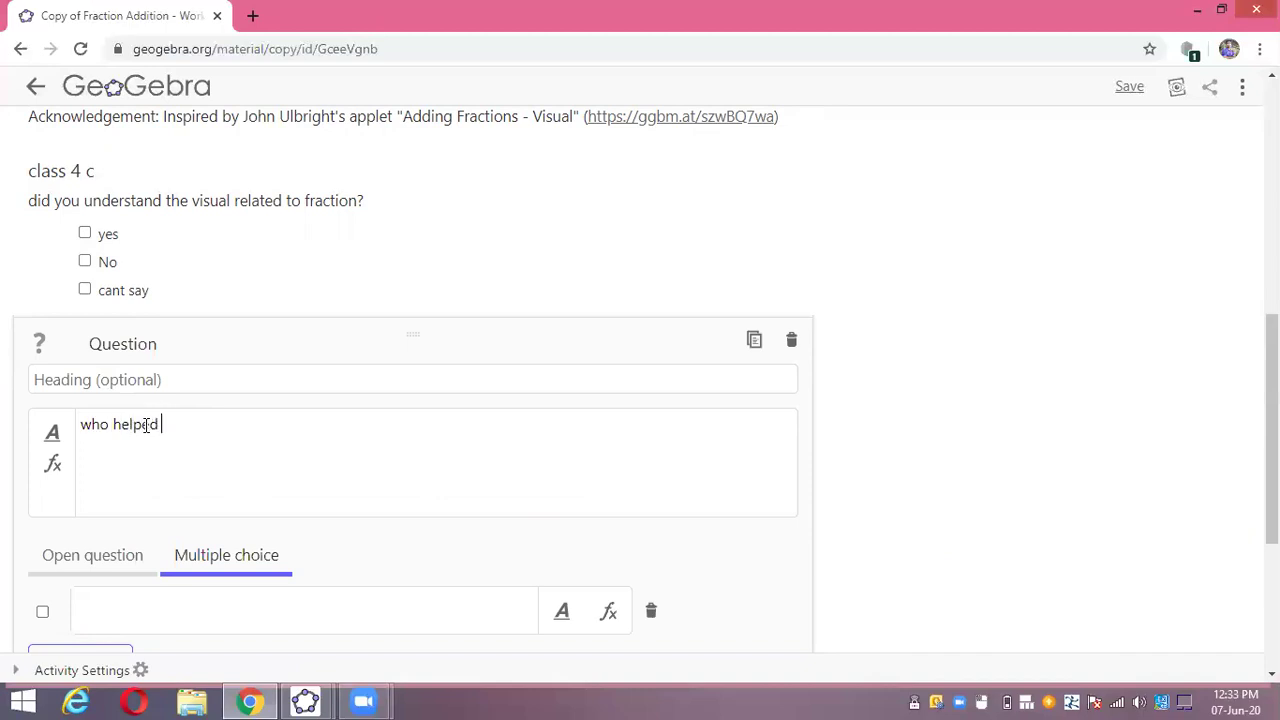
{"action": "type", "text": " you to"}
{"action": "type", "text": "und"}
{"action": "key", "text": "BackSpace"}
{"action": "type", "text": "derstan"}
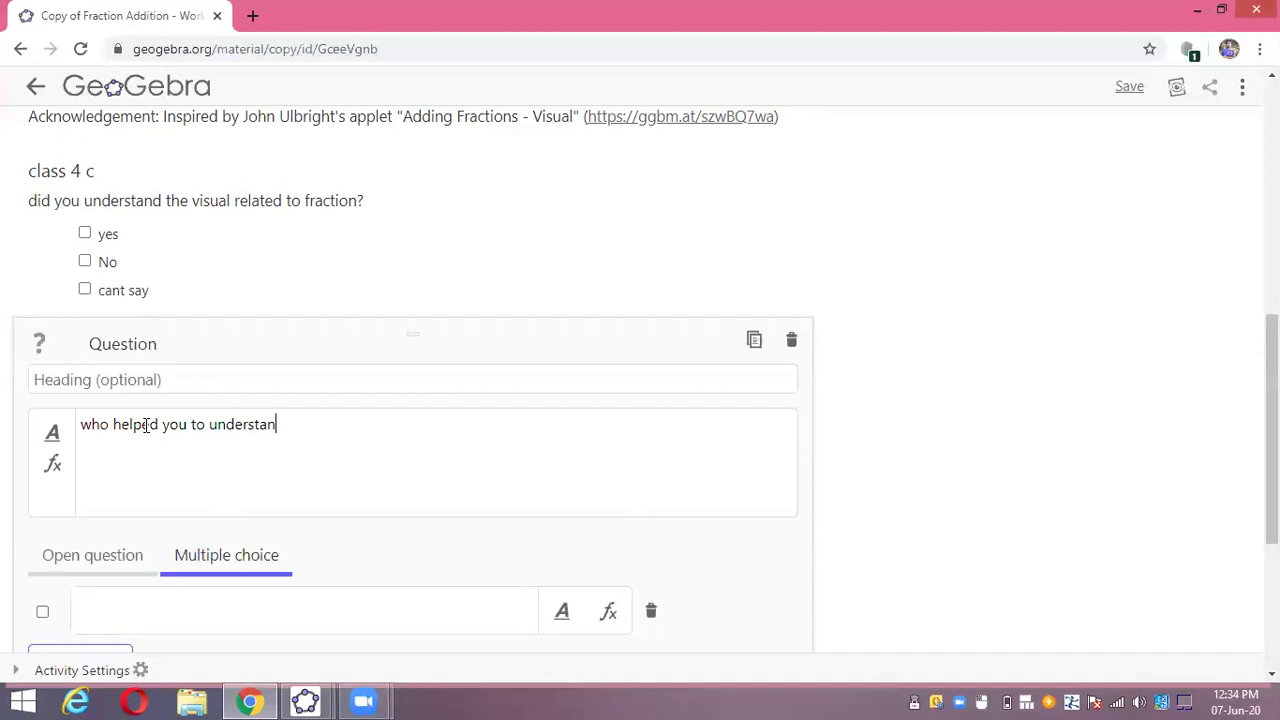
{"action": "type", "text": "d this?"}
{"action": "scroll", "coordinate": [202, 607], "scroll_direction": "down", "scroll_amount": 2}
{"action": "left_click", "coordinate": [97, 429]}
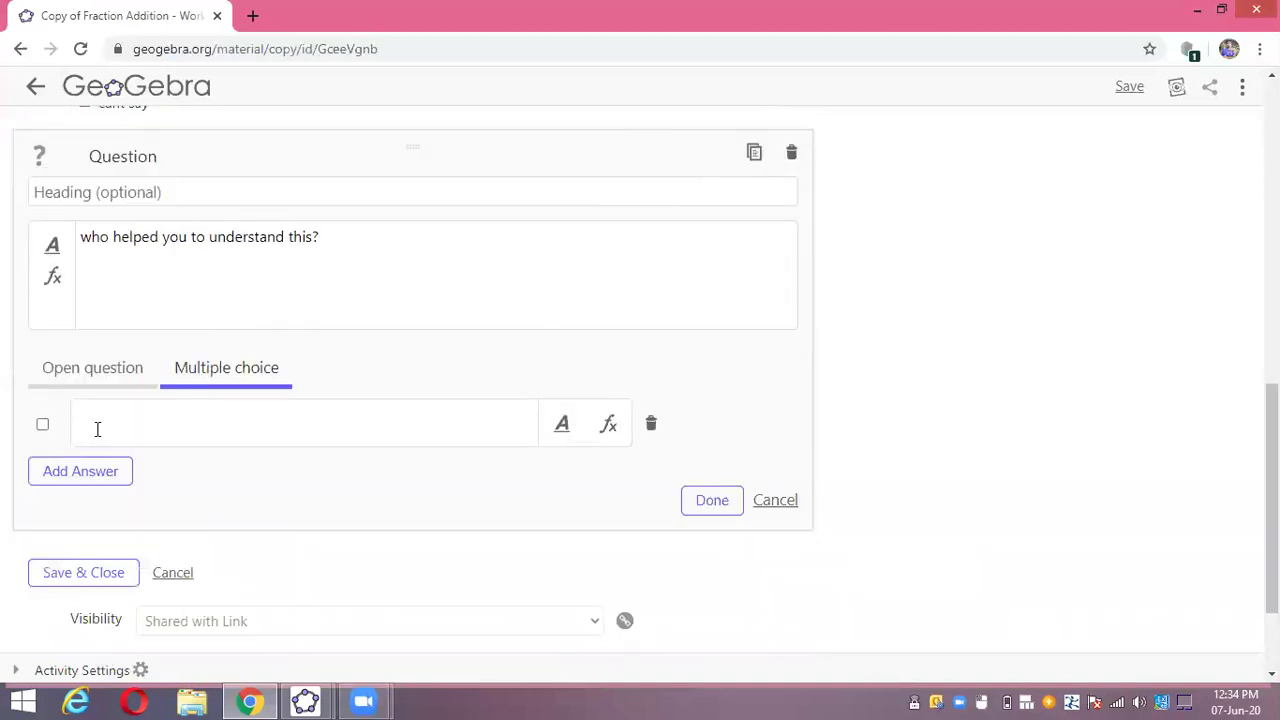
- Enter answer options myself, my parents, teacher and others
{"action": "type", "text": "myselff"}
{"action": "left_click", "coordinate": [114, 478]}
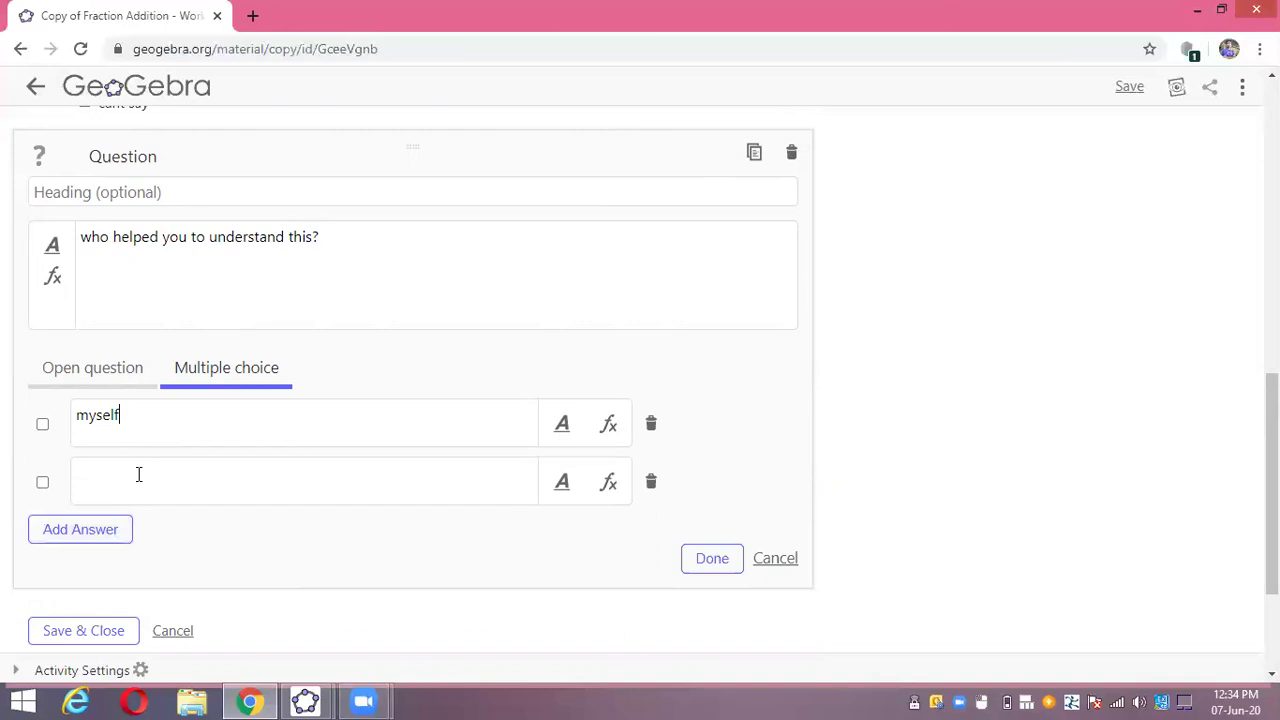
{"action": "left_click", "coordinate": [139, 474]}
{"action": "type", "text": "my parents"}
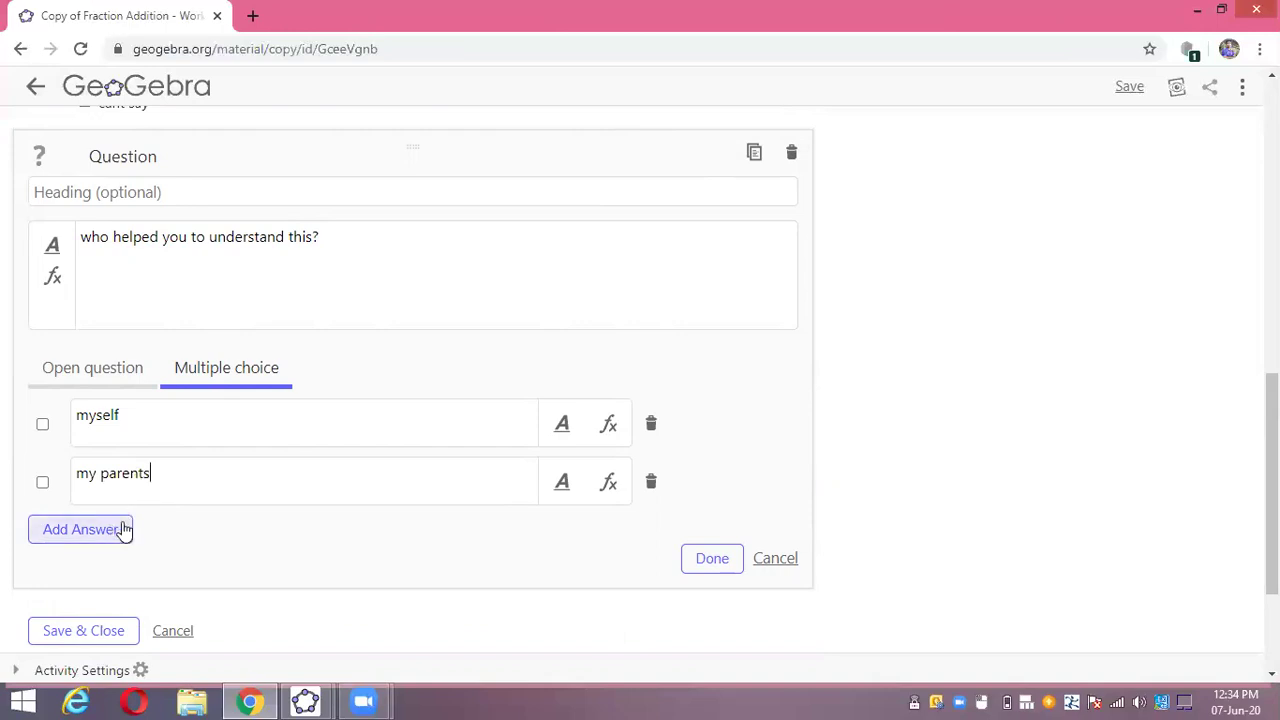
{"action": "left_click", "coordinate": [124, 530]}
{"action": "type", "text": "teac"}
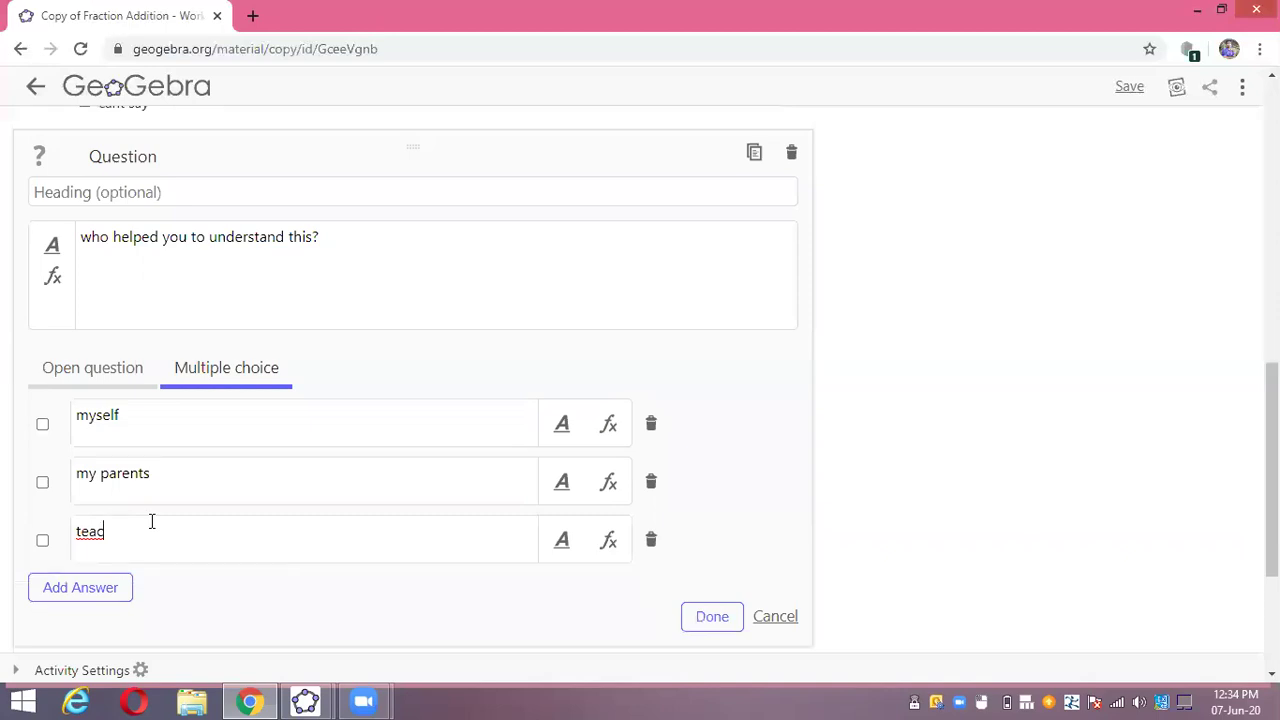
{"action": "type", "text": "her"}
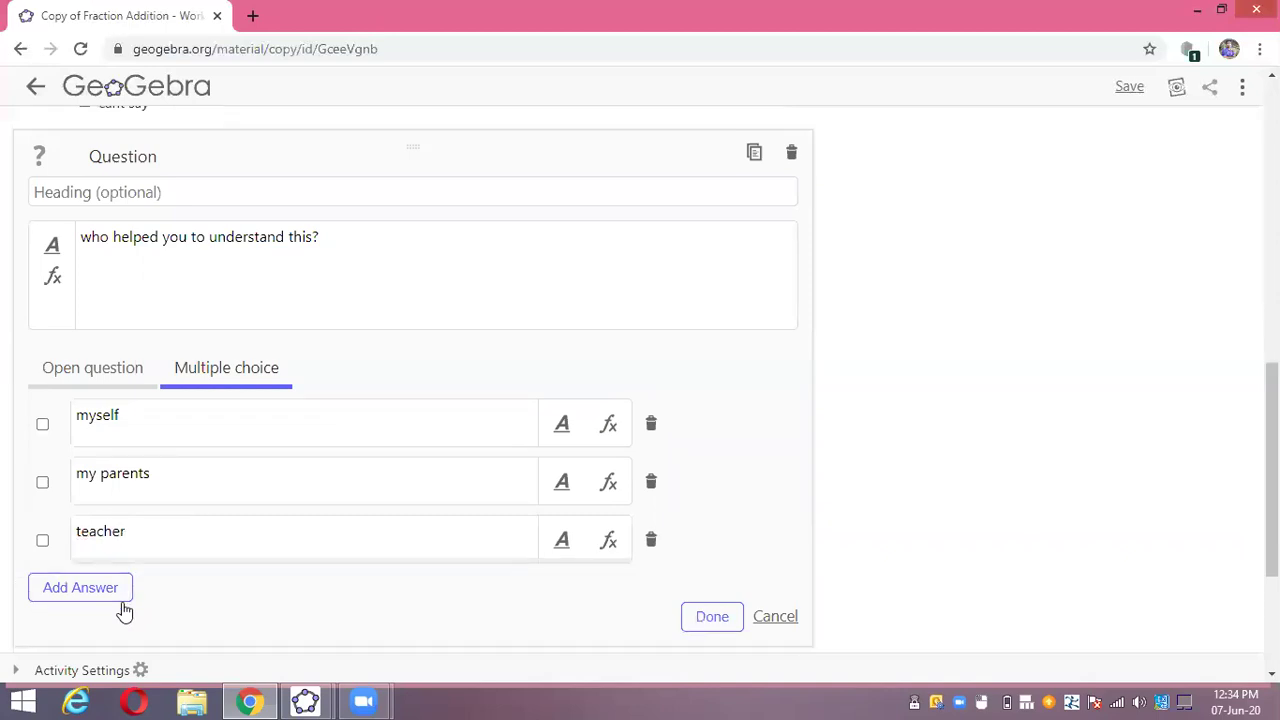
{"action": "left_click", "coordinate": [121, 601]}
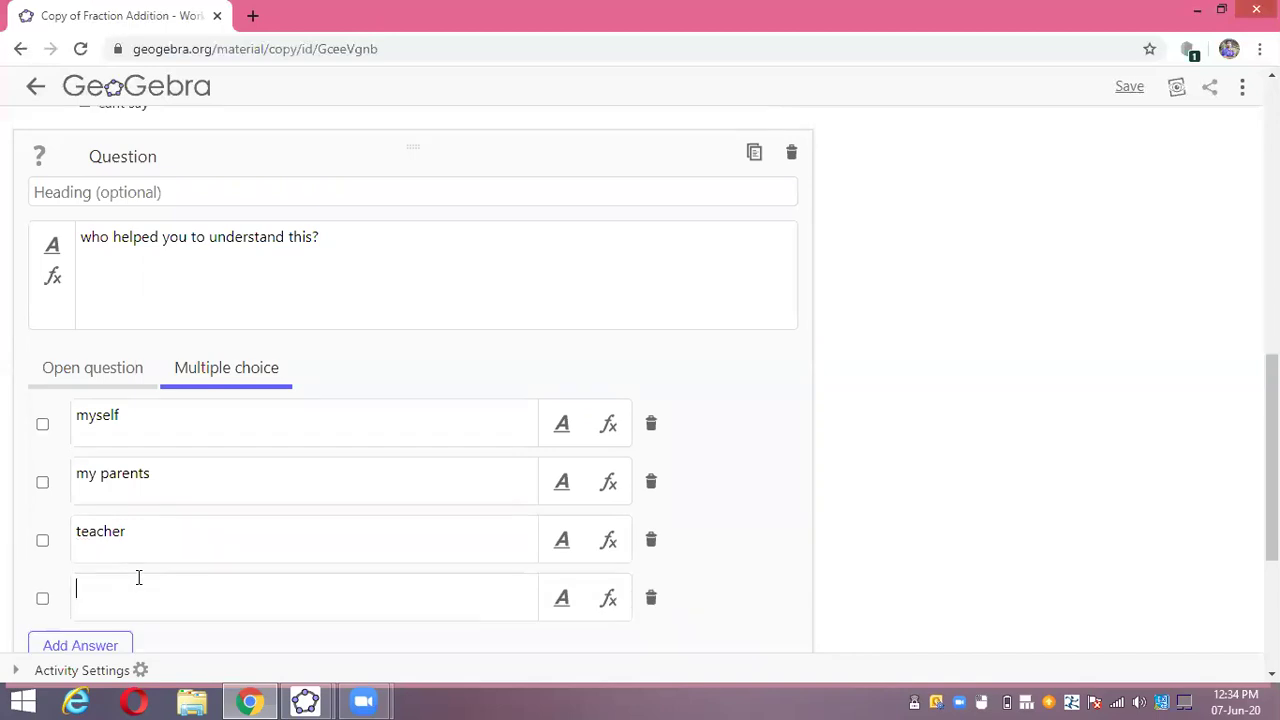
{"action": "type", "text": "othe"}
{"action": "type", "text": "ras"}
{"action": "key", "text": "BackSpace"}
{"action": "key", "text": "BackSpace"}
{"action": "type", "text": "s"}
- Finish the question without a correct answer, then Save & Close the activity
{"action": "scroll", "coordinate": [154, 570], "scroll_direction": "down", "scroll_amount": 2}
{"action": "scroll", "coordinate": [154, 575], "scroll_direction": "down", "scroll_amount": 1}
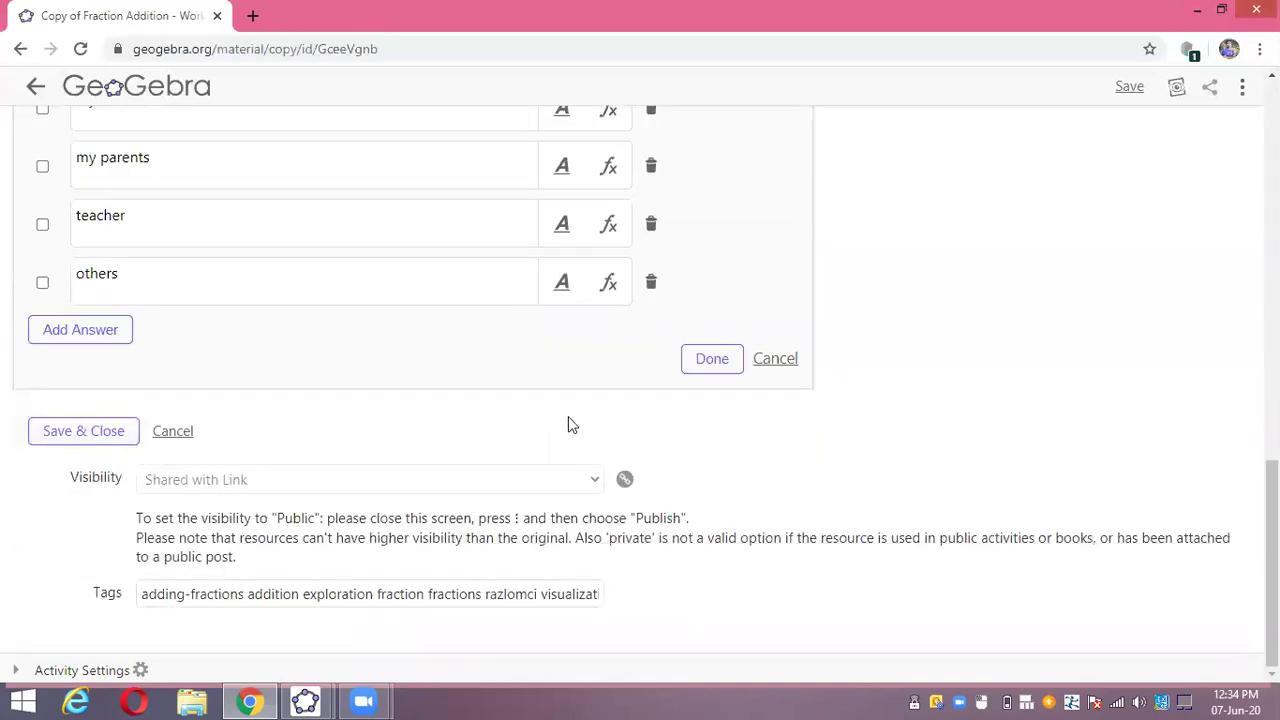
{"action": "left_click", "coordinate": [718, 358]}
{"action": "left_click", "coordinate": [731, 166]}
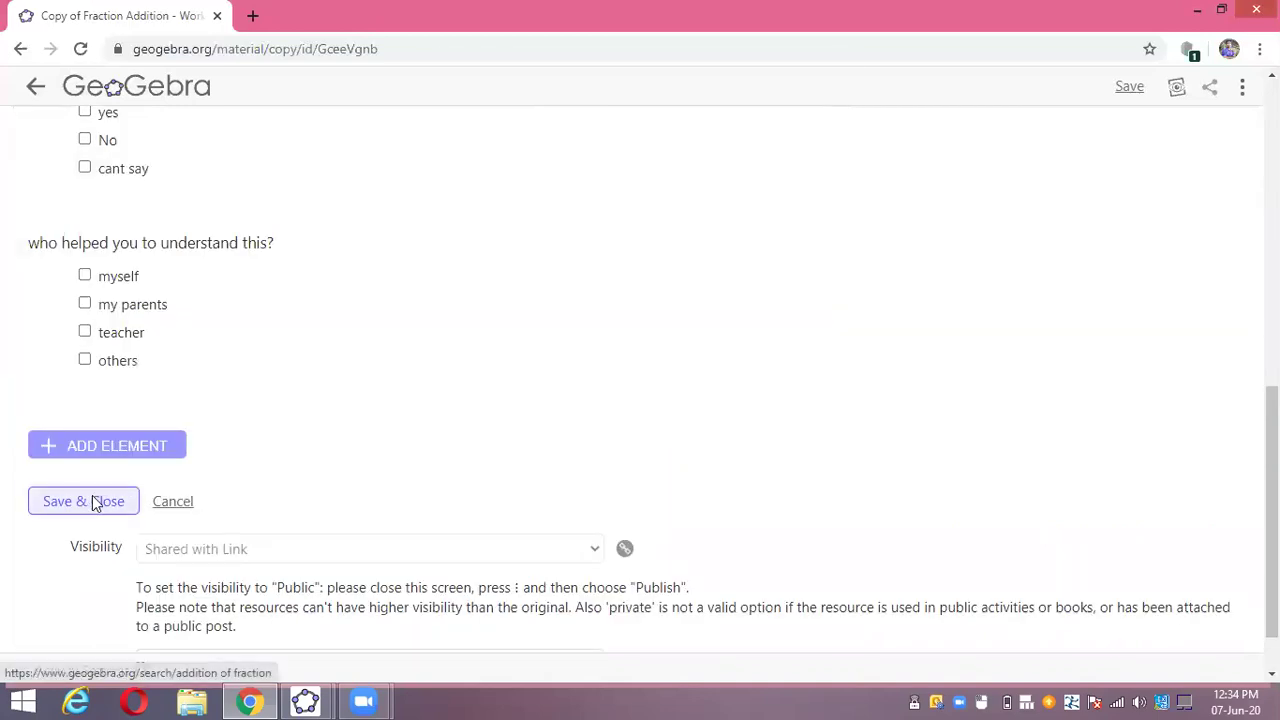
{"action": "left_click", "coordinate": [95, 501]}
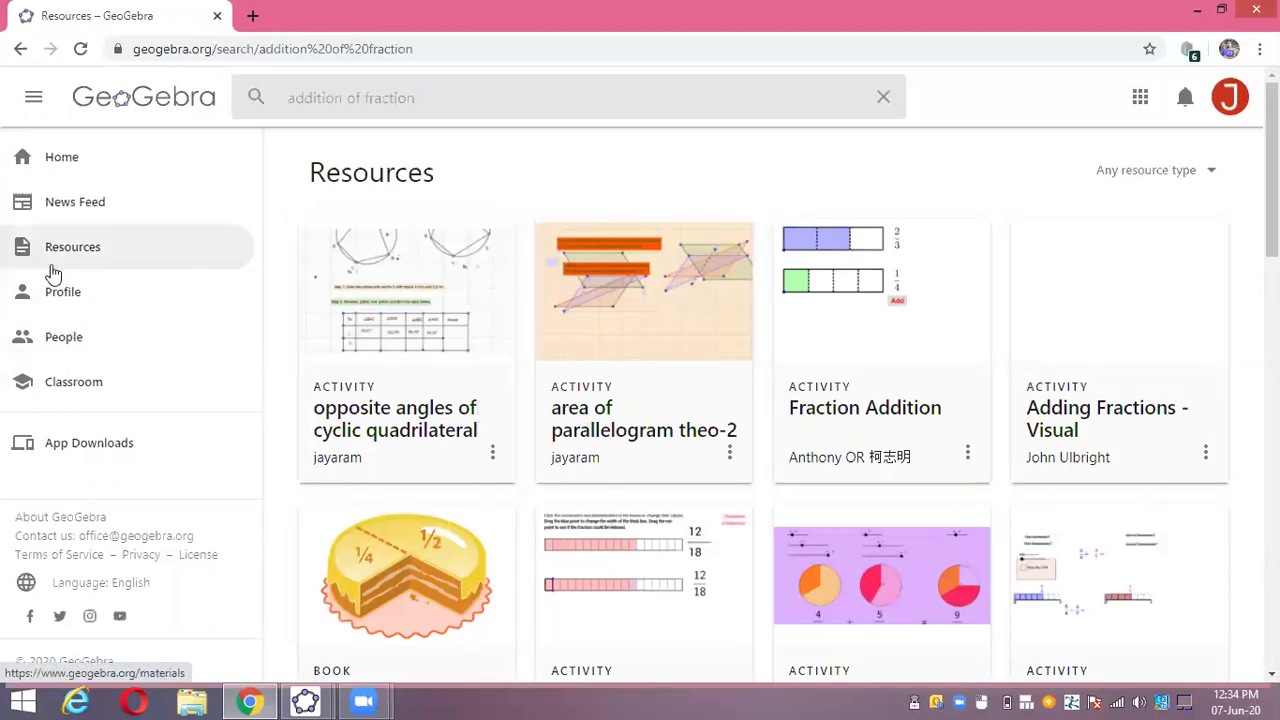
- From the Profile's resources, choose Edit Activity on the Fraction Addition card
{"action": "left_click", "coordinate": [44, 291]}
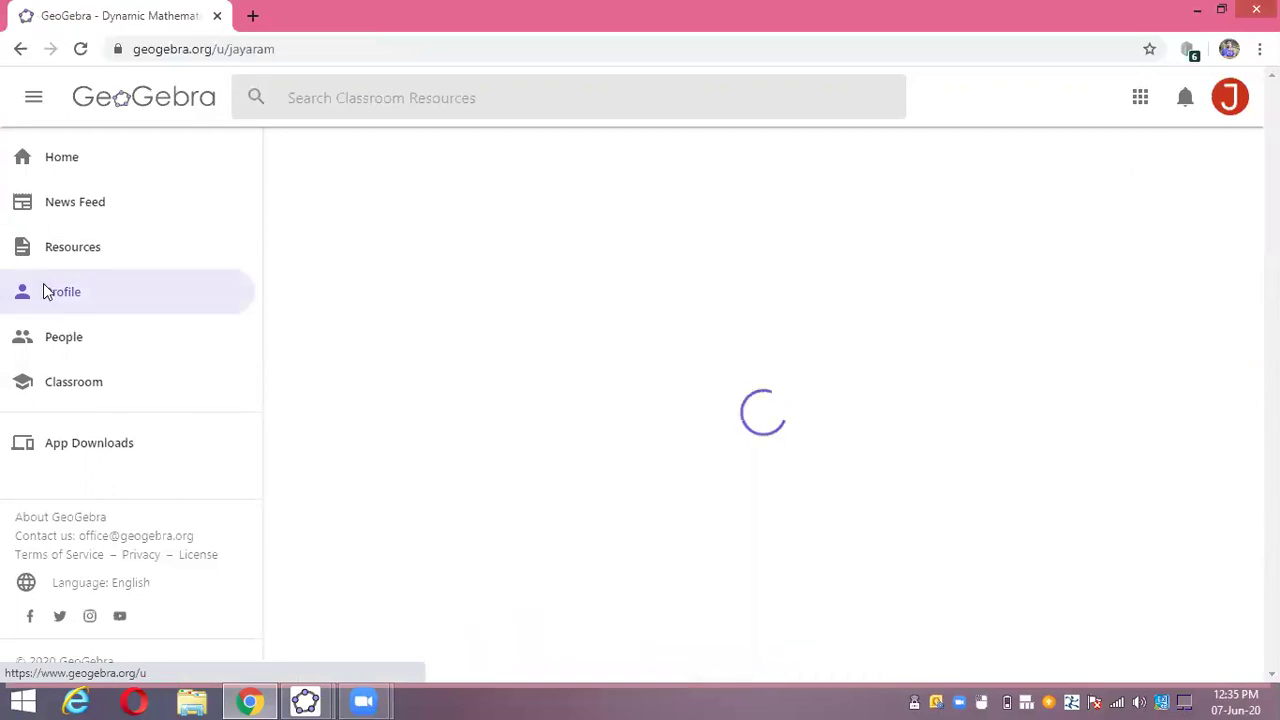
{"action": "scroll", "coordinate": [311, 450], "scroll_direction": "down", "scroll_amount": 2}
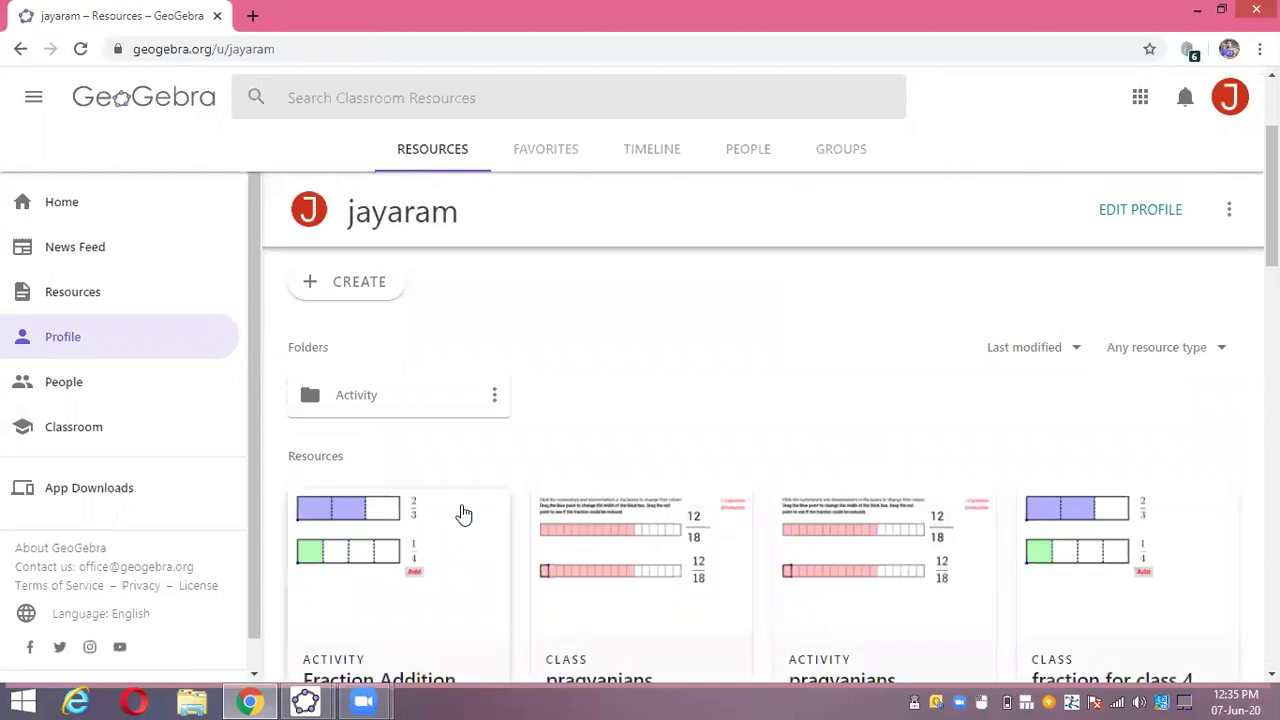
{"action": "scroll", "coordinate": [463, 514], "scroll_direction": "down", "scroll_amount": 2}
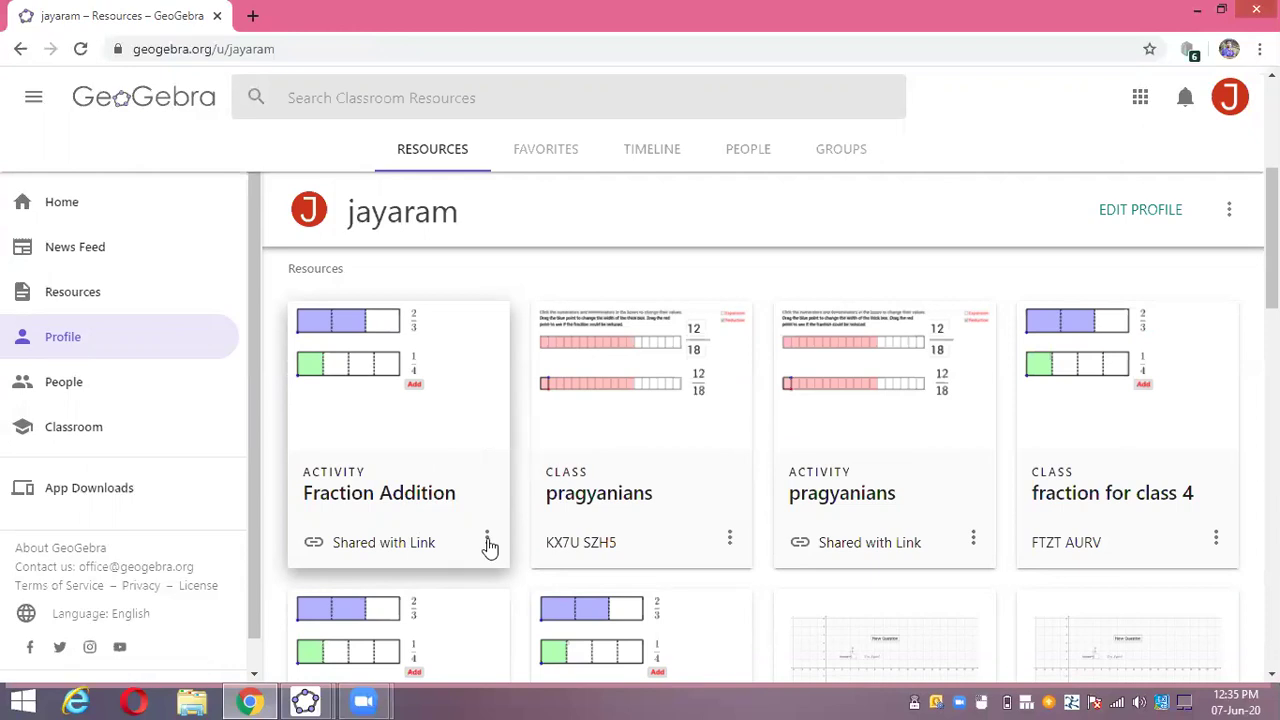
{"action": "left_click", "coordinate": [487, 540]}
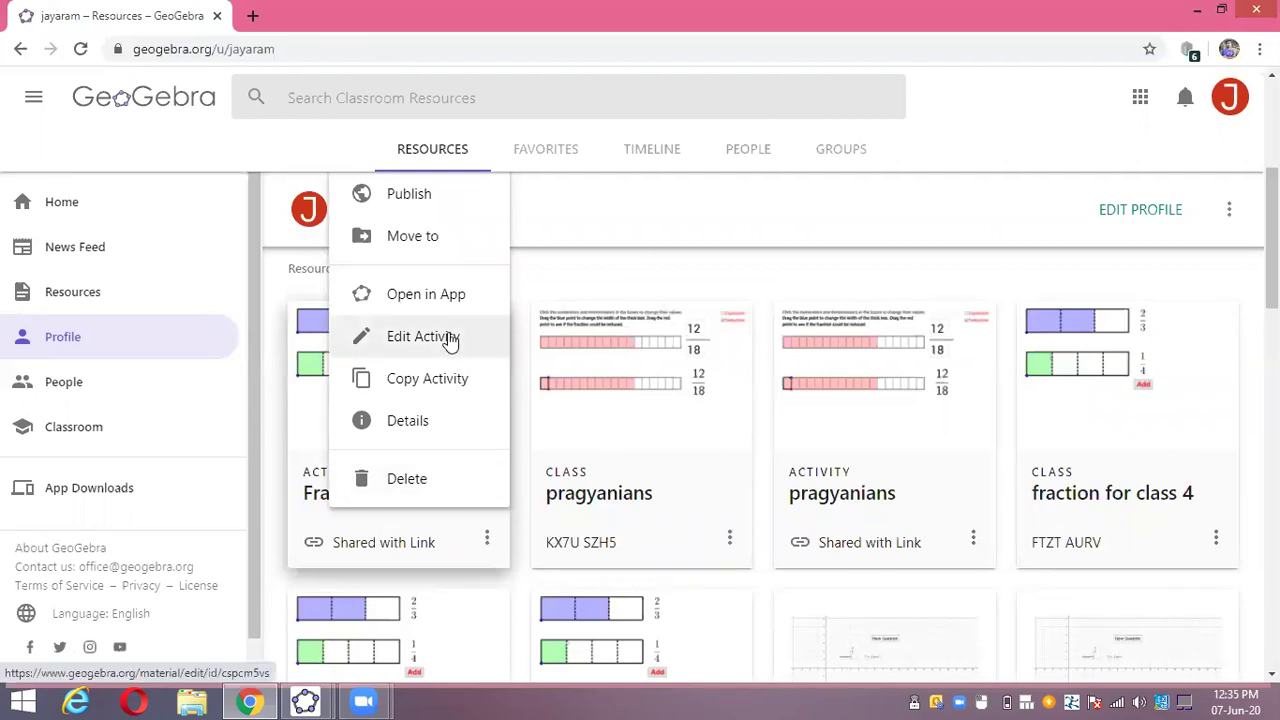
{"action": "left_click", "coordinate": [449, 337]}
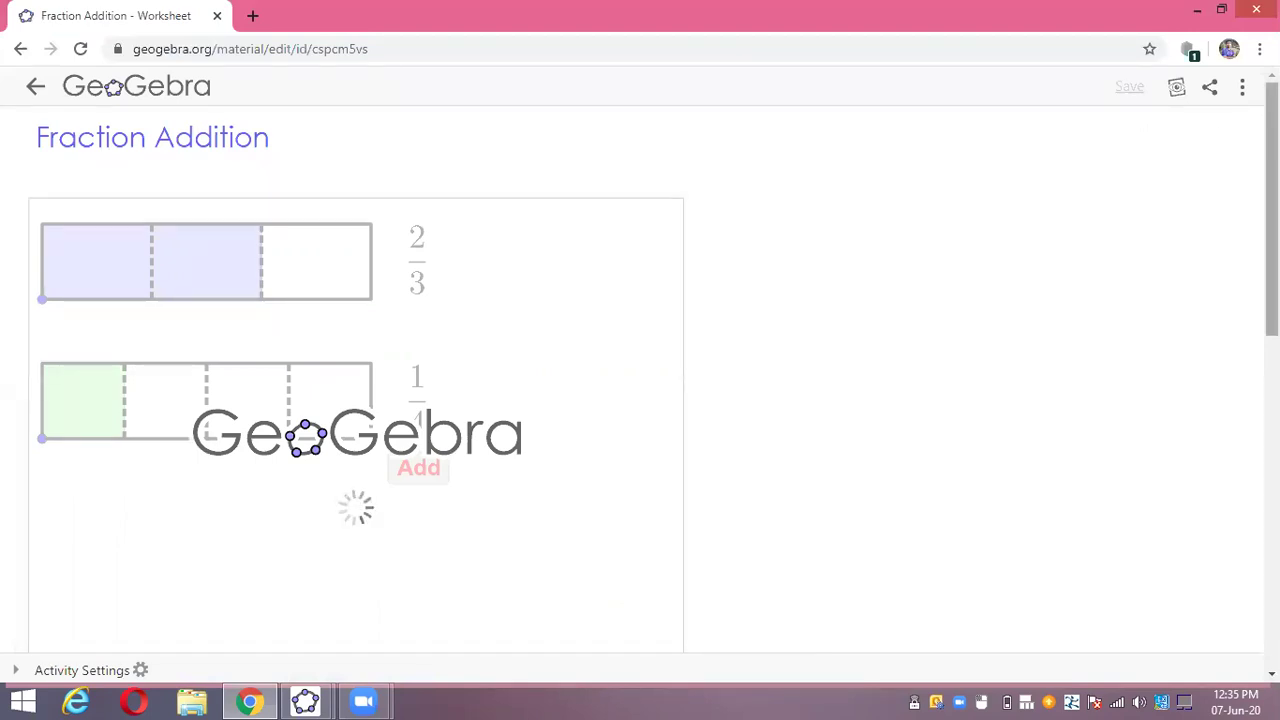
- Review the Fraction Addition worksheet's applet and questions, then view it as a published resource
{"action": "scroll", "coordinate": [640, 380], "scroll_direction": "down", "scroll_amount": 2}
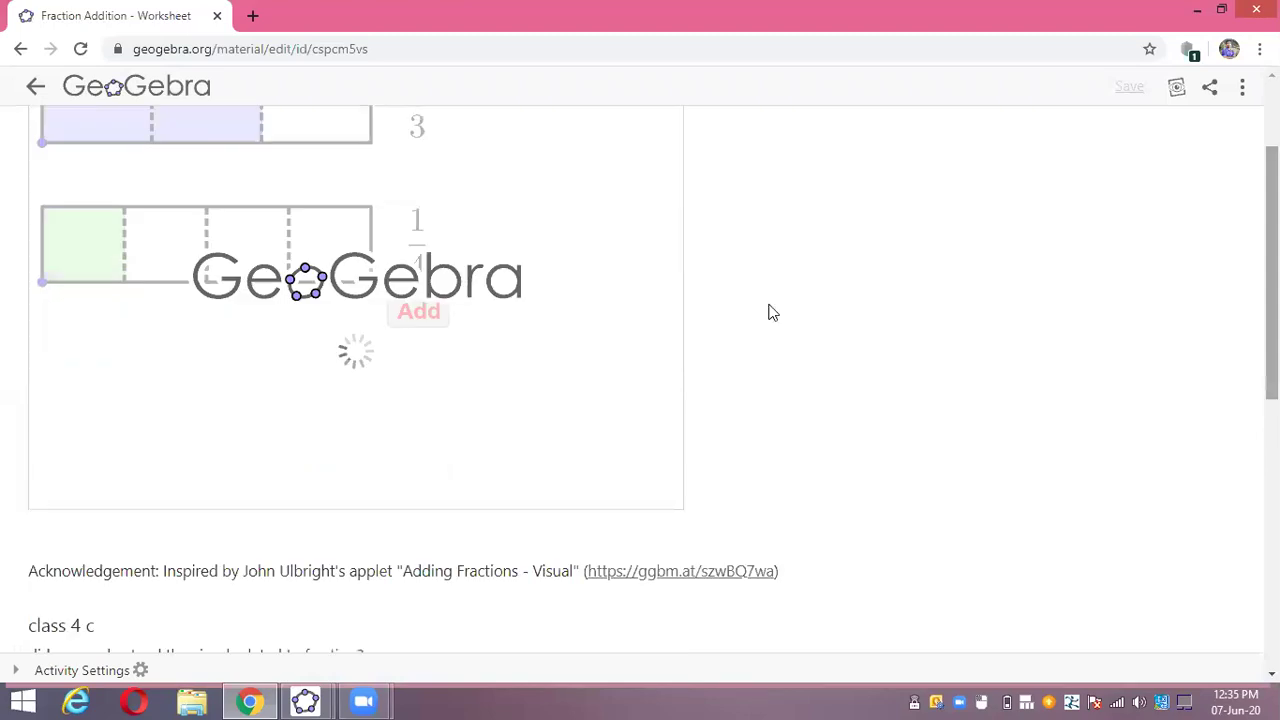
{"action": "scroll", "coordinate": [768, 308], "scroll_direction": "up", "scroll_amount": 2}
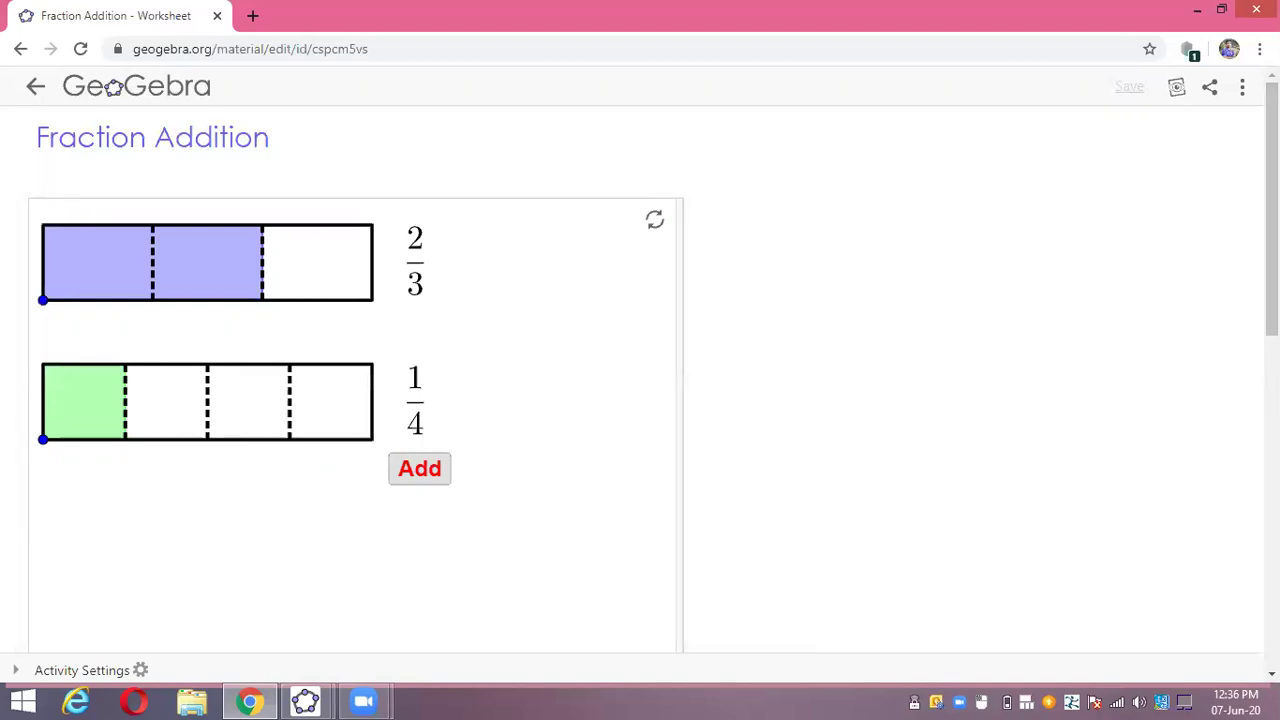
{"action": "scroll", "coordinate": [640, 380], "scroll_direction": "down", "scroll_amount": 3}
{"action": "scroll", "coordinate": [640, 380], "scroll_direction": "up", "scroll_amount": 3}
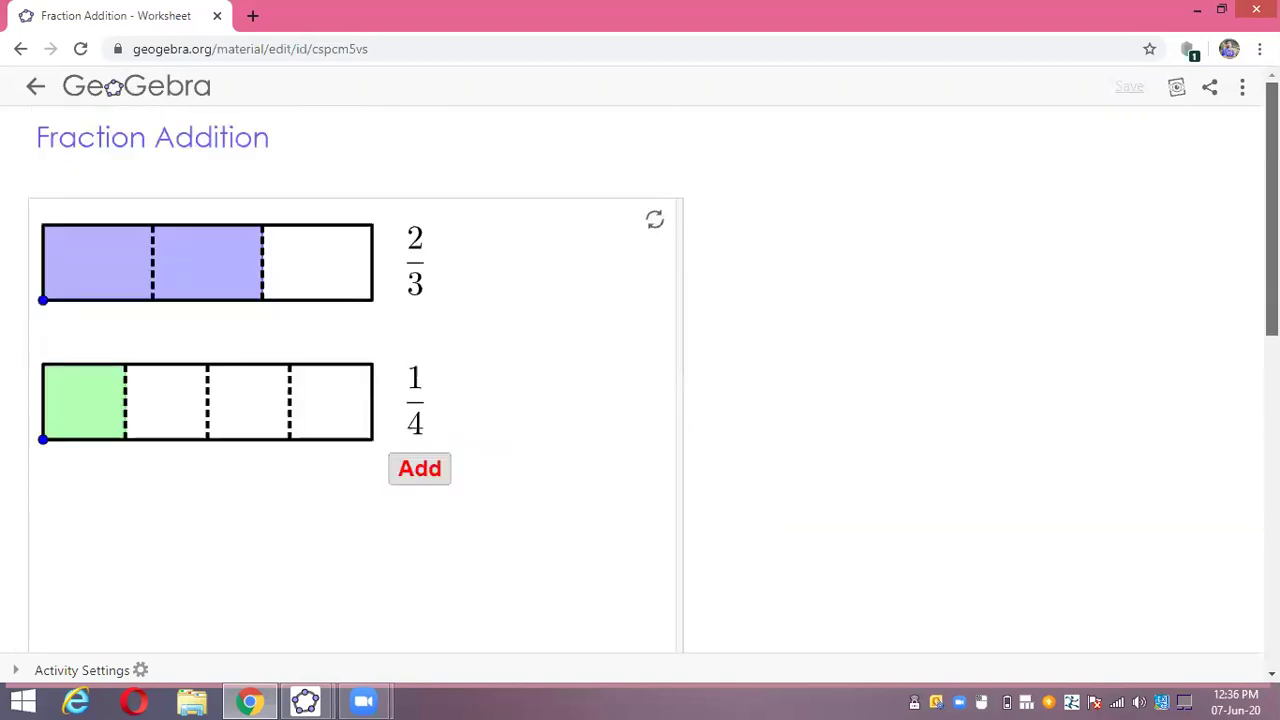
{"action": "scroll", "coordinate": [1237, 211], "scroll_direction": "down", "scroll_amount": 2}
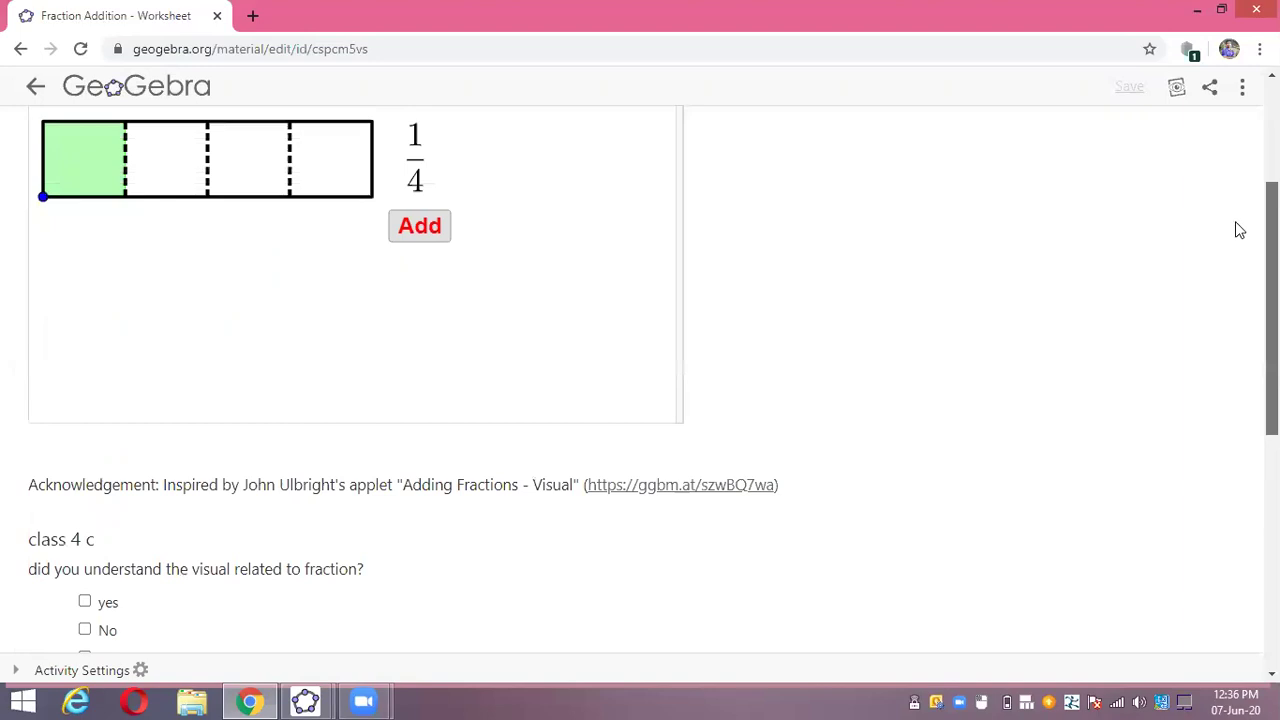
{"action": "scroll", "coordinate": [1229, 316], "scroll_direction": "up", "scroll_amount": 2}
{"action": "scroll", "coordinate": [1226, 340], "scroll_direction": "down", "scroll_amount": 2}
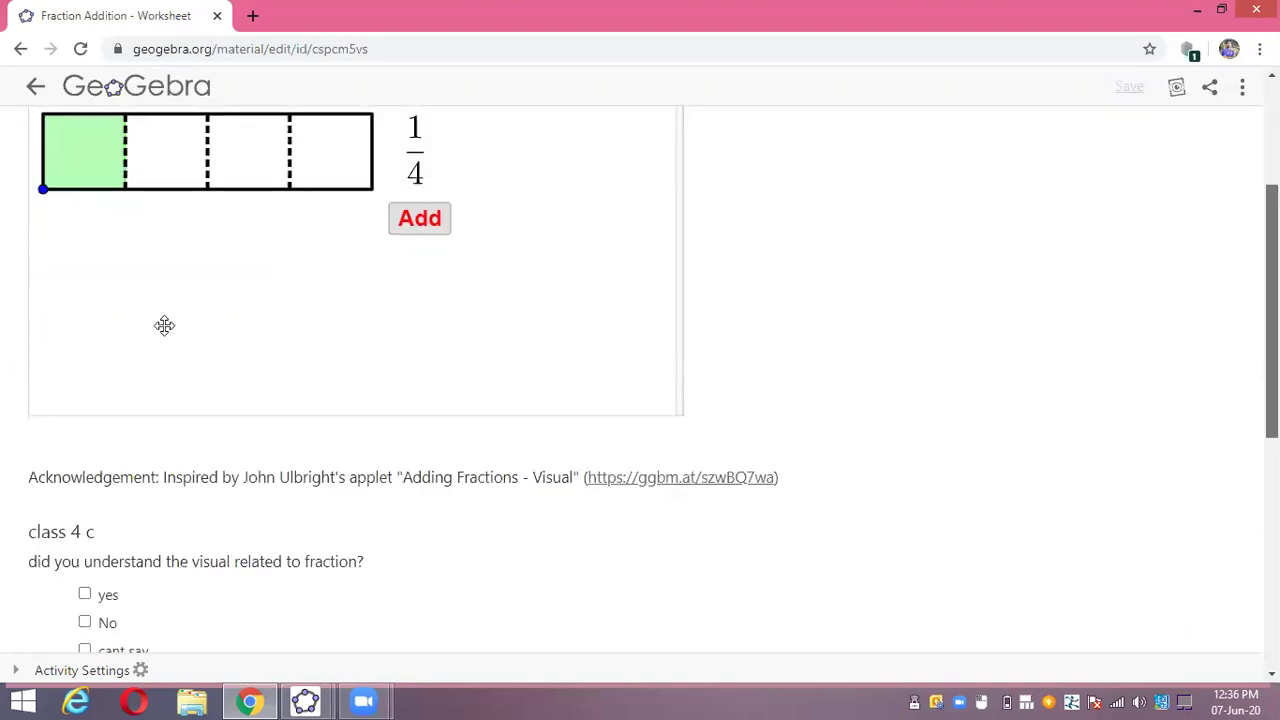
{"action": "scroll", "coordinate": [163, 323], "scroll_direction": "down", "scroll_amount": 1}
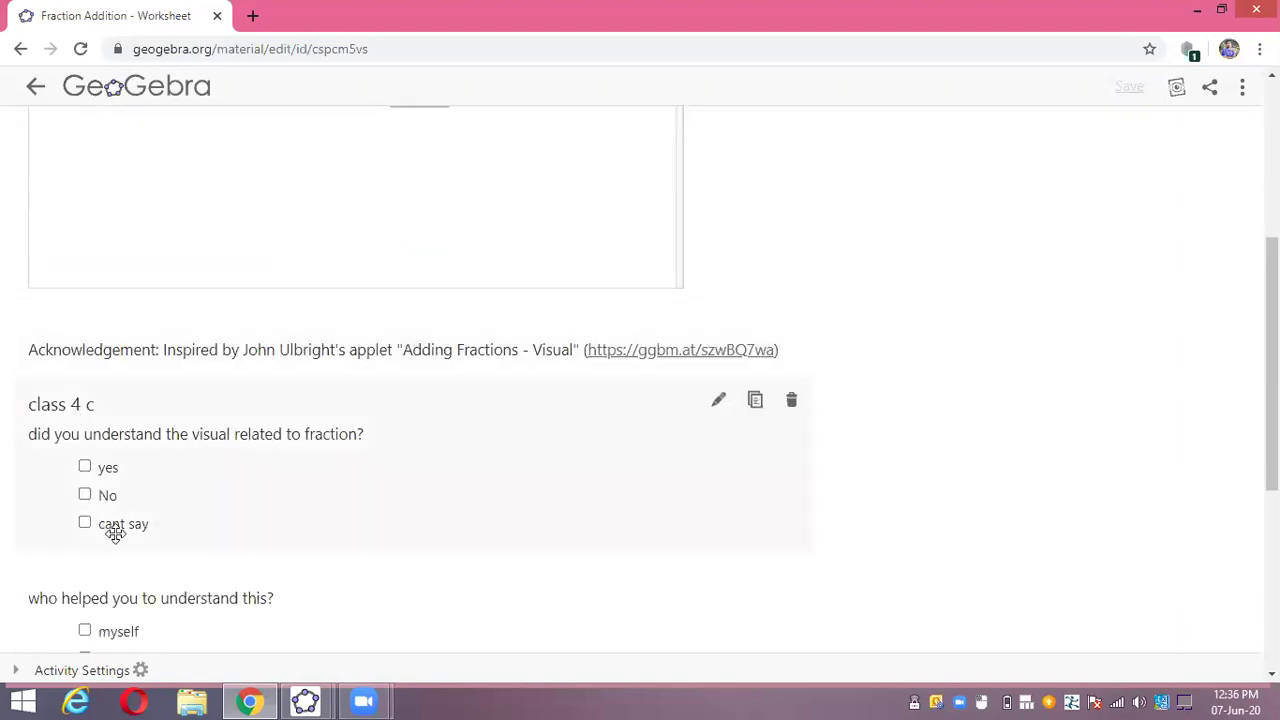
{"action": "scroll", "coordinate": [115, 533], "scroll_direction": "down", "scroll_amount": 2}
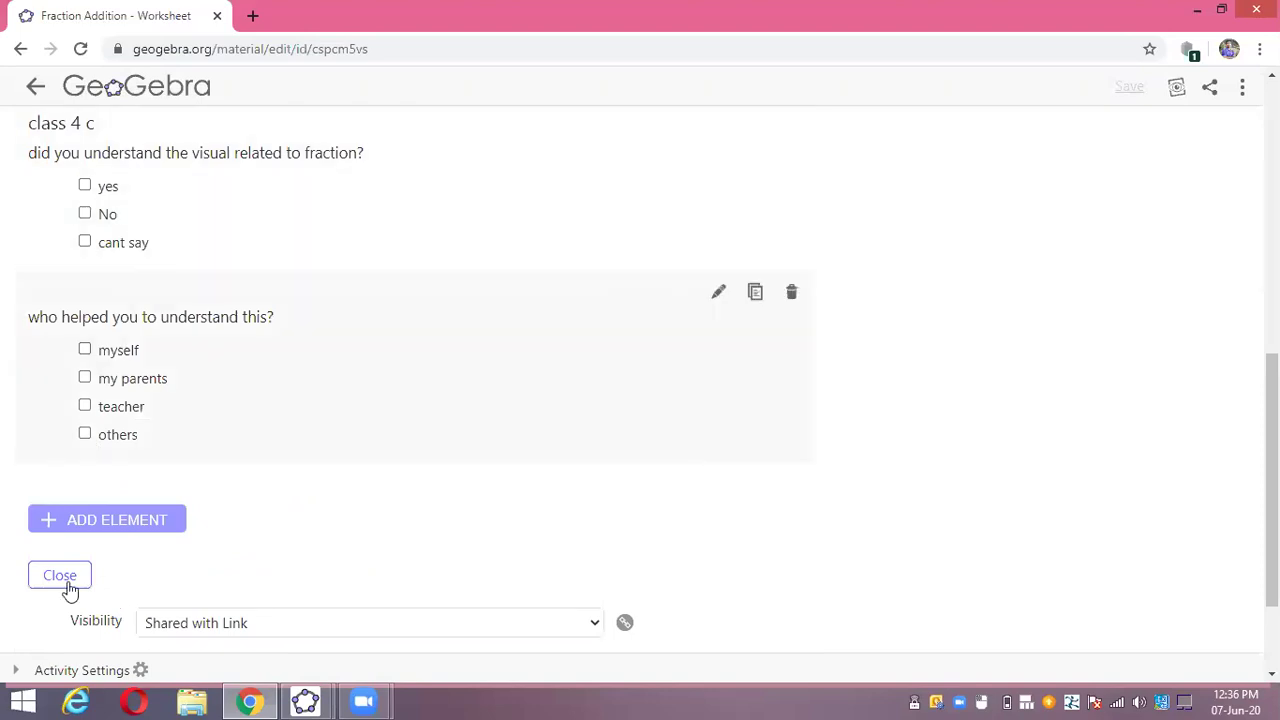
{"action": "middle_click", "coordinate": [809, 326]}
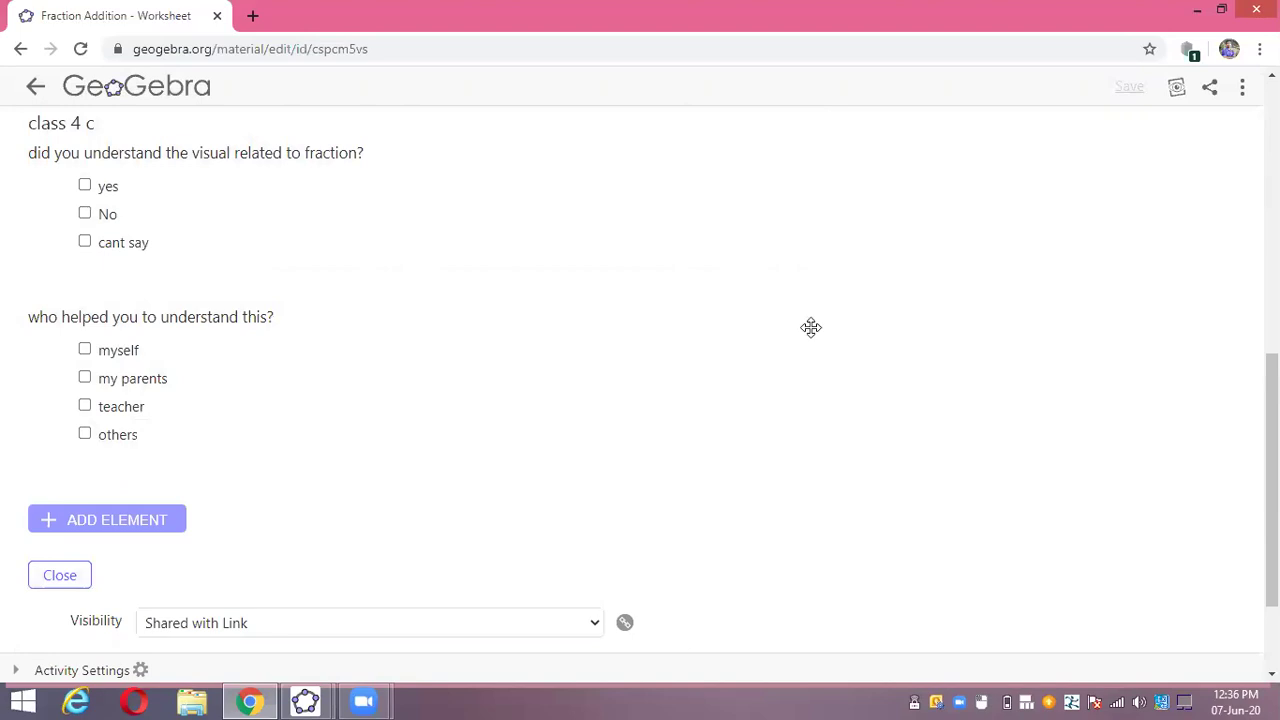
{"action": "scroll", "coordinate": [809, 326], "scroll_direction": "up", "scroll_amount": 10}
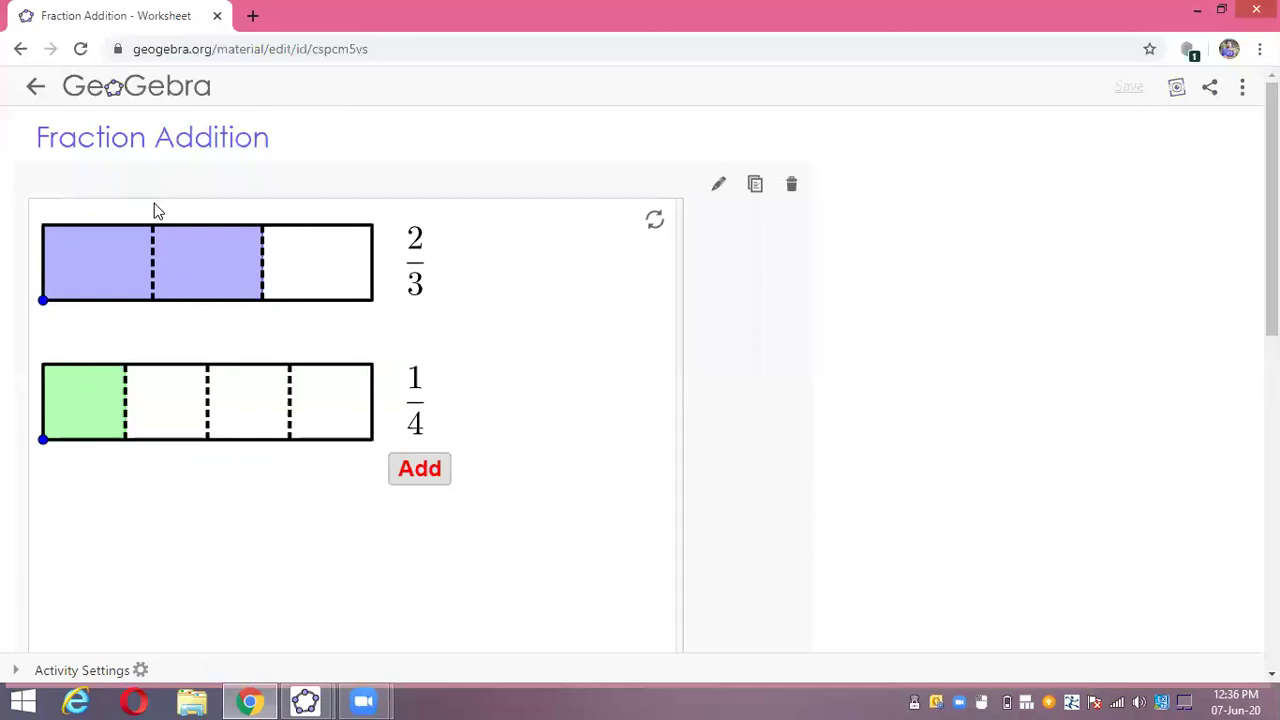
{"action": "left_click", "coordinate": [1178, 90]}
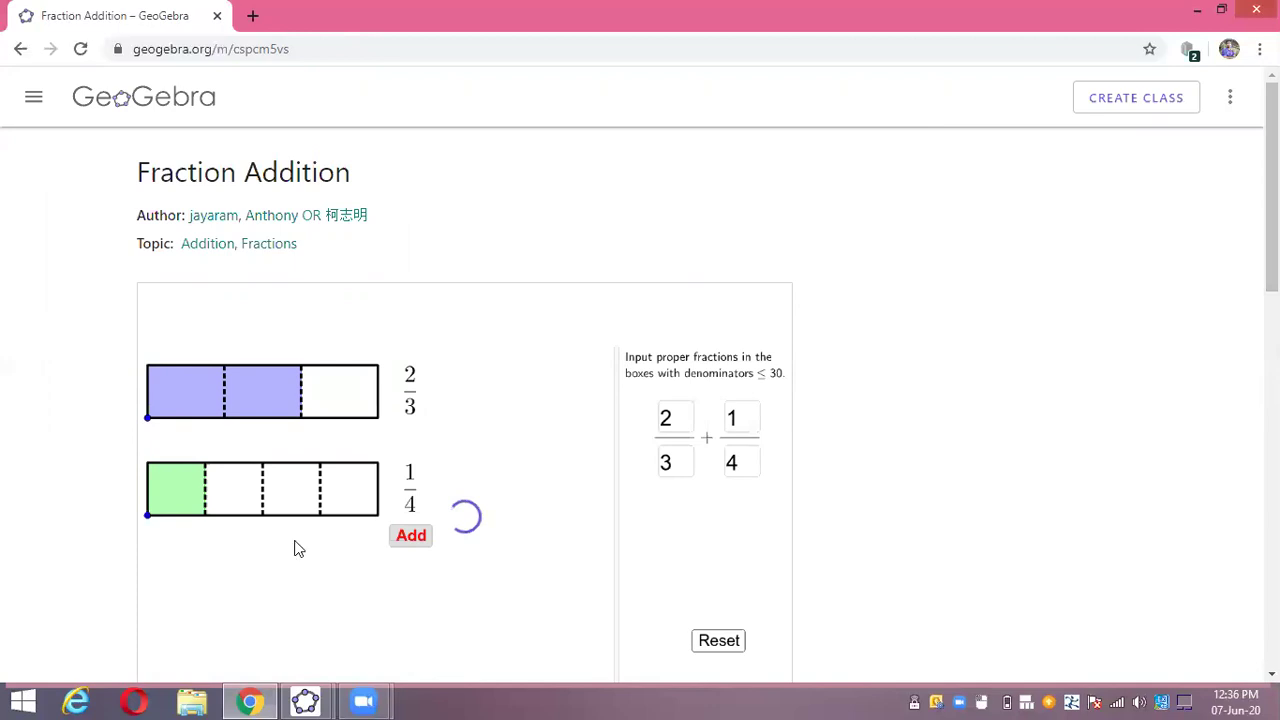
{"action": "left_click", "coordinate": [1155, 107]}
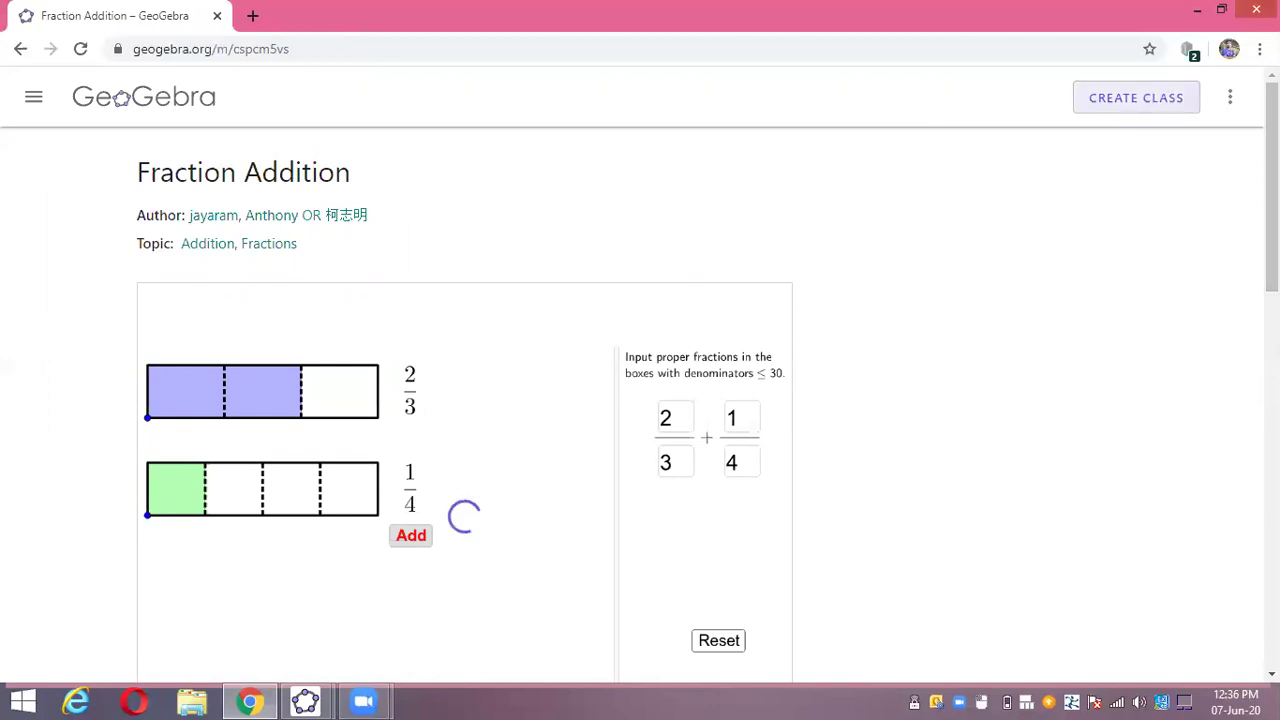
{"action": "scroll", "coordinate": [640, 400], "scroll_direction": "down", "scroll_amount": 1}
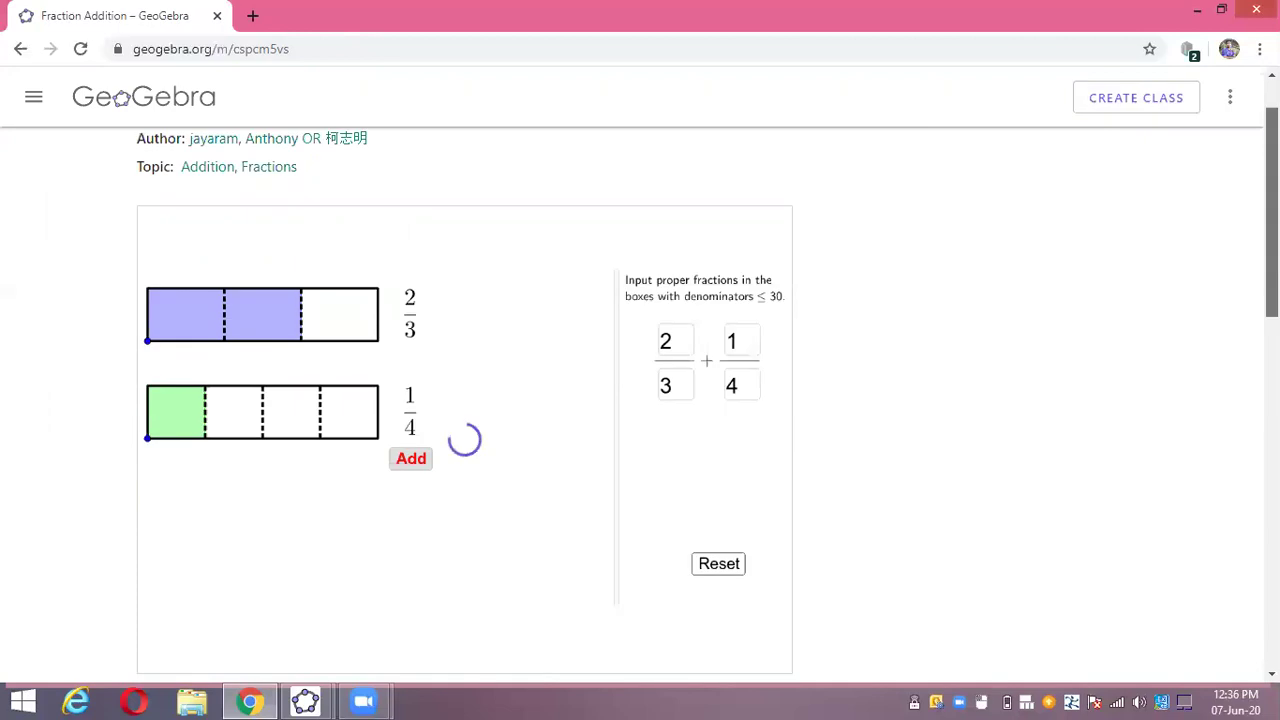
{"action": "scroll", "coordinate": [640, 400], "scroll_direction": "down", "scroll_amount": 10}
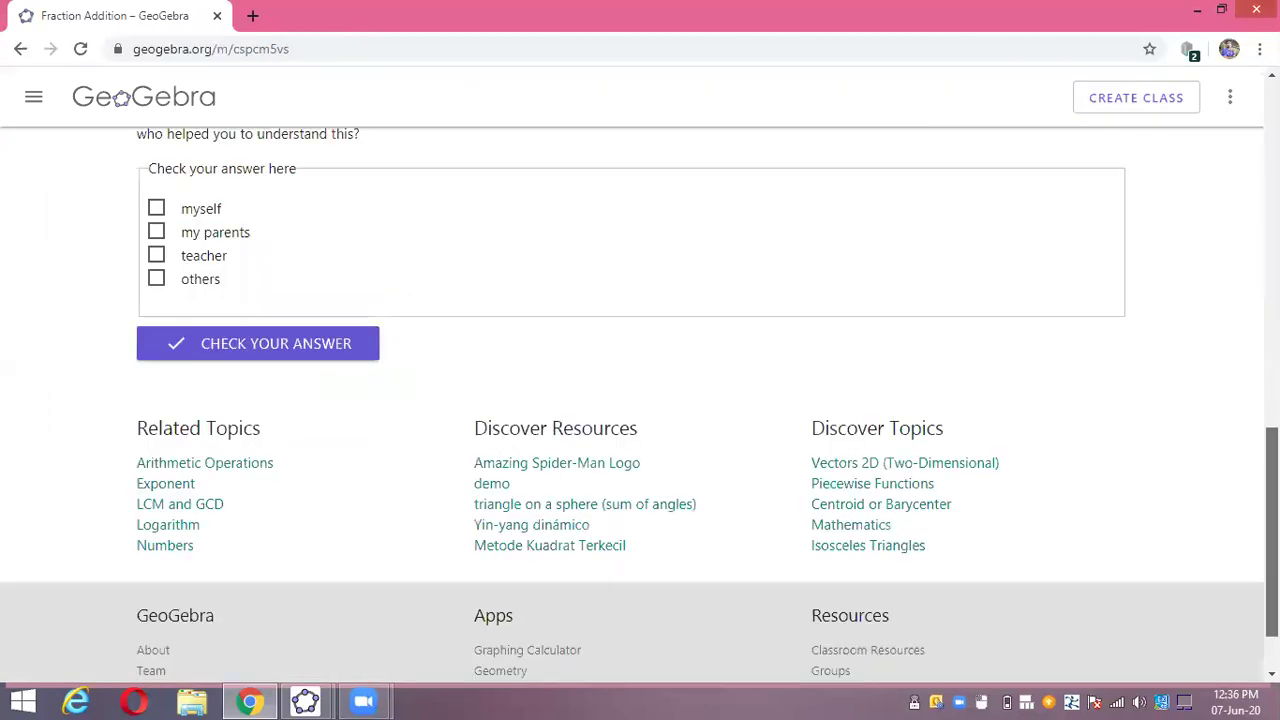
{"action": "scroll", "coordinate": [640, 400], "scroll_direction": "up", "scroll_amount": 10}
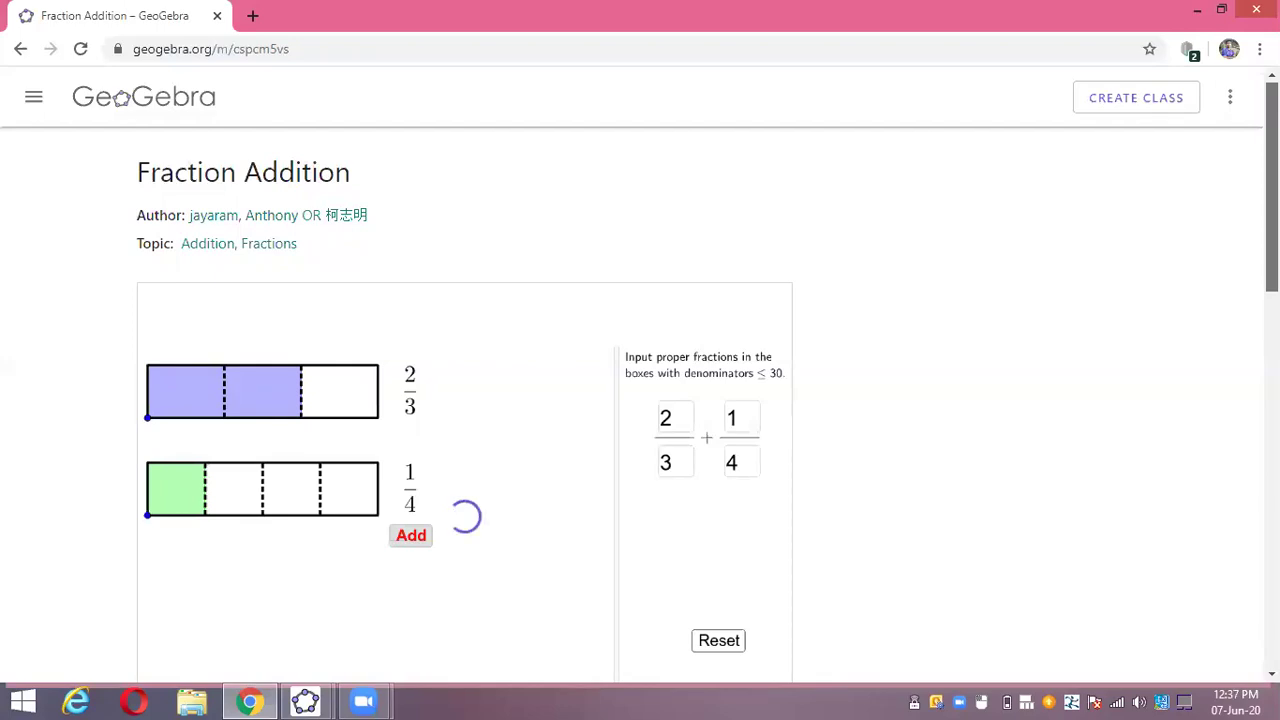
{"action": "scroll", "coordinate": [640, 400], "scroll_direction": "down", "scroll_amount": 10}
{"action": "scroll", "coordinate": [640, 400], "scroll_direction": "up", "scroll_amount": 2}
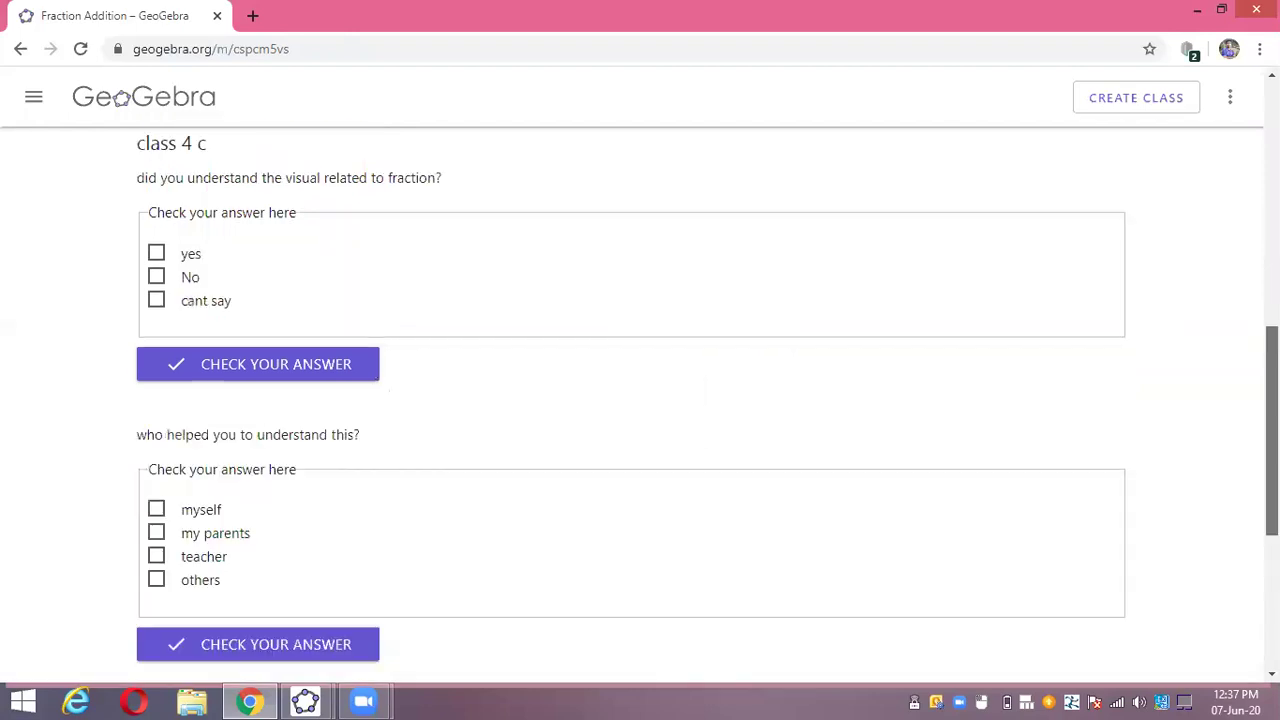
{"action": "scroll", "coordinate": [640, 400], "scroll_direction": "down", "scroll_amount": 2}
{"action": "scroll", "coordinate": [1240, 403], "scroll_direction": "up", "scroll_amount": 3}
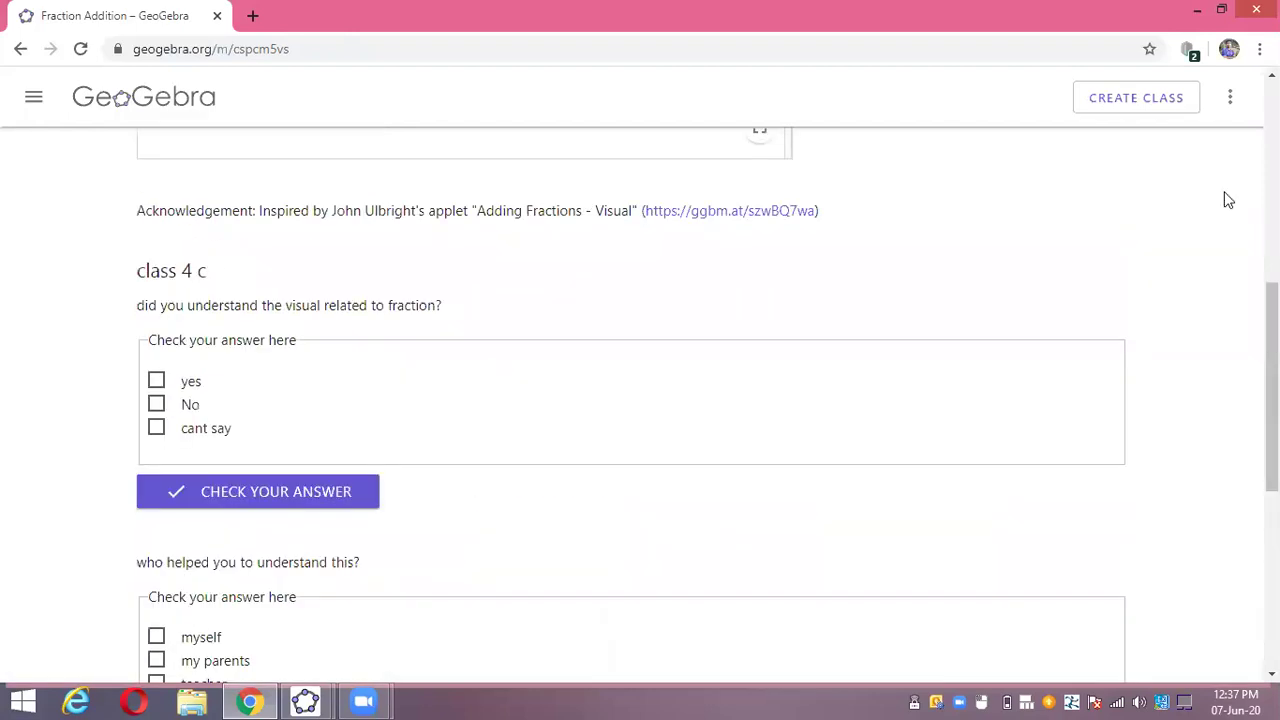
{"action": "scroll", "coordinate": [884, 155], "scroll_direction": "up", "scroll_amount": 4}
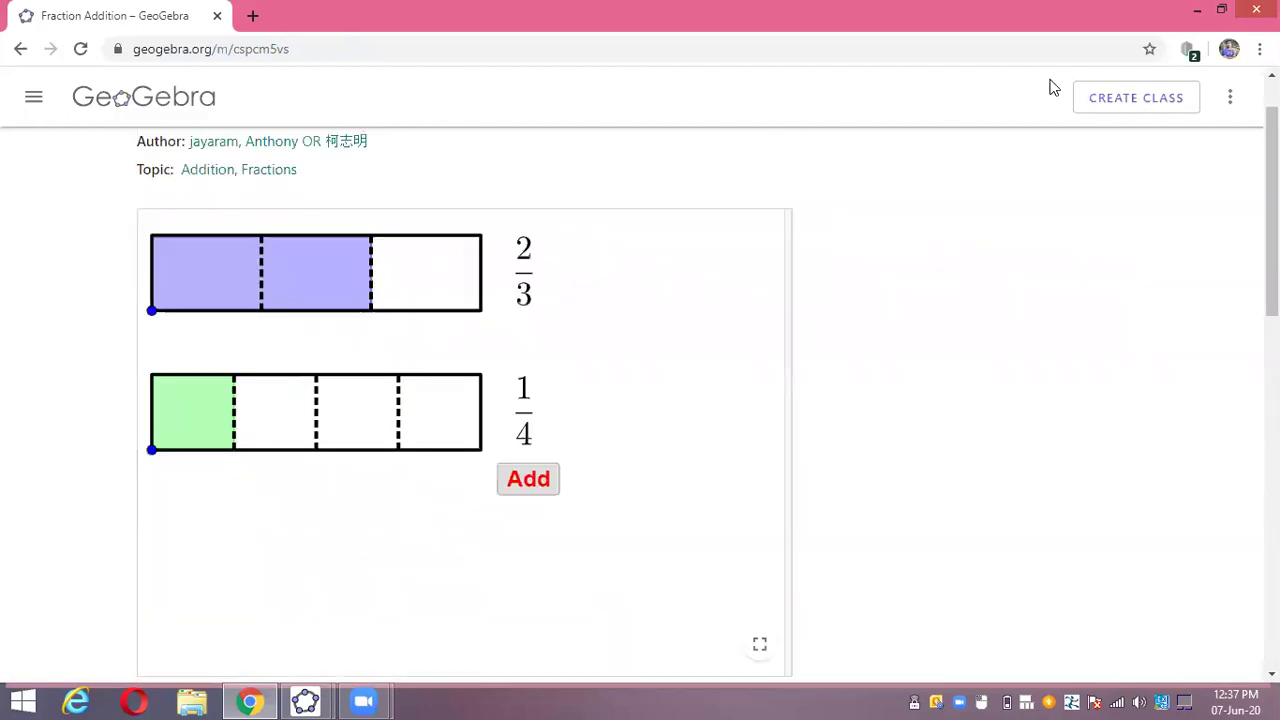
- Create a class from the Fraction Addition activity, replacing the default name with 'Four C'
{"action": "left_click", "coordinate": [1108, 106]}
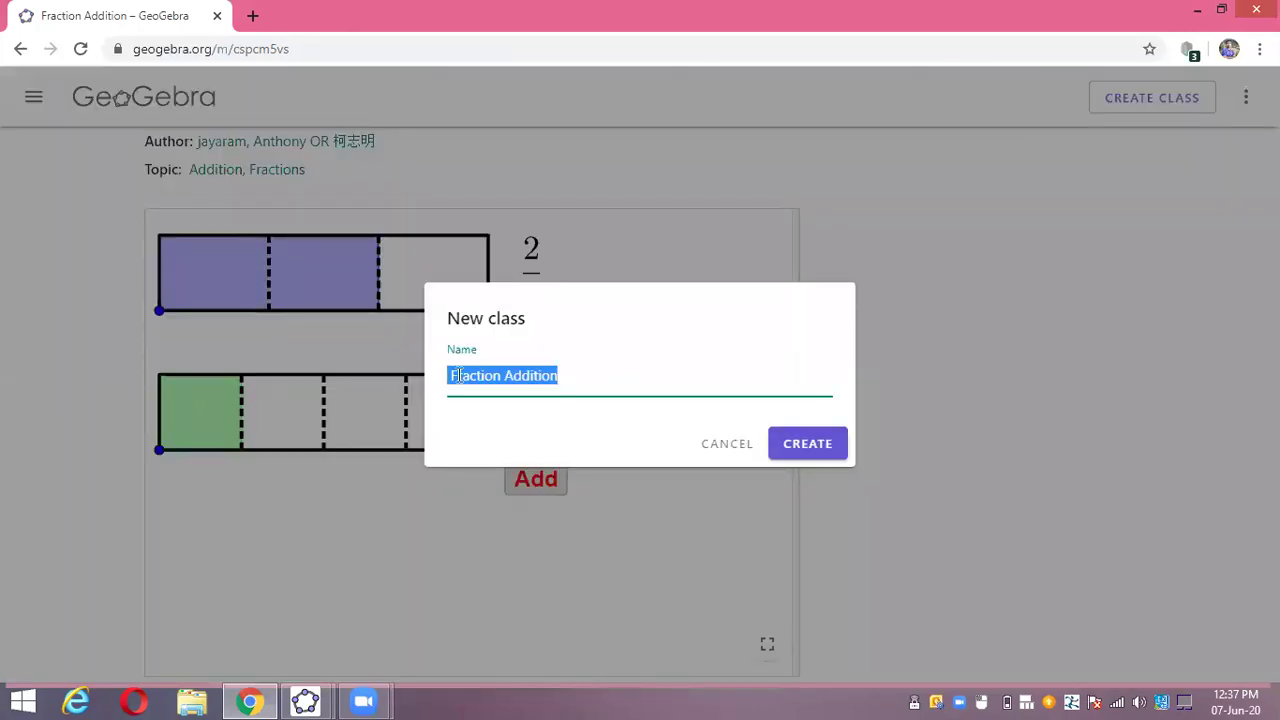
{"action": "left_click", "coordinate": [566, 374]}
{"action": "key", "text": "BackSpace"}
{"action": "key", "text": "BackSpace"}
{"action": "key", "text": "BackSpace"}
{"action": "key", "text": "BackSpace"}
{"action": "key", "text": "BackSpace"}
{"action": "key", "text": "BackSpace"}
{"action": "key", "text": "BackSpace"}
{"action": "key", "text": "BackSpace"}
{"action": "key", "text": "BackSpace"}
{"action": "key", "text": "BackSpace"}
{"action": "key", "text": "BackSpace"}
{"action": "key", "text": "BackSpace"}
{"action": "key", "text": "BackSpace"}
{"action": "key", "text": "BackSpace"}
{"action": "key", "text": "BackSpace"}
{"action": "key", "text": "BackSpace"}
{"action": "key", "text": "BackSpace"}
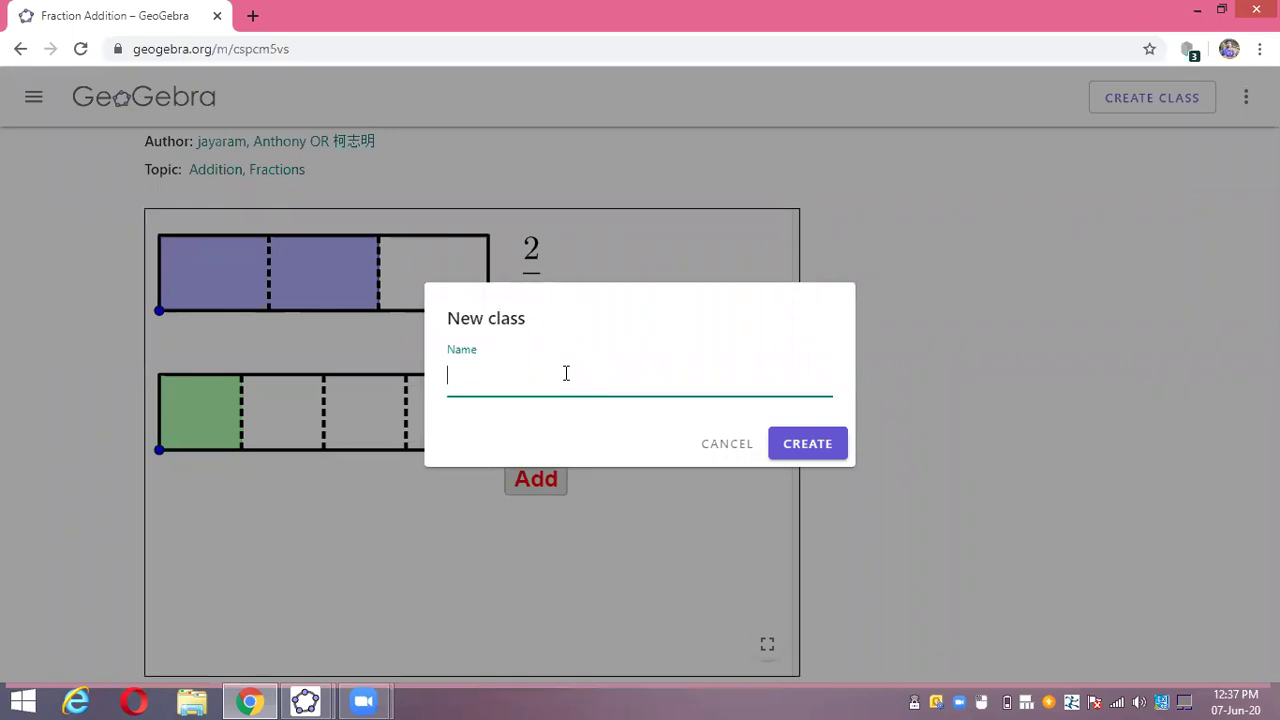
{"action": "type", "text": "Four C"}
{"action": "left_click", "coordinate": [794, 452]}
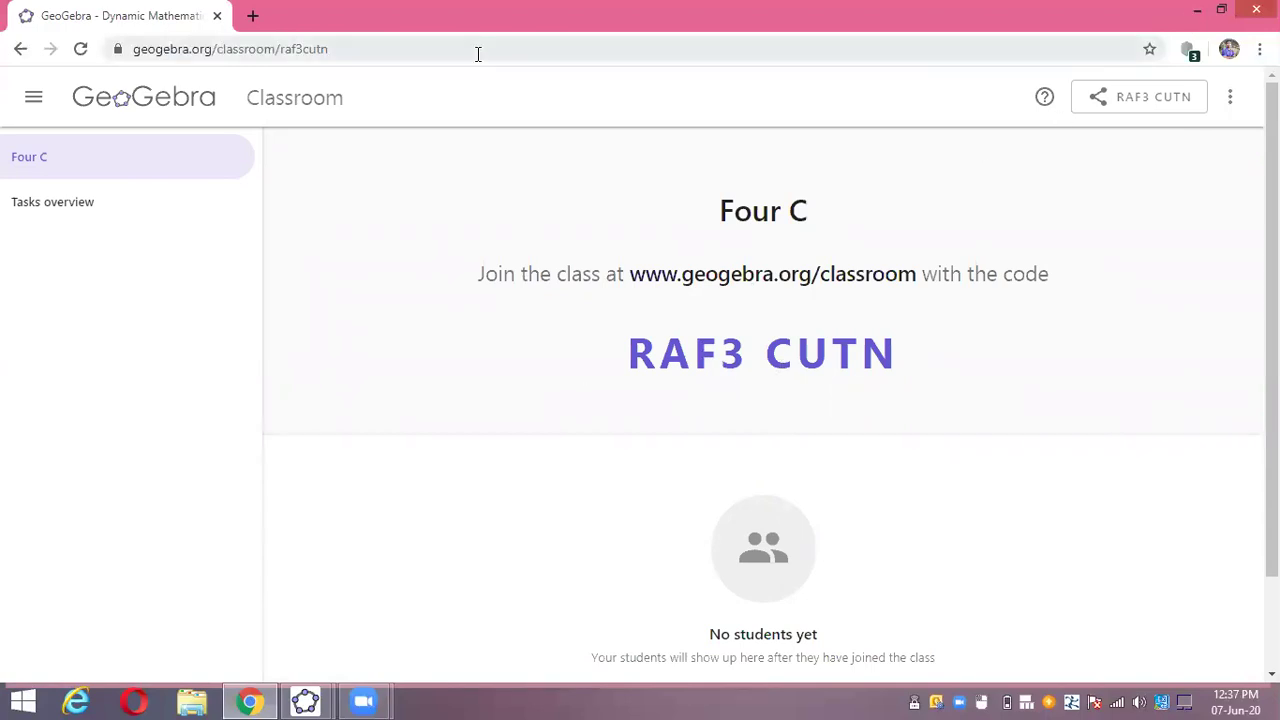
- Move a new Chrome tab into its own window snapped to the right half
{"action": "left_click", "coordinate": [250, 20]}
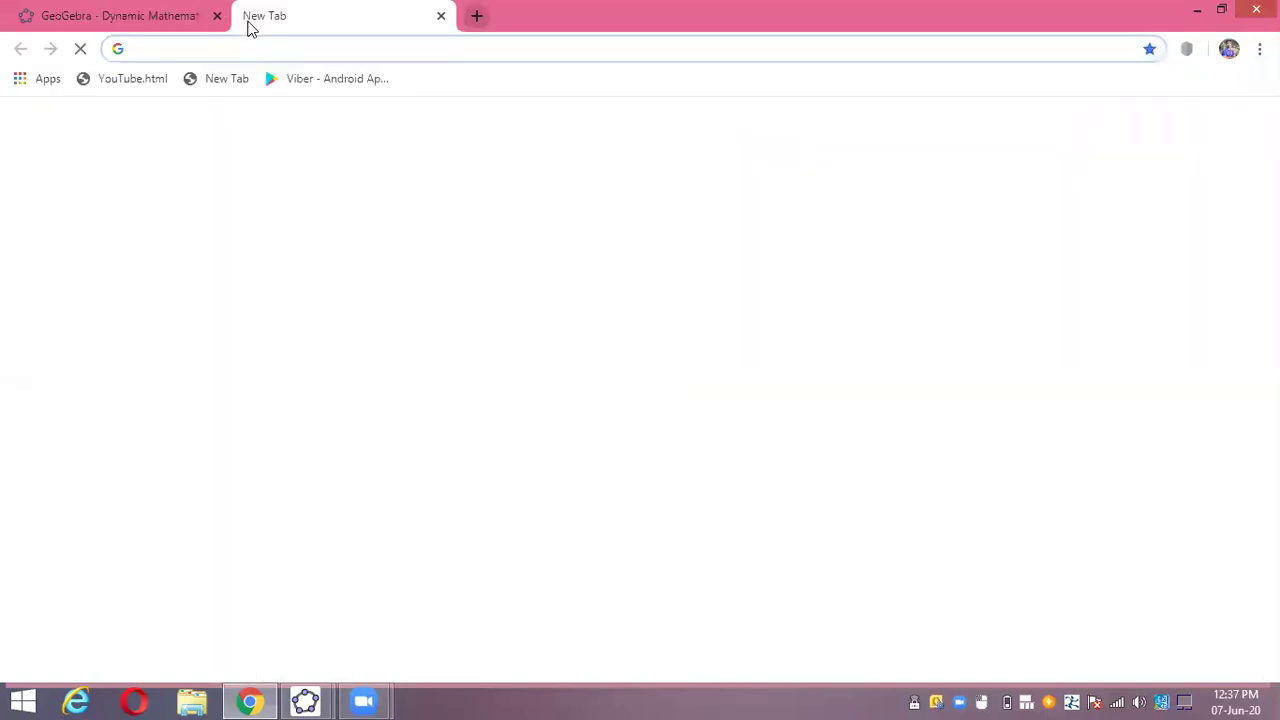
{"action": "right_click", "coordinate": [315, 22]}
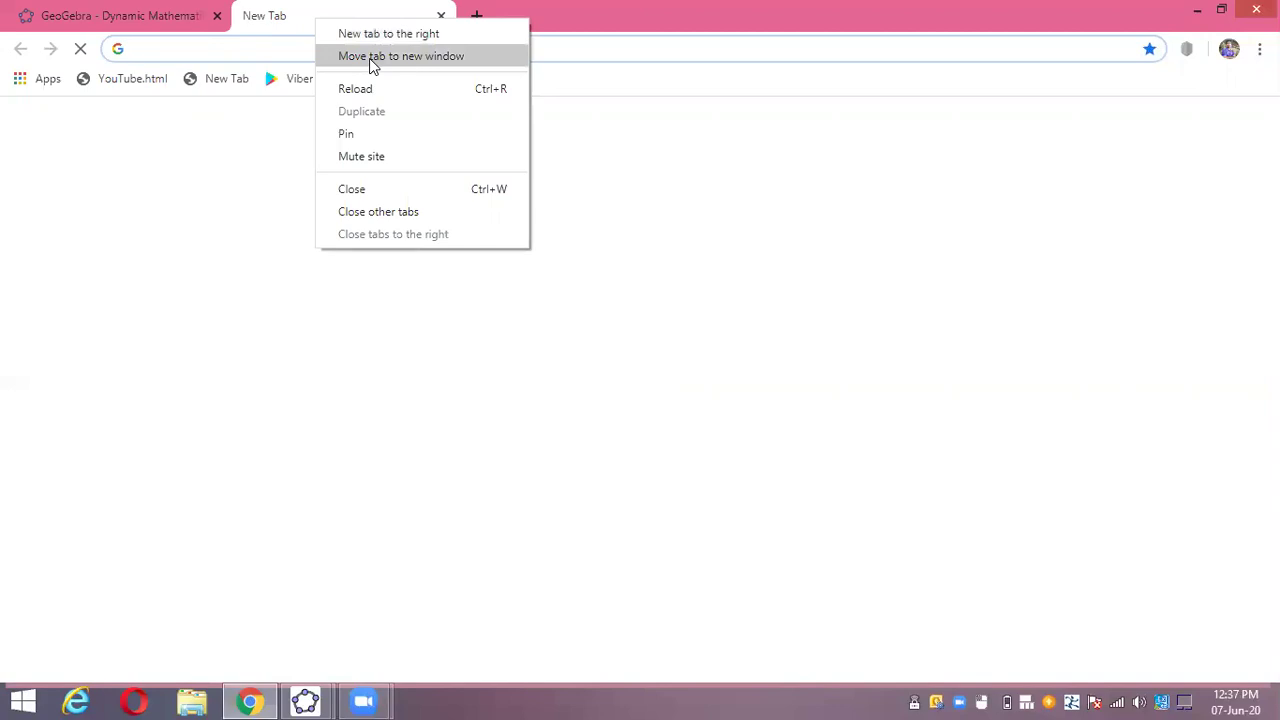
{"action": "left_click", "coordinate": [372, 62]}
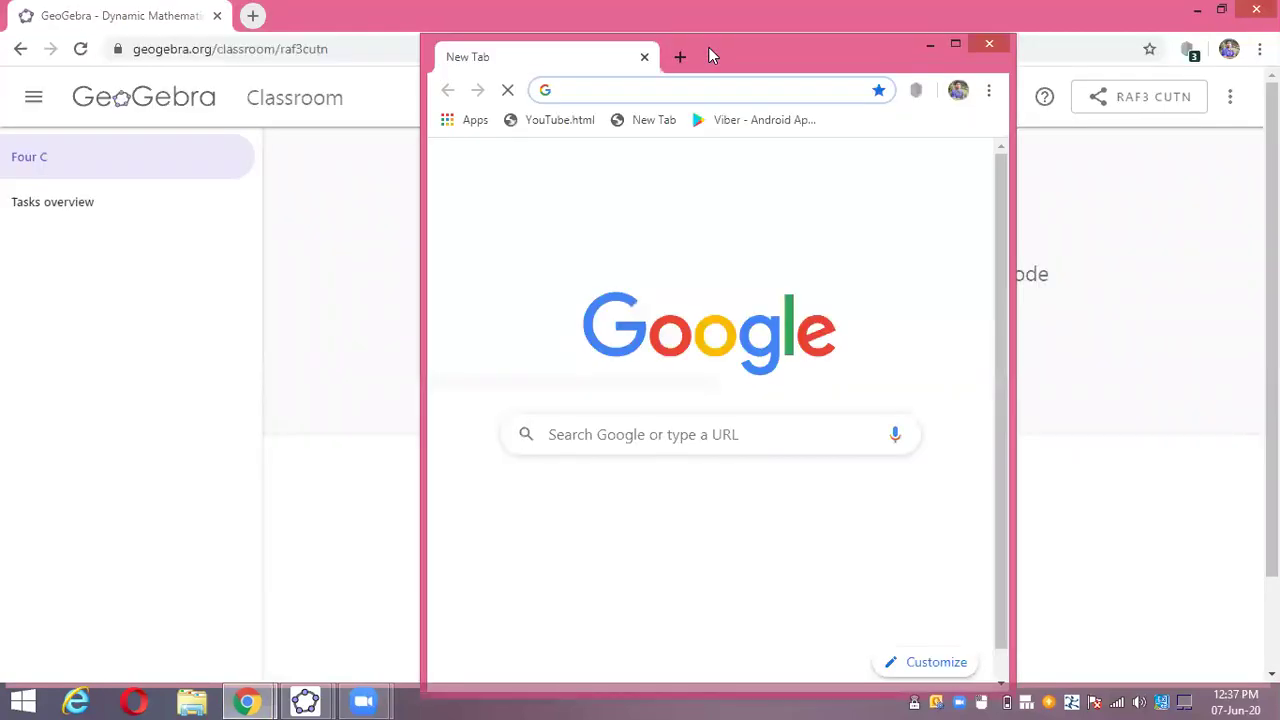
{"action": "key", "text": "super+Right"}
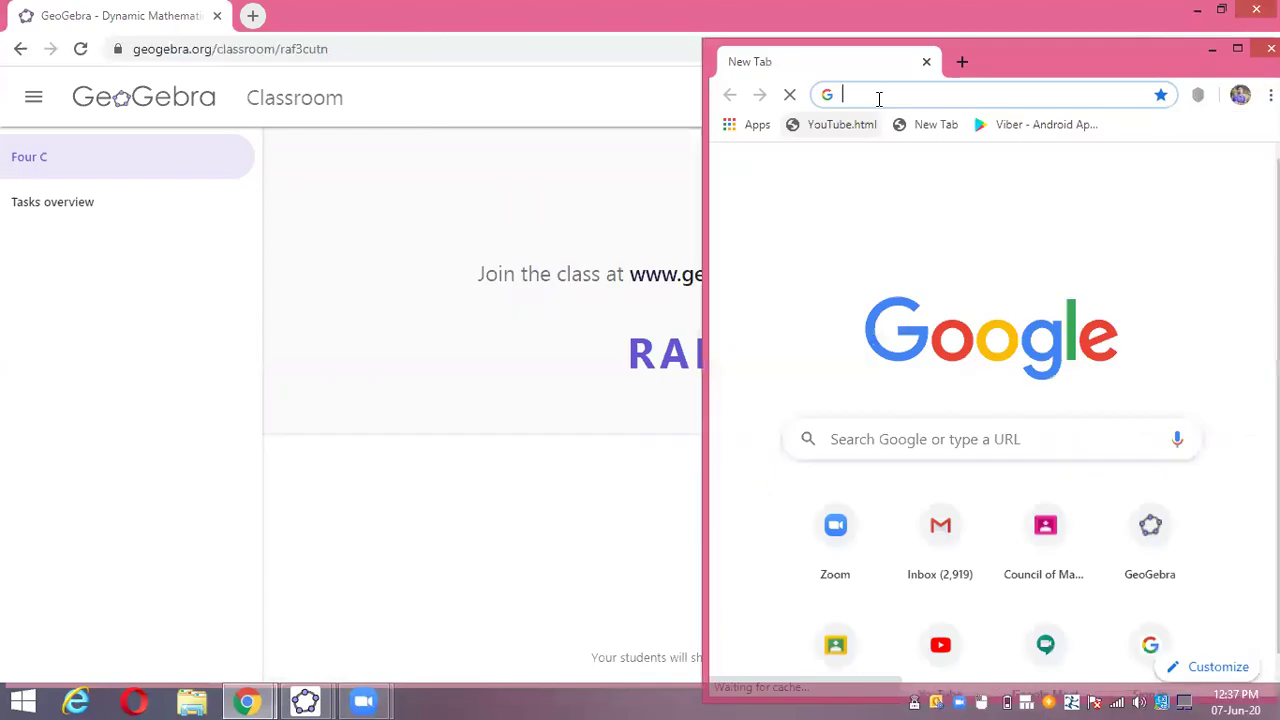
- Rerun the 'geogebra resources' search there and restore the Four C class window to smaller size
{"action": "left_click", "coordinate": [879, 96]}
{"action": "left_click", "coordinate": [898, 137]}
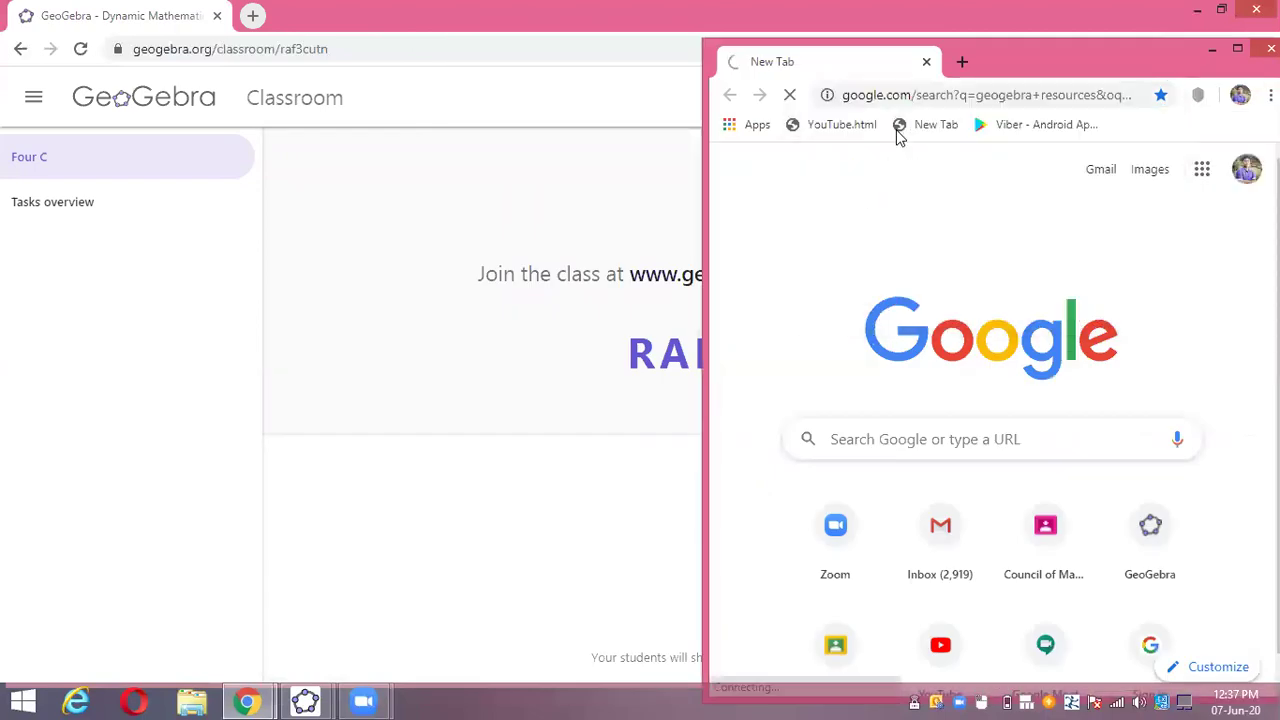
{"action": "left_click", "coordinate": [478, 11]}
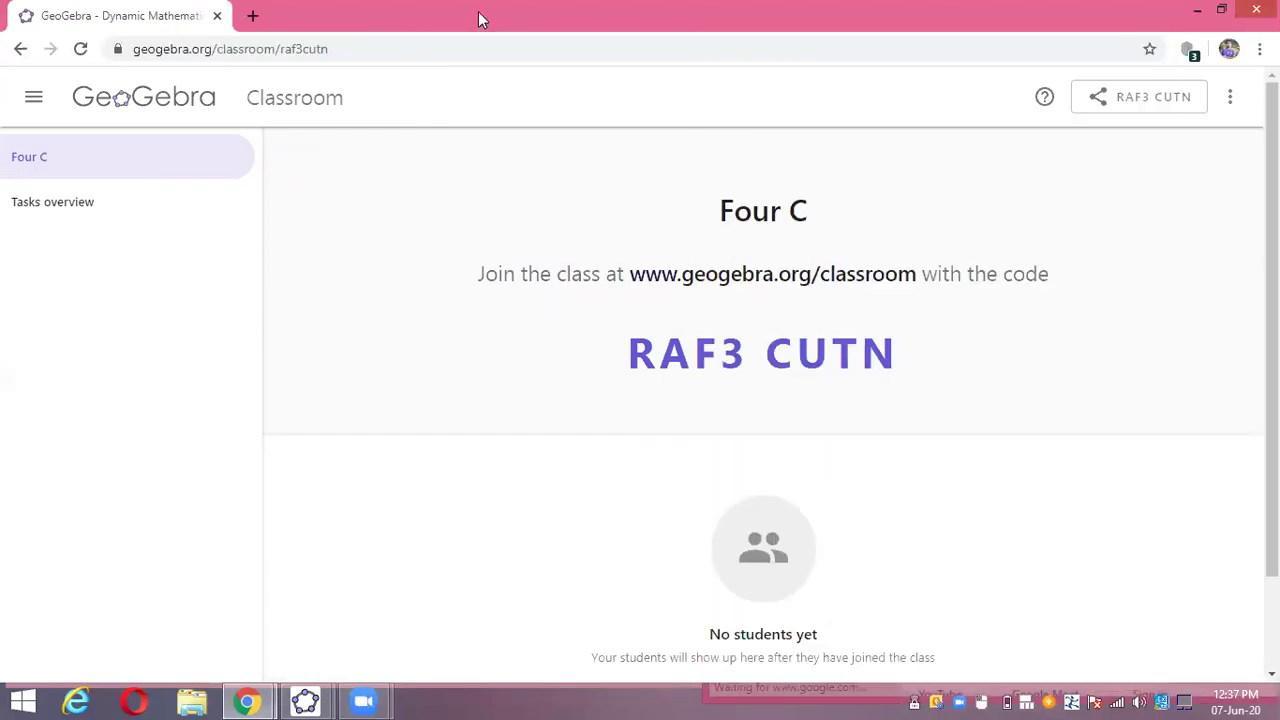
{"action": "double_click", "coordinate": [480, 9]}
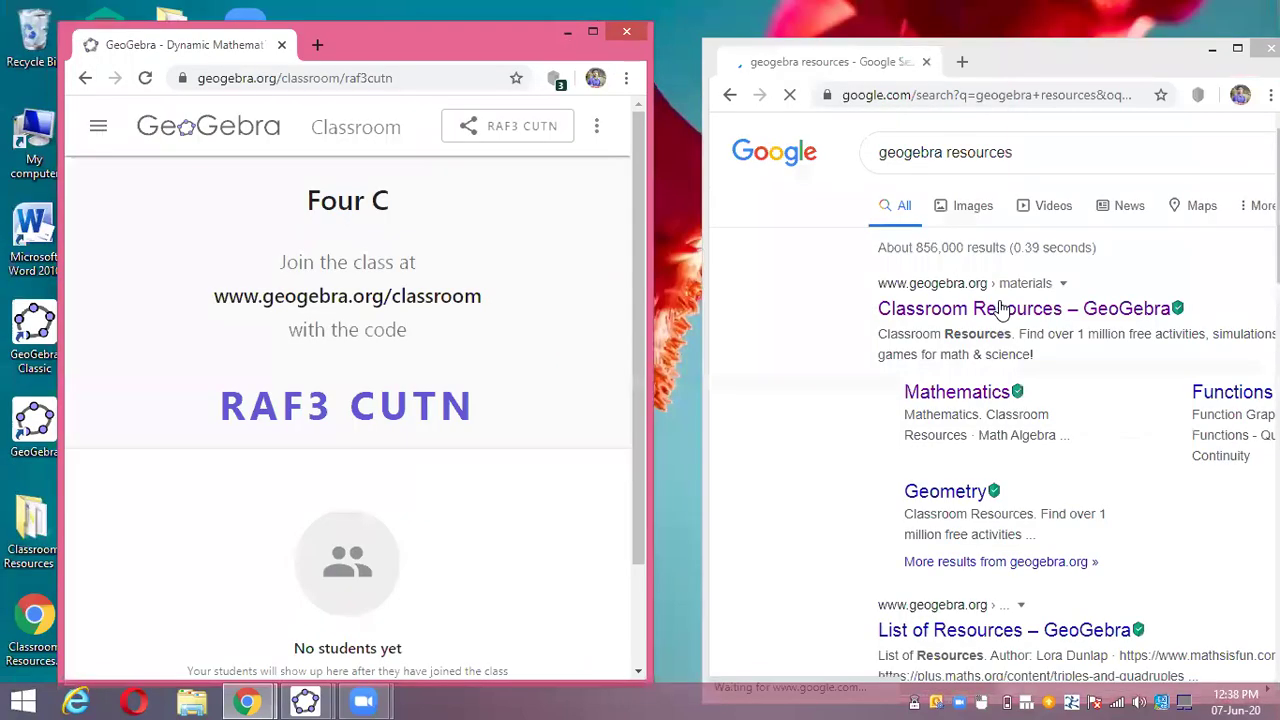
- Open GeoGebra Classroom Resources in the right window and go to the Classroom join page
{"action": "left_click", "coordinate": [1003, 312]}
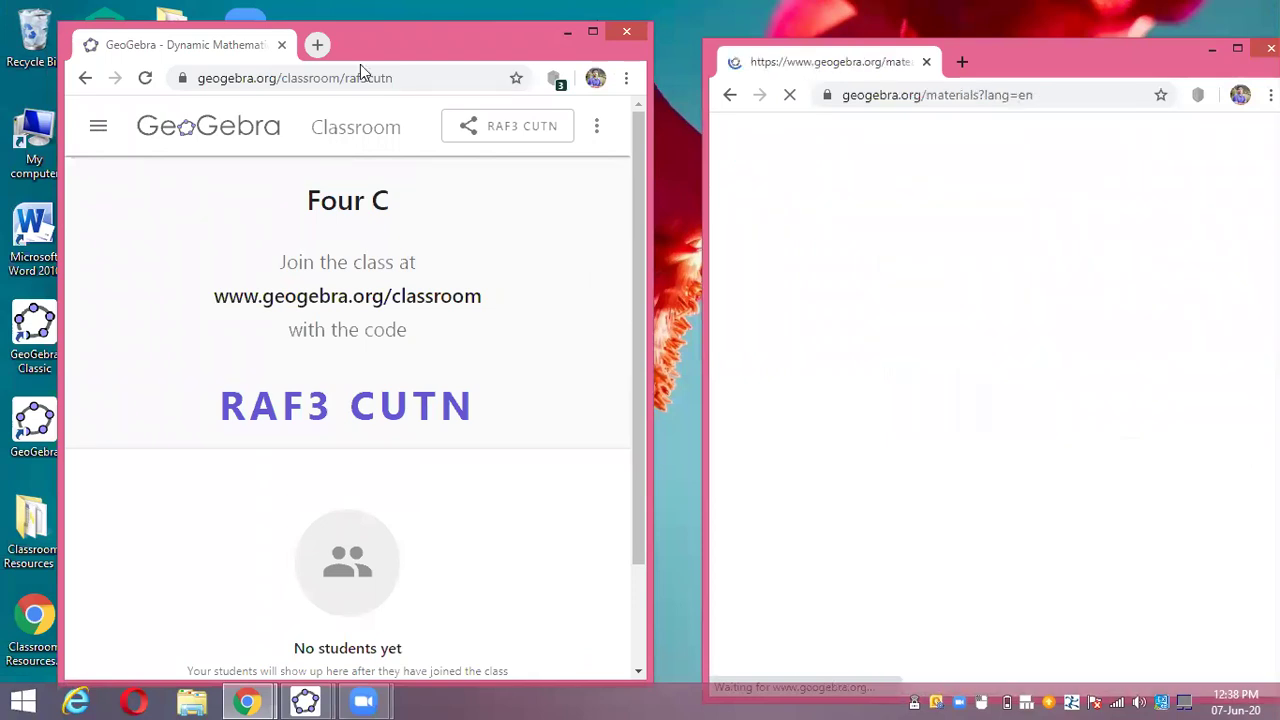
{"action": "left_click_drag", "start_coordinate": [320, 45], "coordinate": [268, 37]}
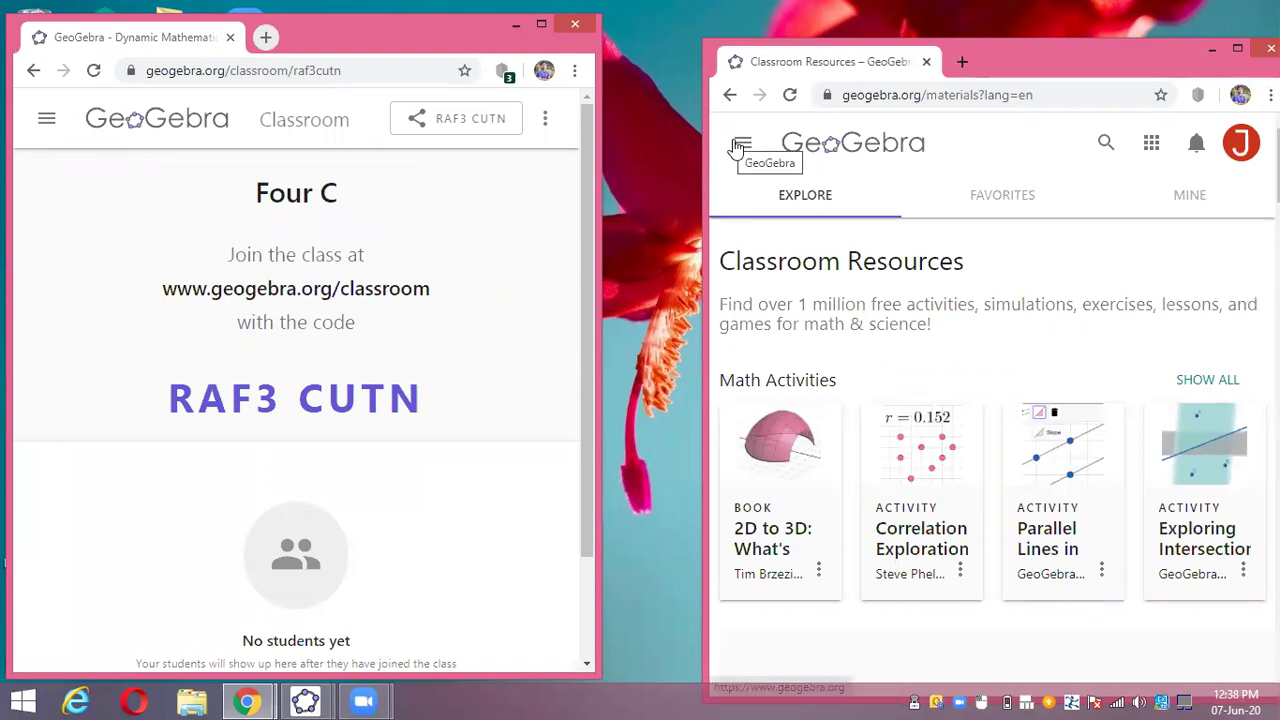
{"action": "left_click", "coordinate": [740, 144]}
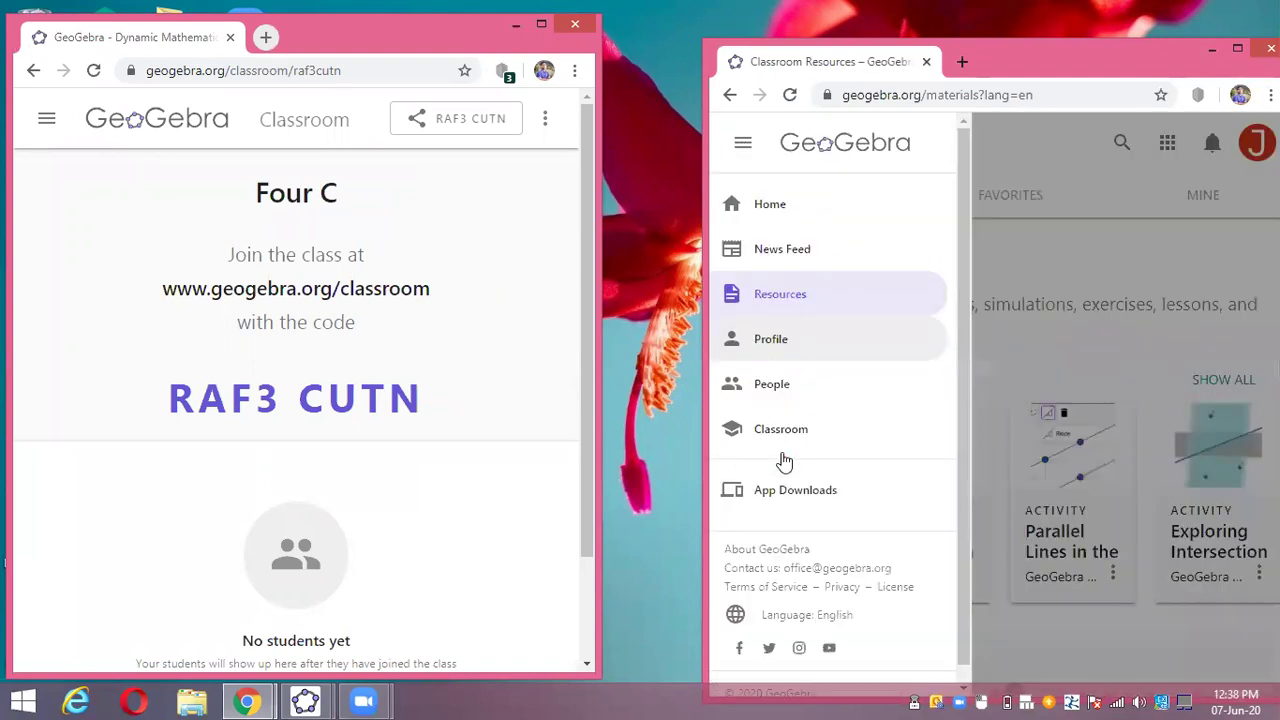
{"action": "left_click", "coordinate": [786, 437]}
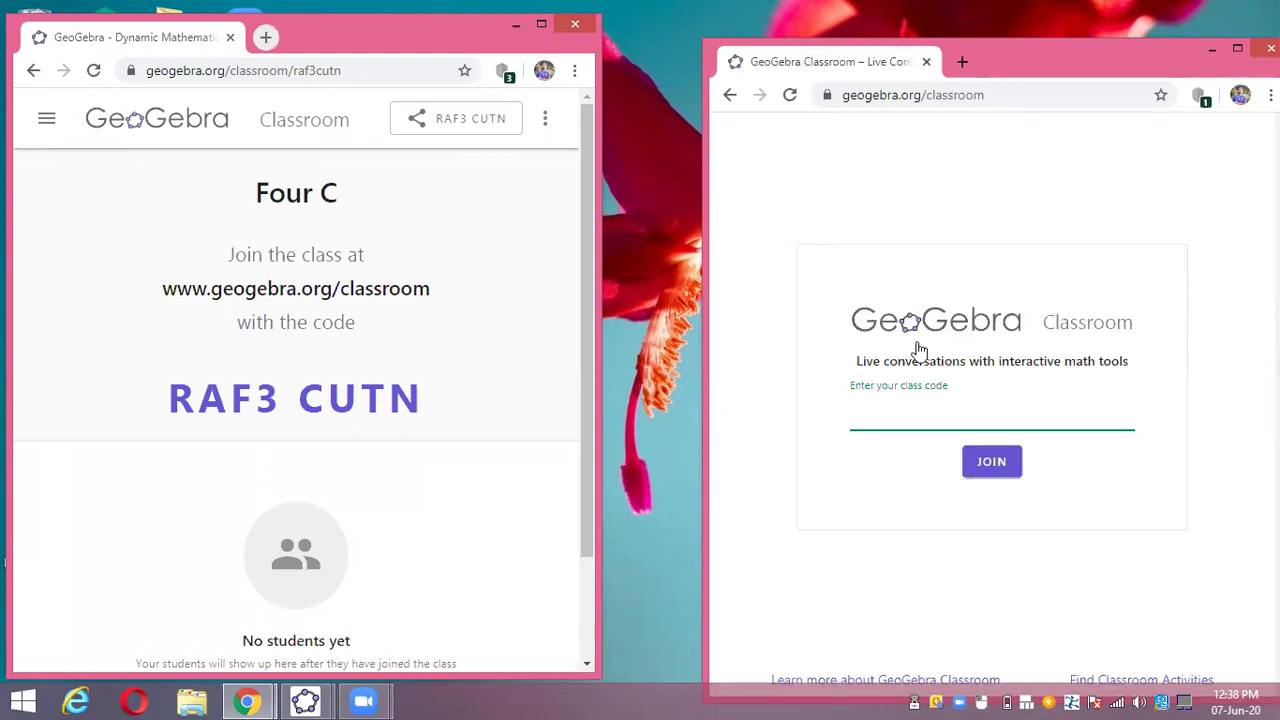
- Enter the Four C class code, join the class, and reposition the window
{"action": "left_click", "coordinate": [894, 410]}
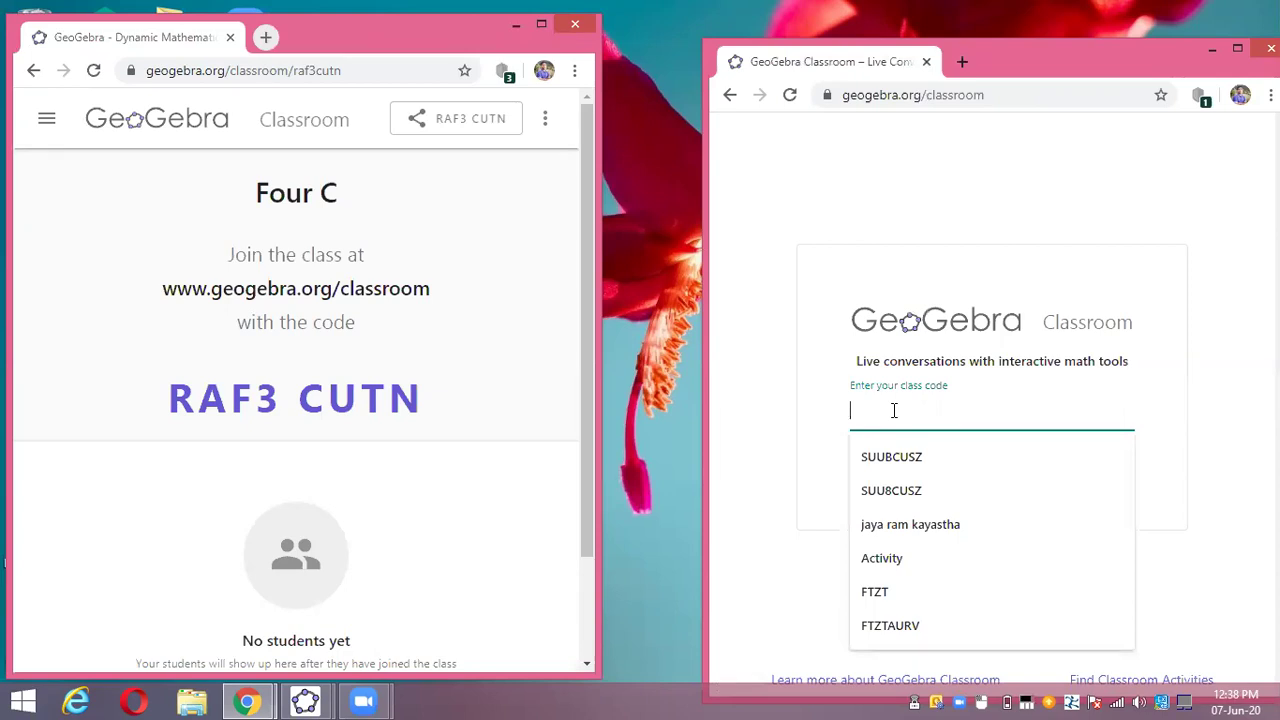
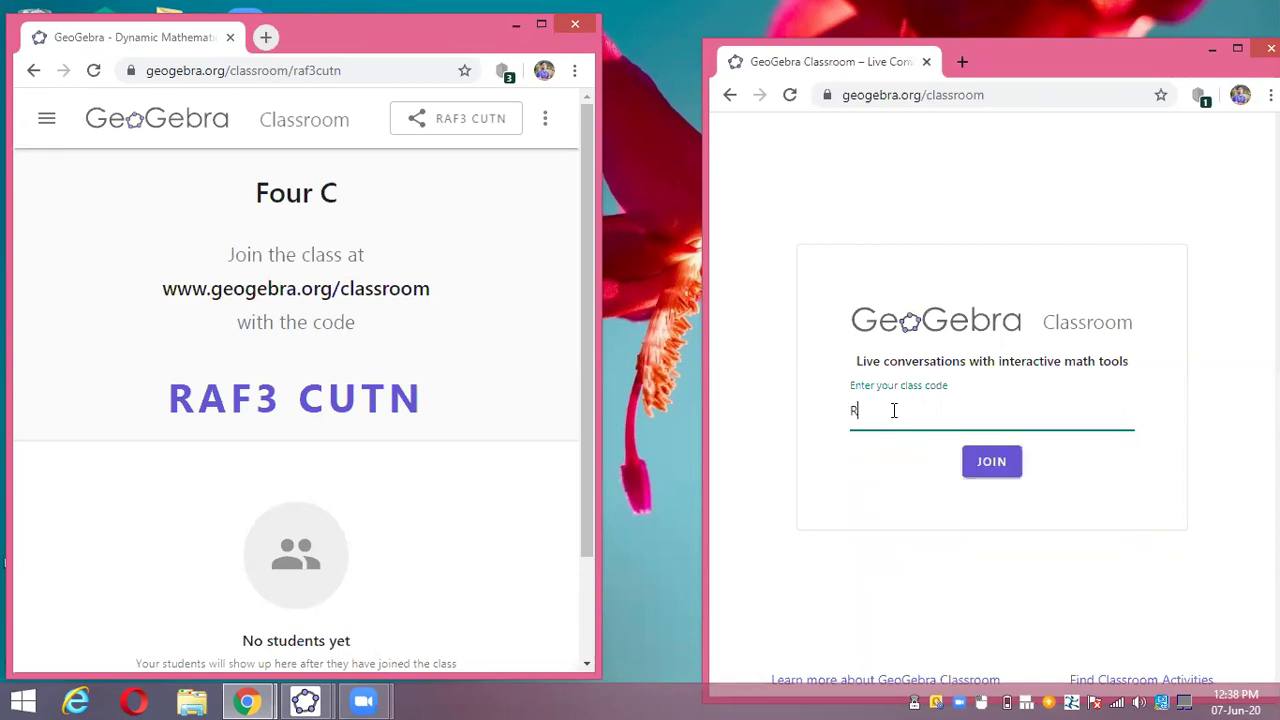
{"action": "left_click", "coordinate": [993, 461]}
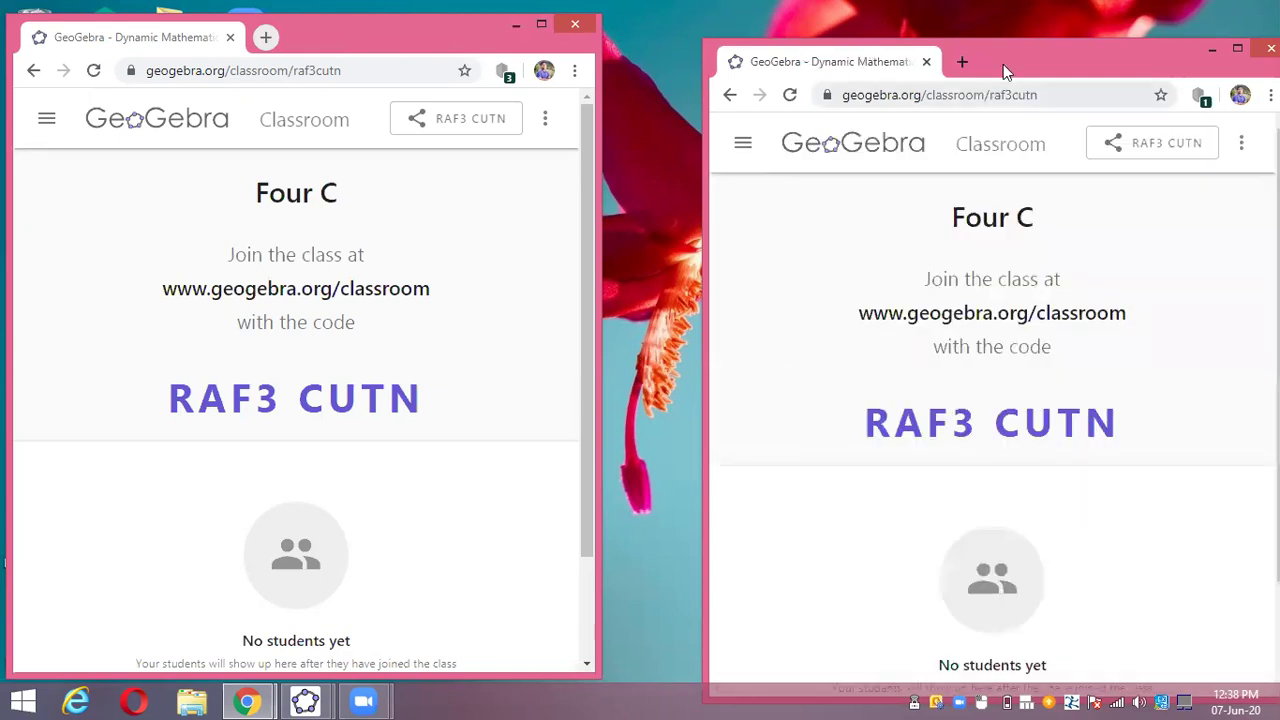
{"action": "left_click_drag", "start_coordinate": [980, 44], "coordinate": [906, 10]}
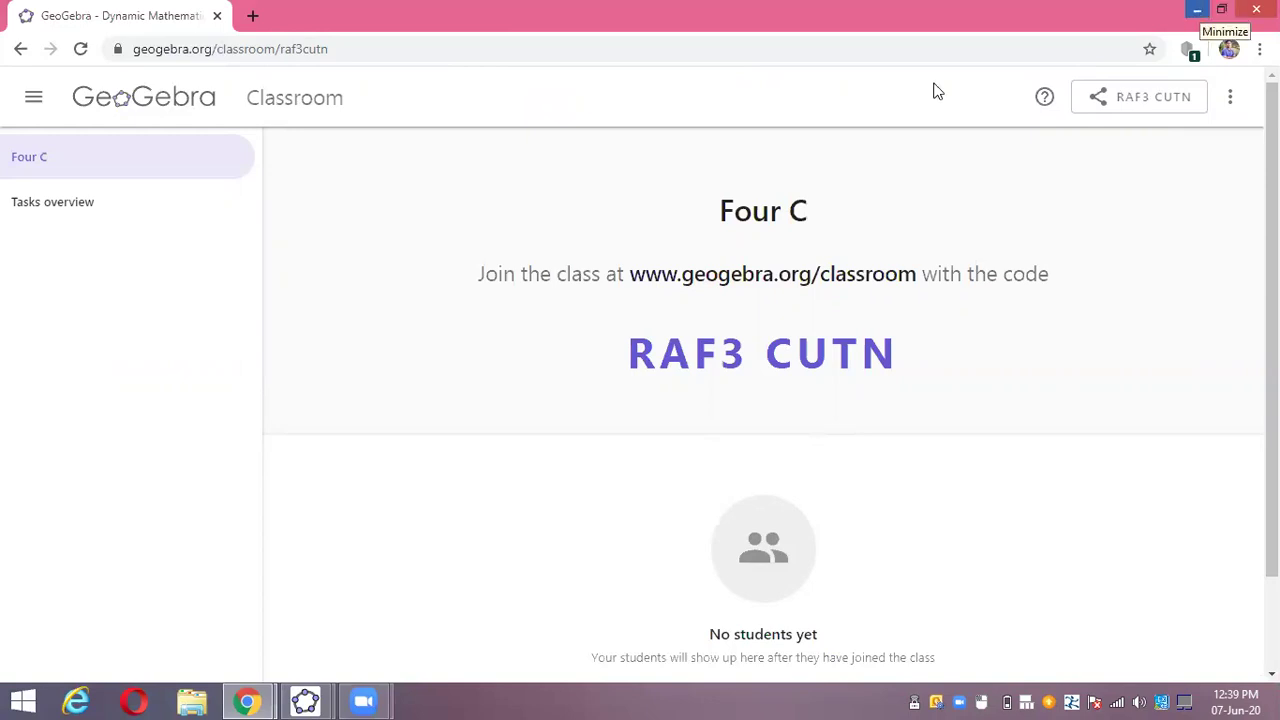
- Restore the class window and go to the Four C class's Tasks overview
{"action": "key", "text": "super+Down"}
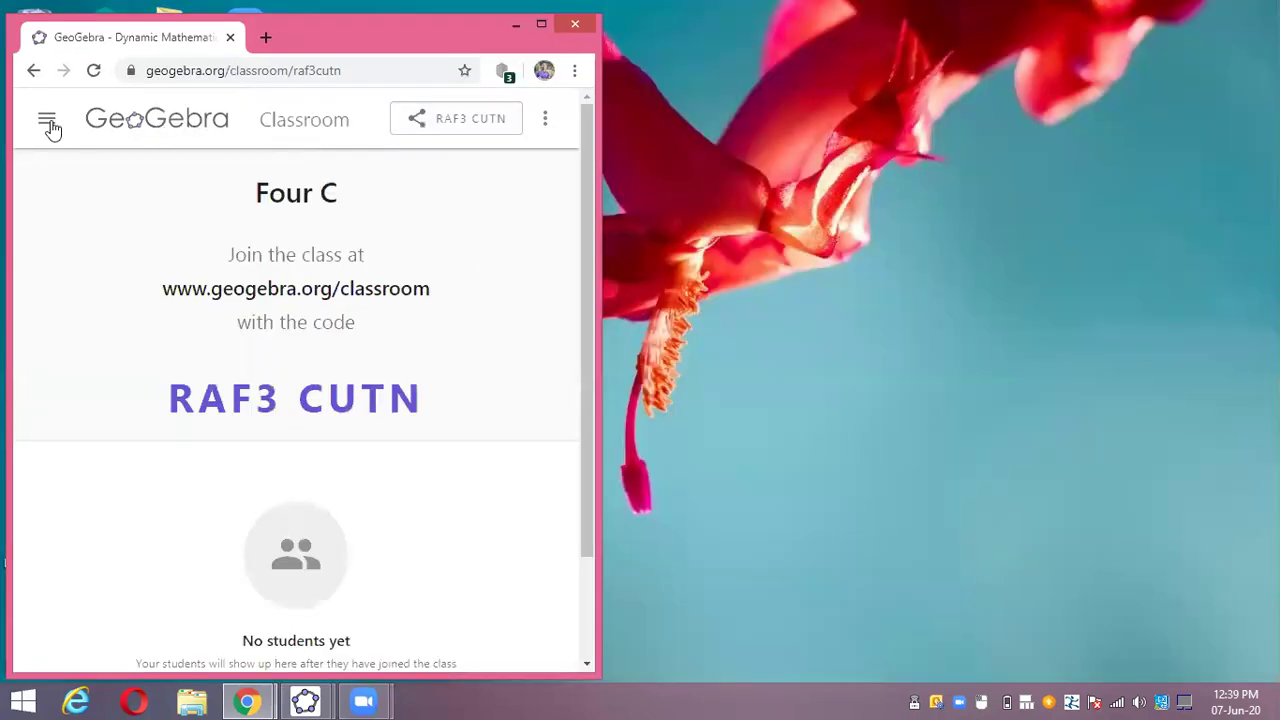
{"action": "left_click", "coordinate": [50, 122]}
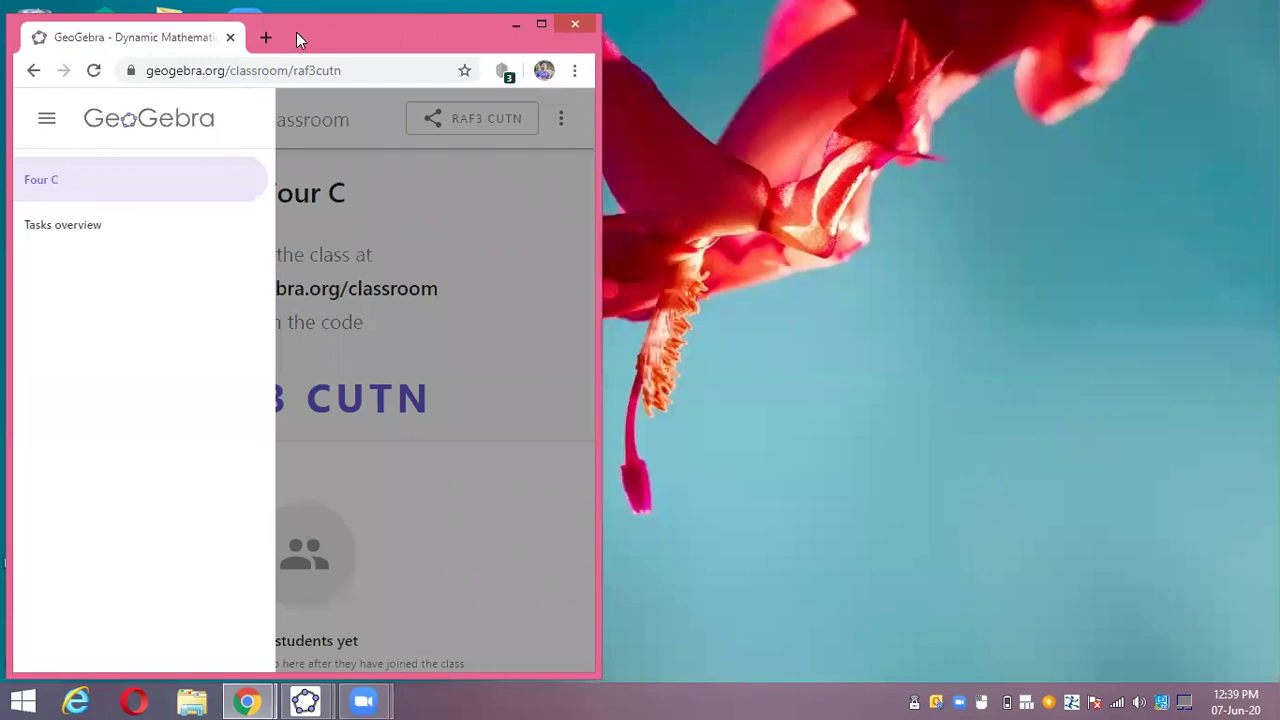
{"action": "left_click", "coordinate": [90, 221]}
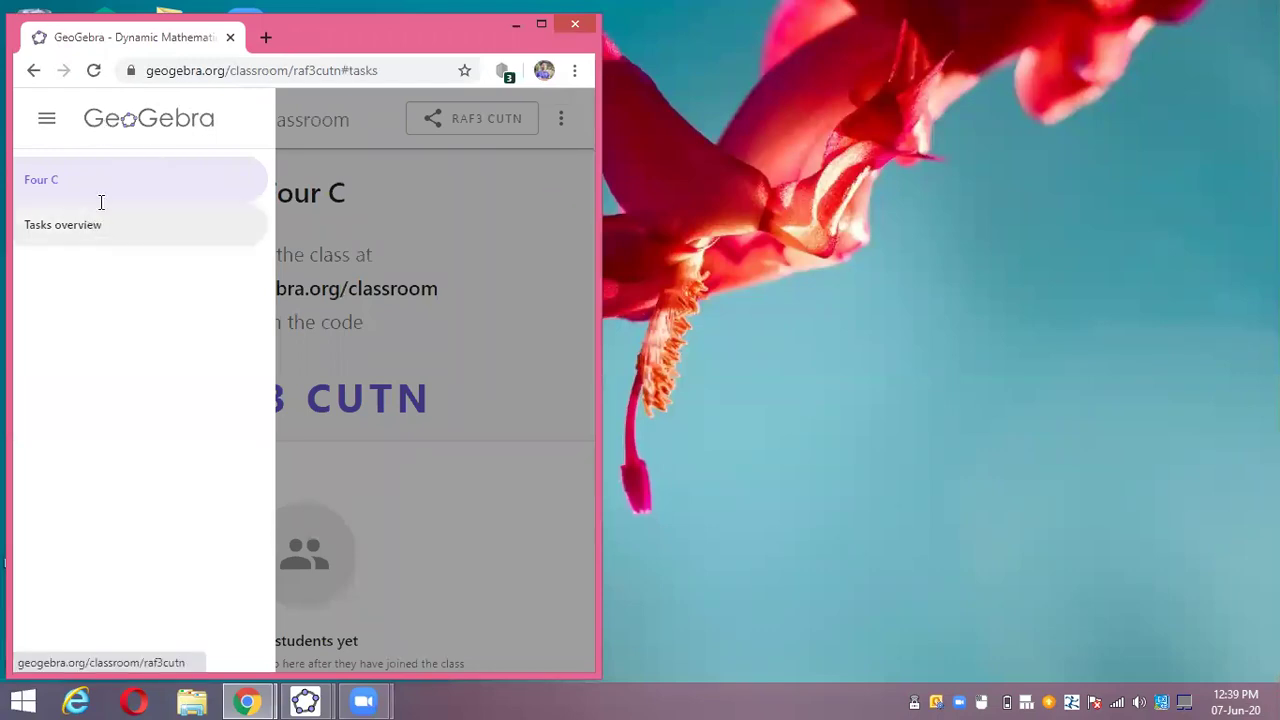
- Maximize the class window, toggle its sidebar, check the extra options menu, and open a new tab
{"action": "left_click_drag", "start_coordinate": [365, 48], "coordinate": [587, 50]}
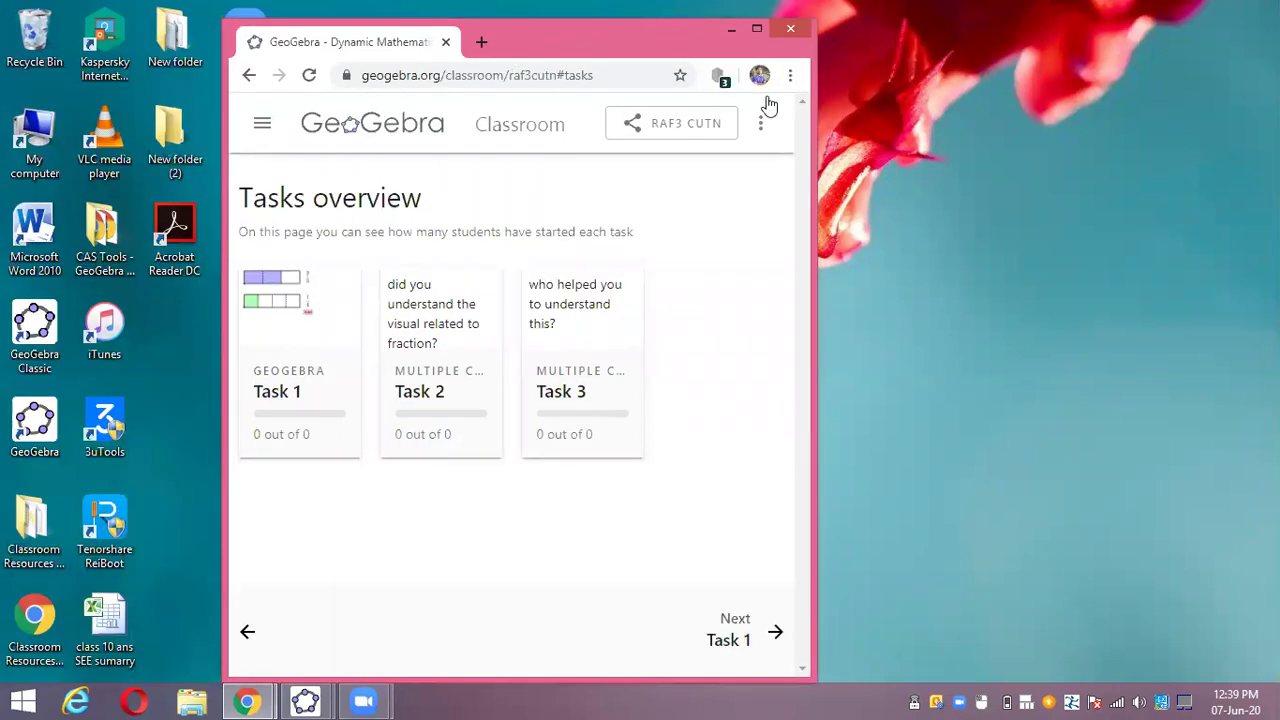
{"action": "key", "text": "super+Up"}
{"action": "left_click", "coordinate": [34, 98]}
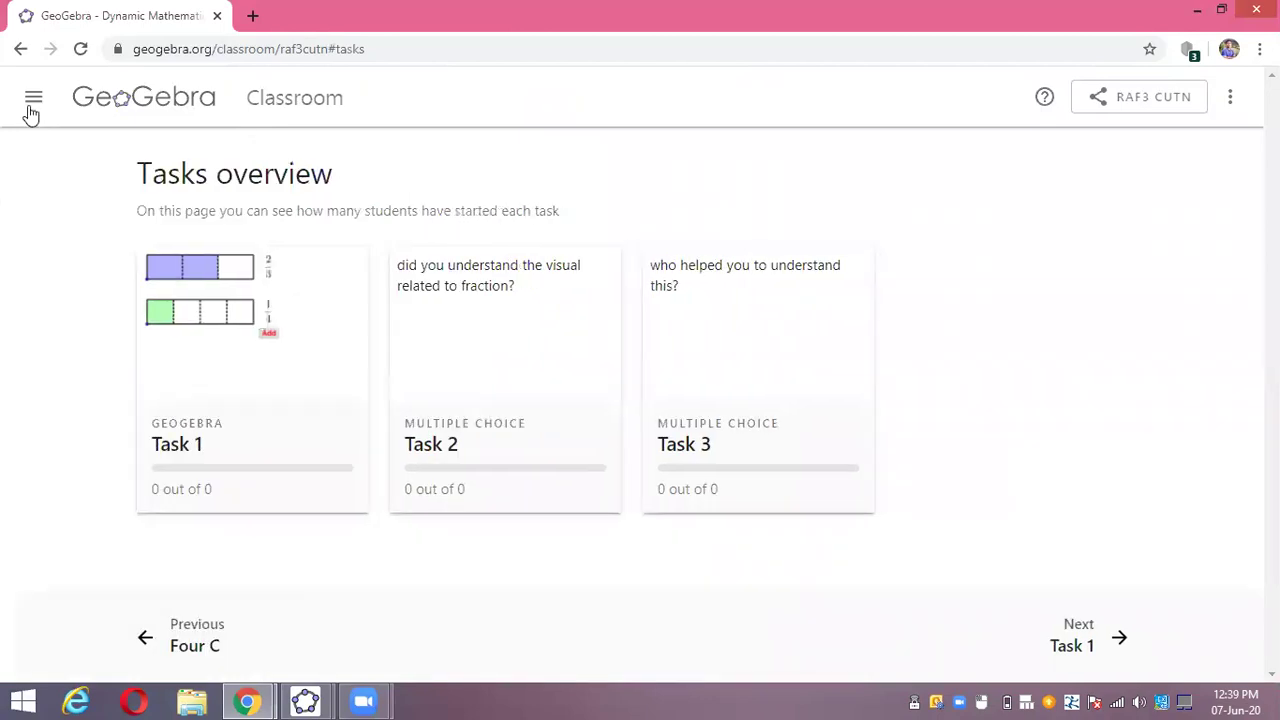
{"action": "left_click", "coordinate": [33, 98]}
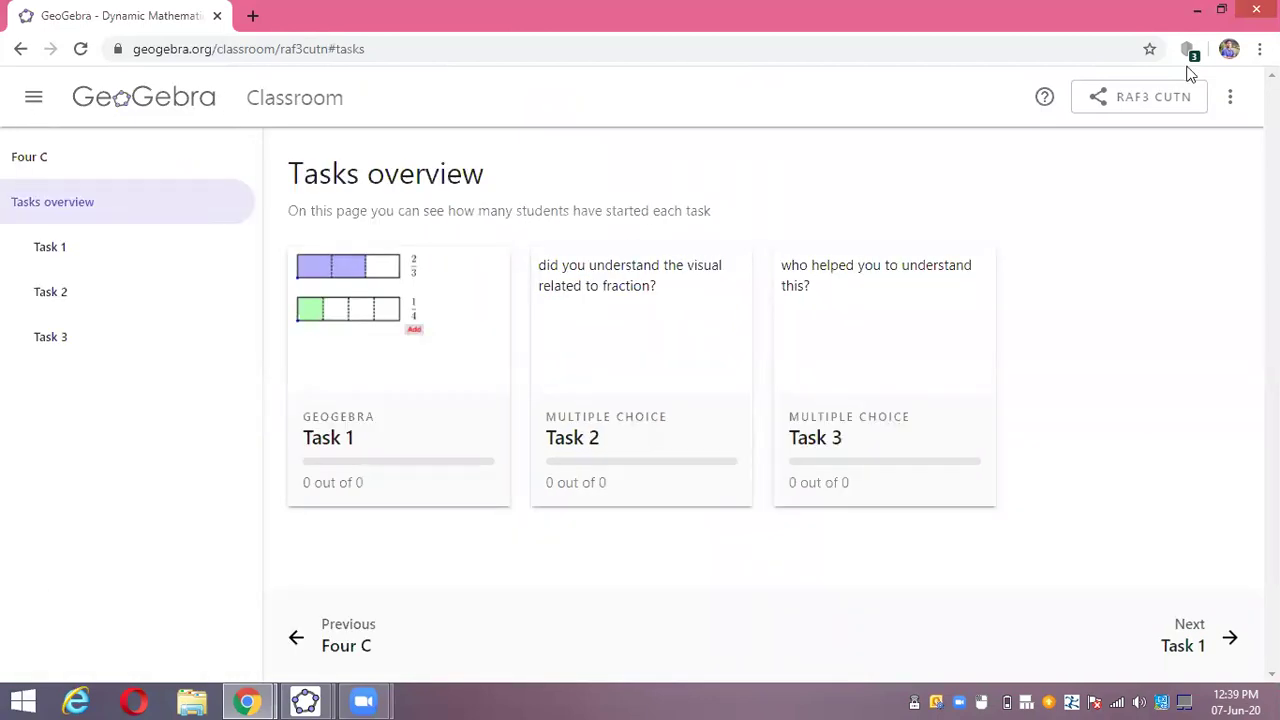
{"action": "left_click", "coordinate": [1230, 100]}
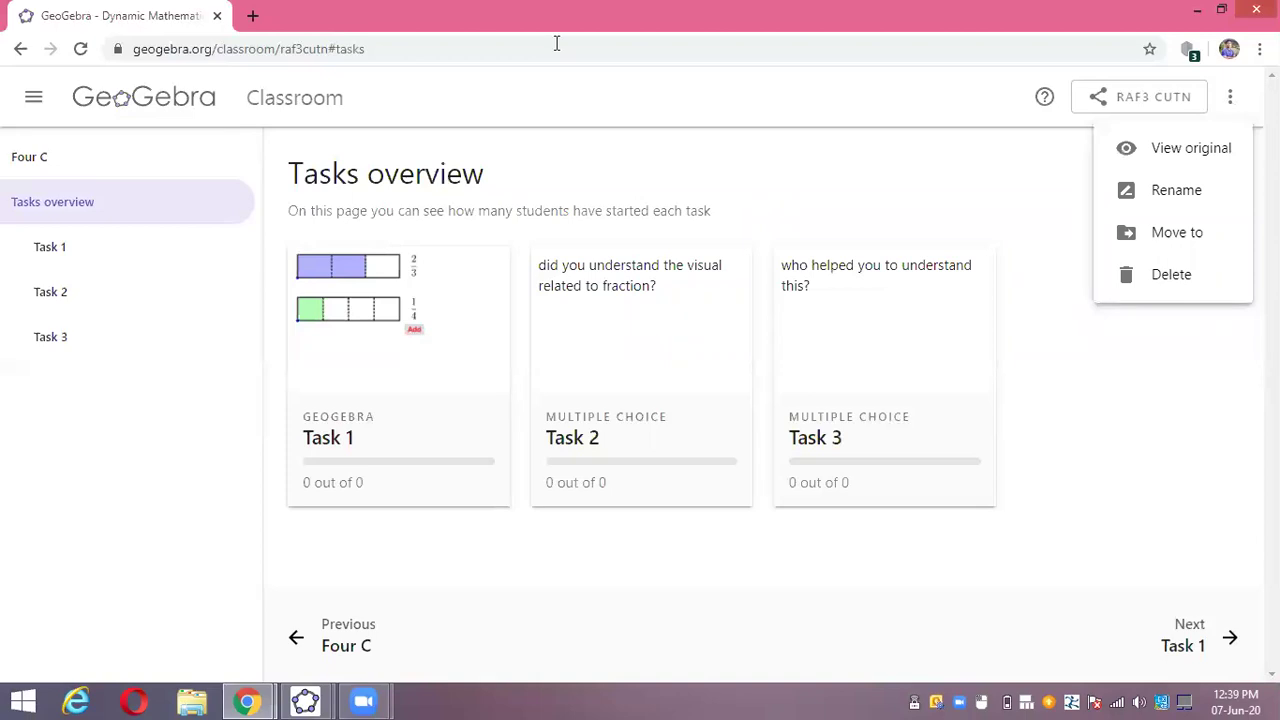
{"action": "left_click", "coordinate": [254, 18]}
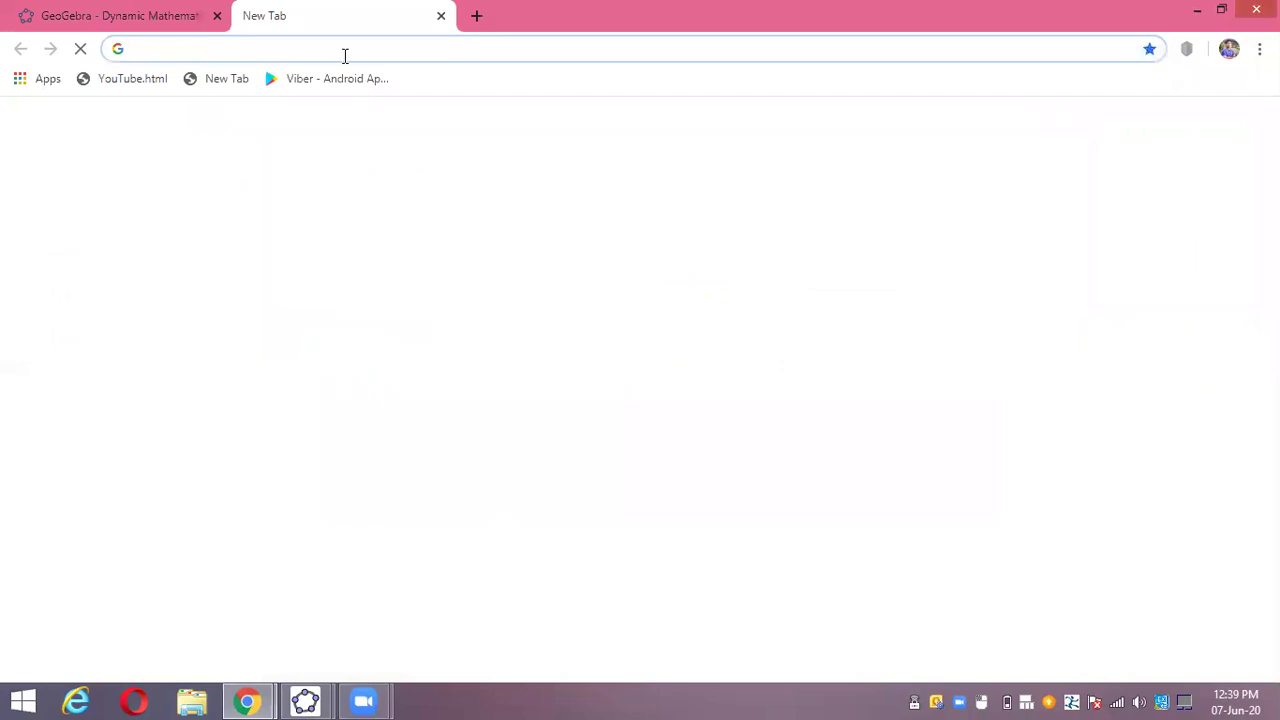
- Load geogebra.org in the new tab from the address bar
{"action": "left_click", "coordinate": [344, 56]}
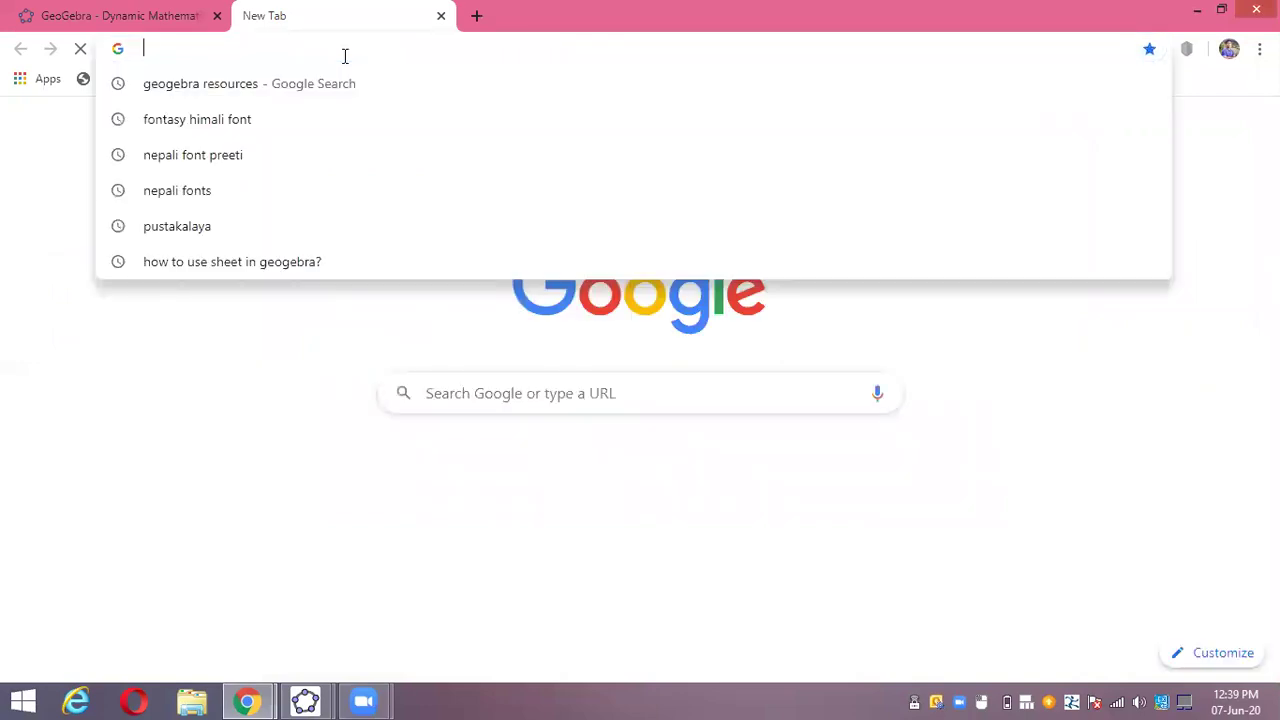
{"action": "type", "text": "GO"}
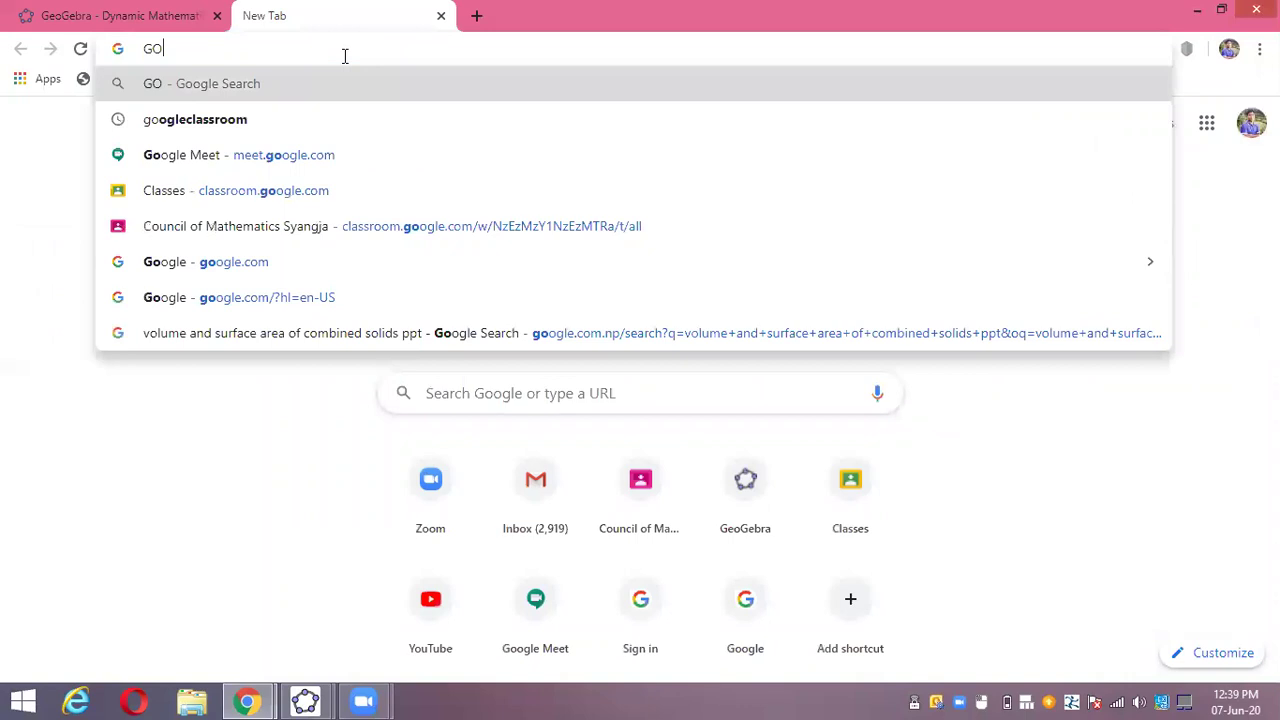
{"action": "key", "text": "BackSpace"}
{"action": "type", "text": "EO"}
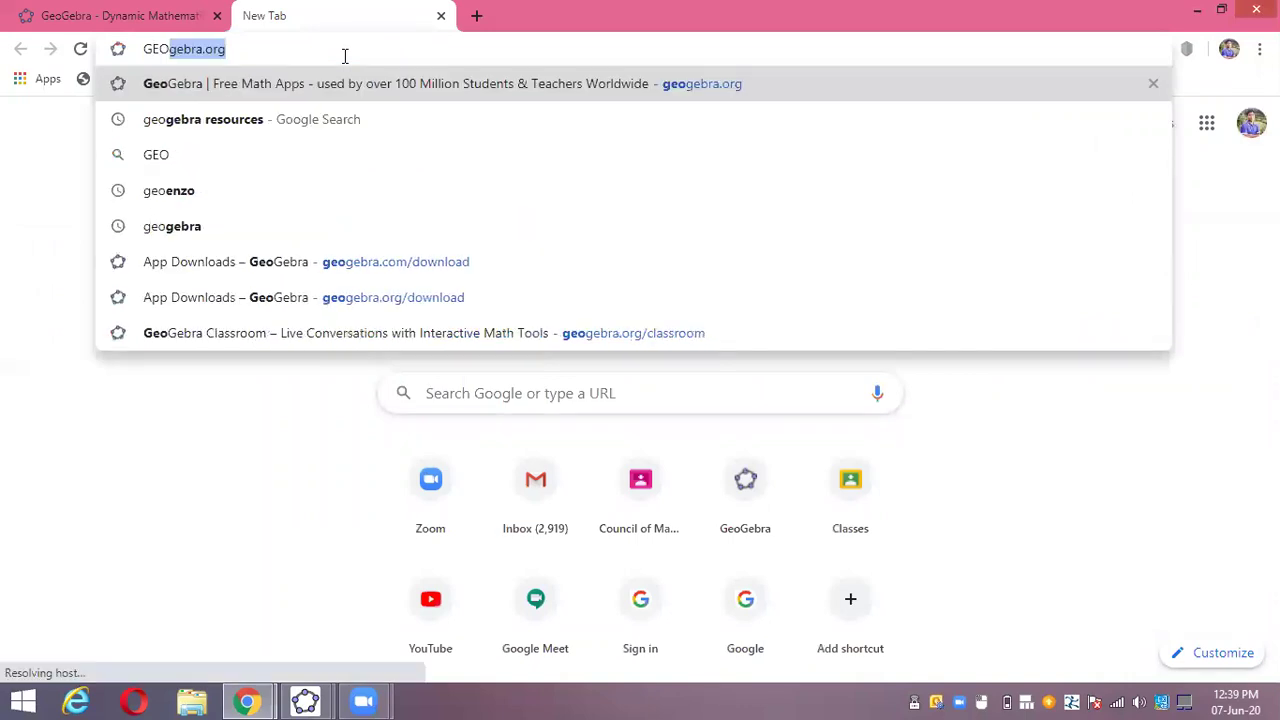
{"action": "key", "text": "Right"}
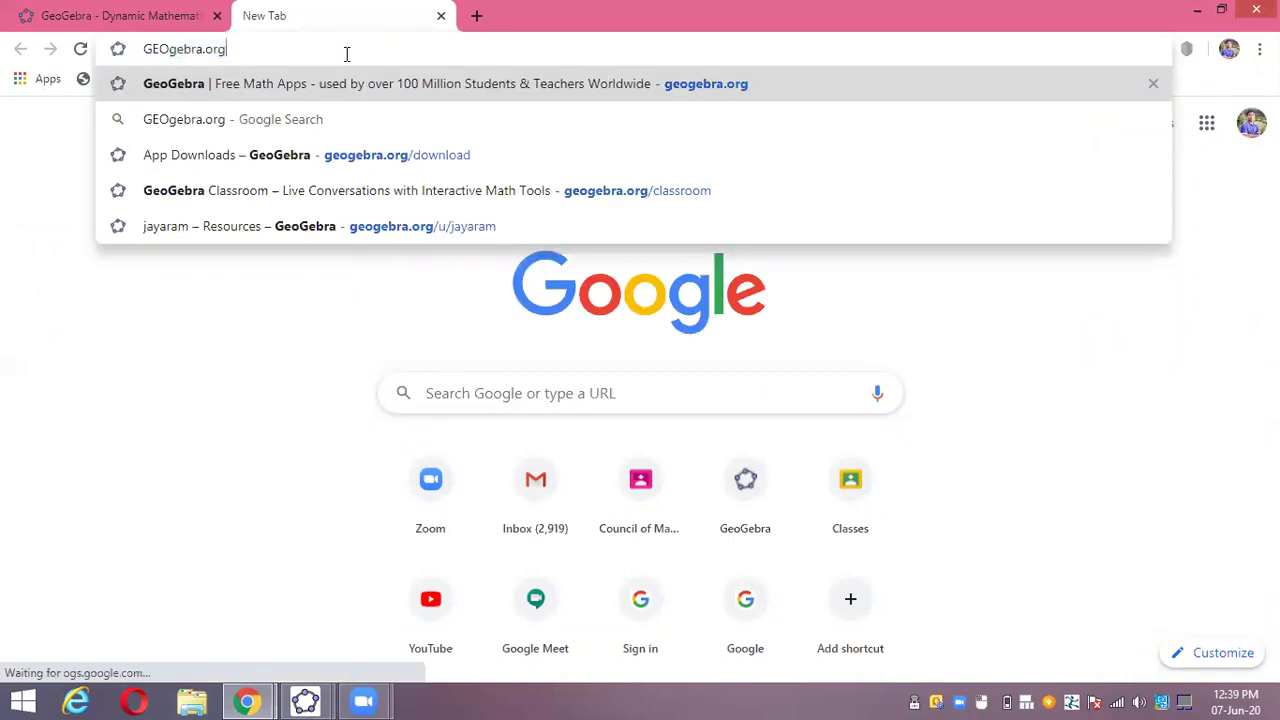
{"action": "key", "text": "Return"}
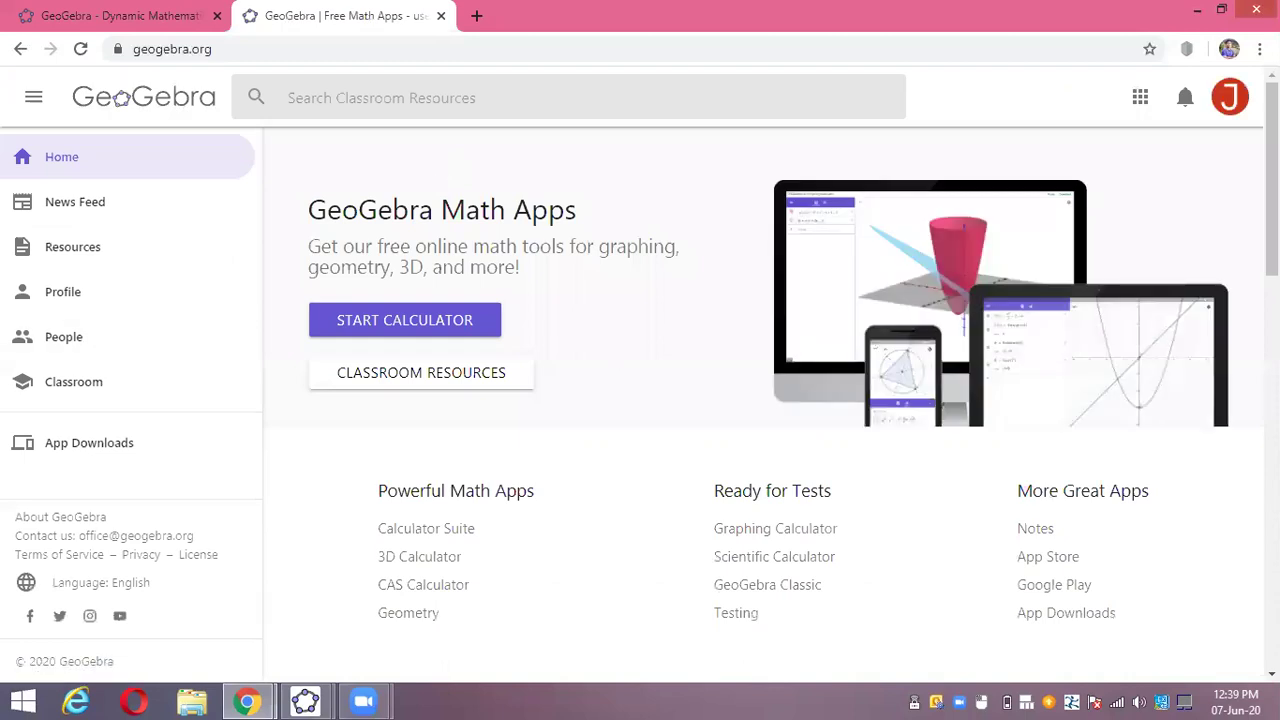
- Open the account's profile and scroll to its Resources, listing Four C and Fraction Addition
{"action": "left_click", "coordinate": [101, 289]}
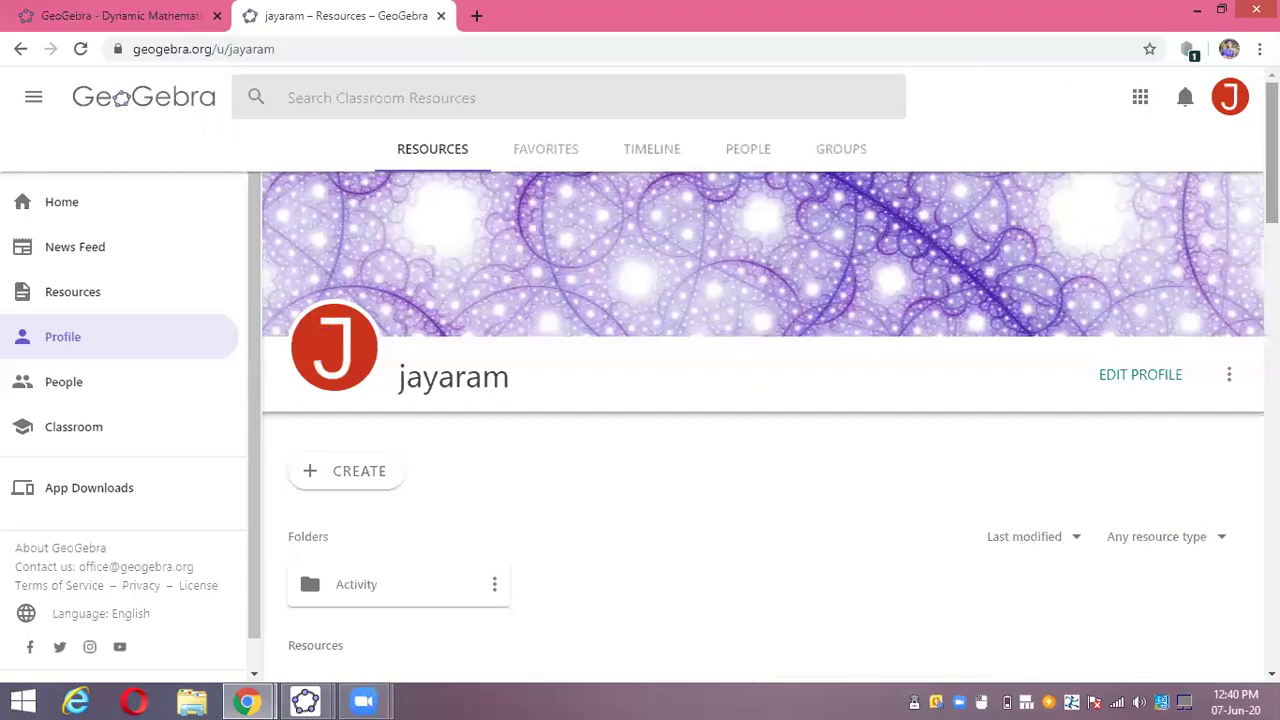
{"action": "scroll", "coordinate": [765, 420], "scroll_direction": "down", "scroll_amount": 5}
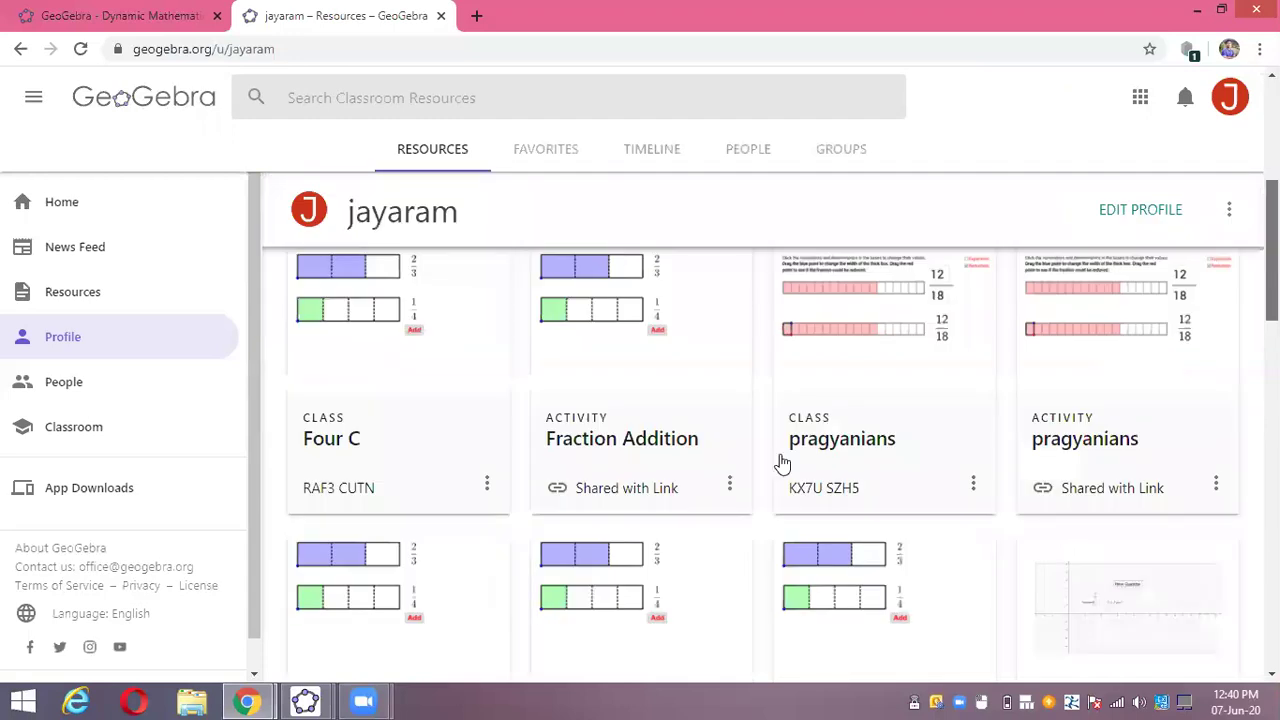
{"action": "scroll", "coordinate": [780, 457], "scroll_direction": "up", "scroll_amount": 1}
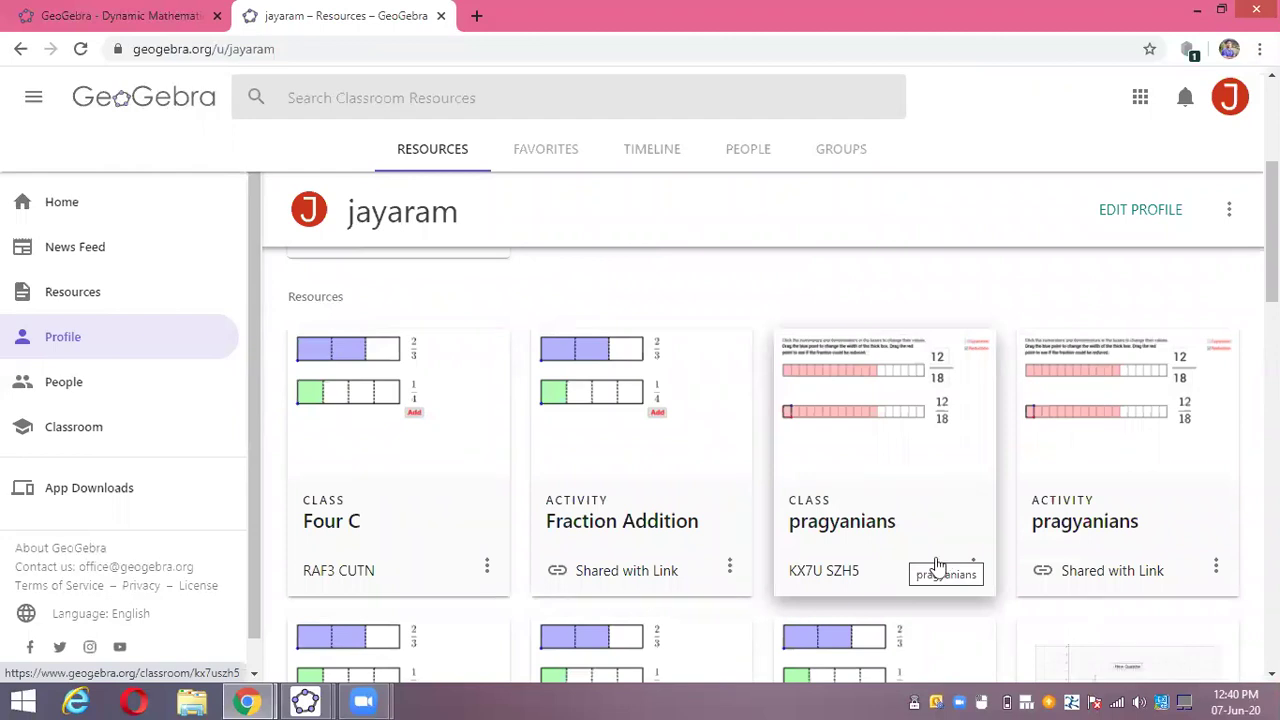
- Open the pragyanians class's Tasks overview (Task 1: 12 of 12, Tasks 2–3: 10), then Task 1
{"action": "left_click", "coordinate": [903, 513]}
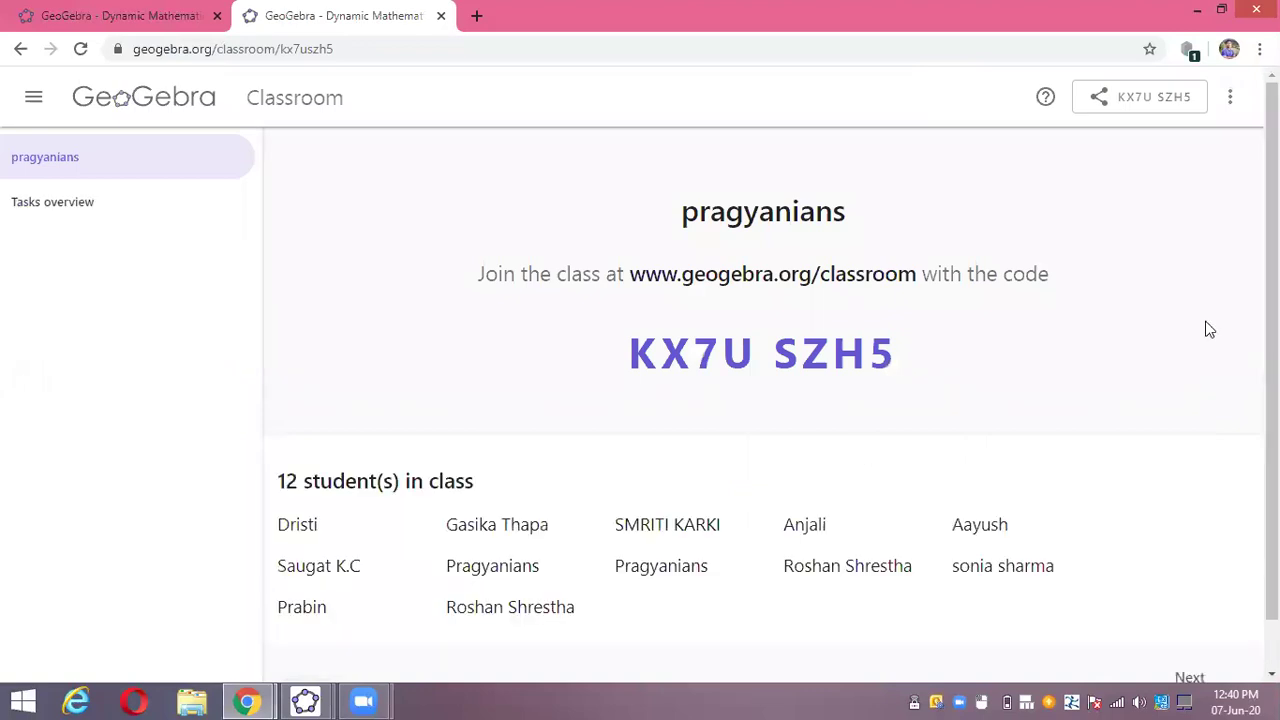
{"action": "scroll", "coordinate": [1211, 438], "scroll_direction": "down", "scroll_amount": 1}
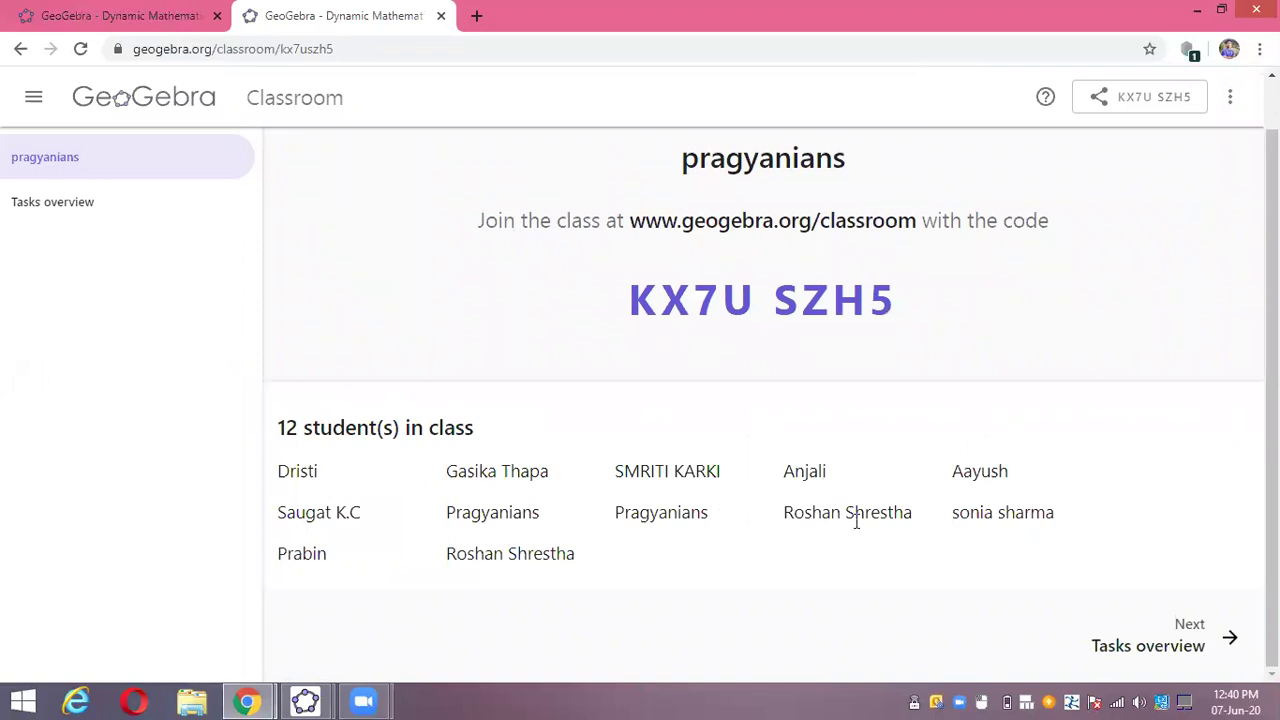
{"action": "left_click", "coordinate": [1145, 651]}
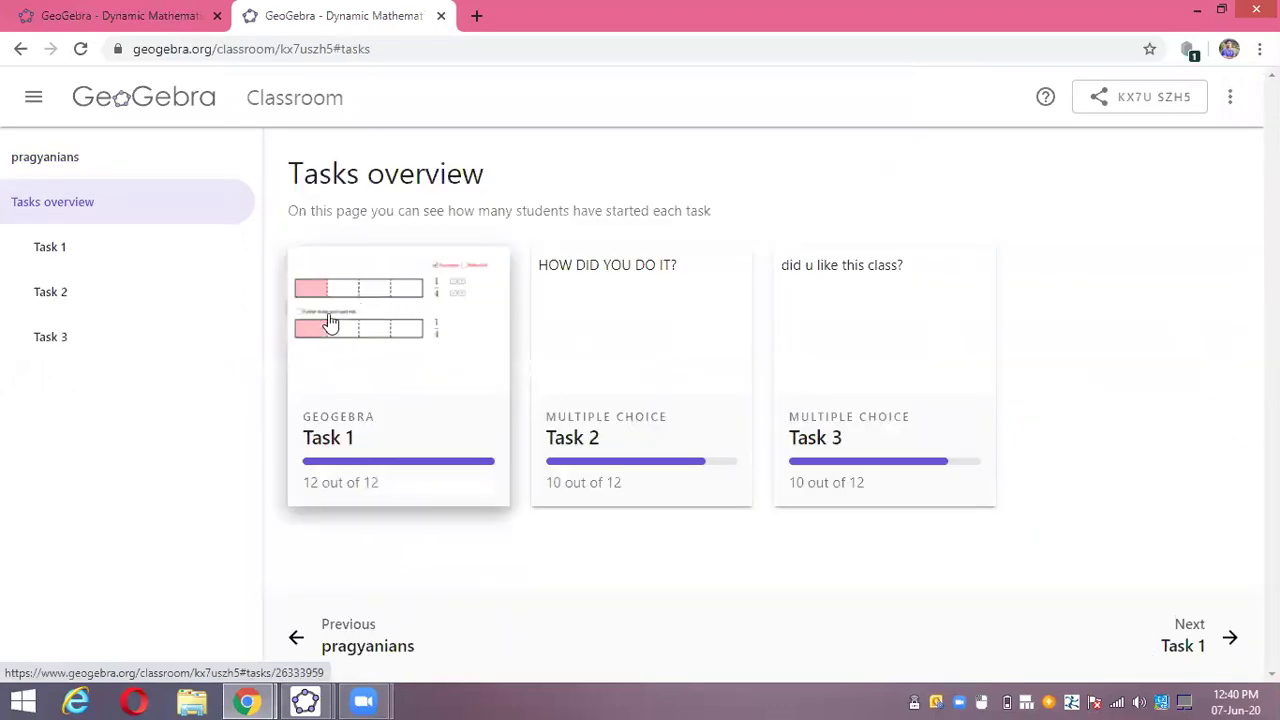
{"action": "left_click", "coordinate": [52, 250]}
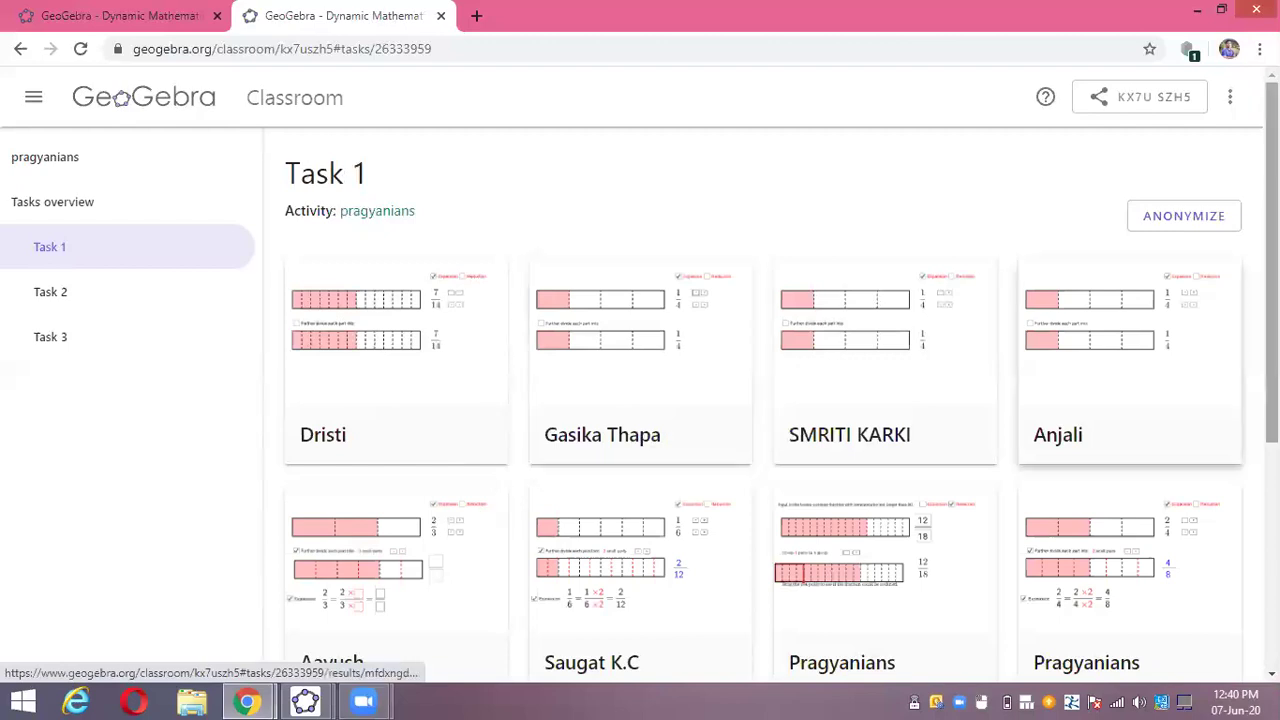
- Scroll through the grid of students' Task 1 fraction-applet responses
{"action": "scroll", "coordinate": [1130, 400], "scroll_direction": "down", "scroll_amount": 3}
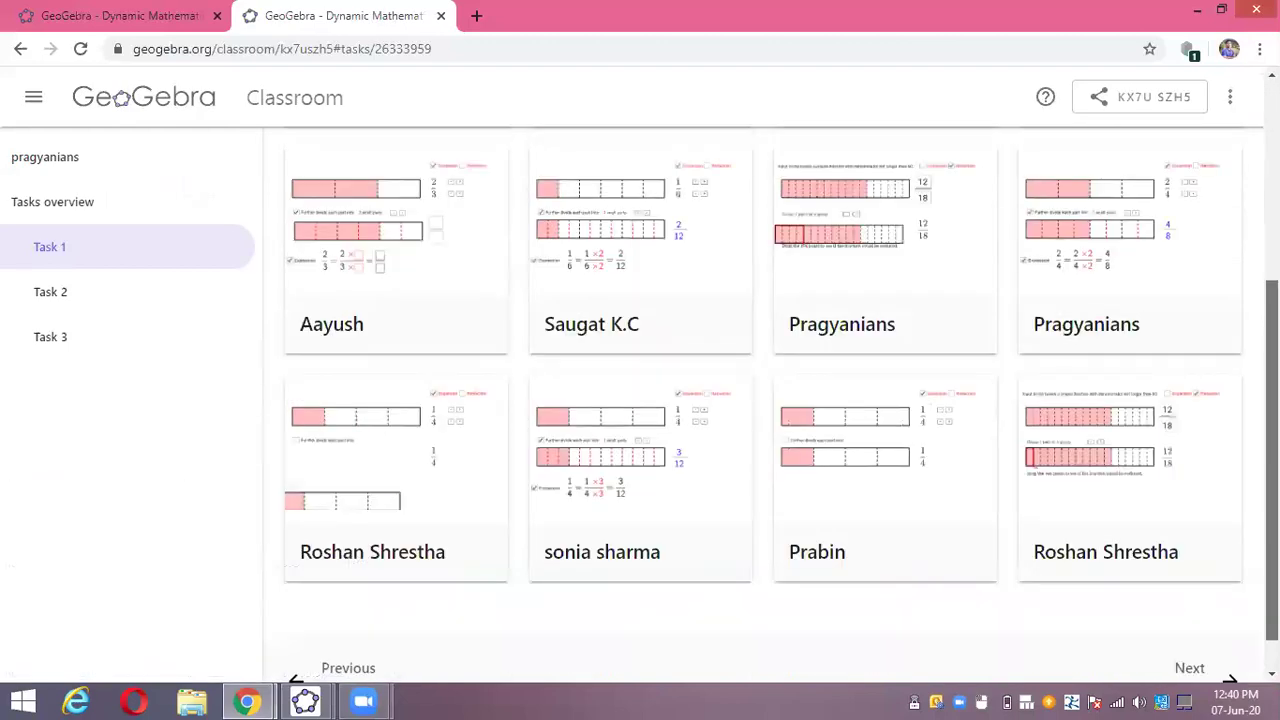
{"action": "scroll", "coordinate": [508, 263], "scroll_direction": "up", "scroll_amount": 2}
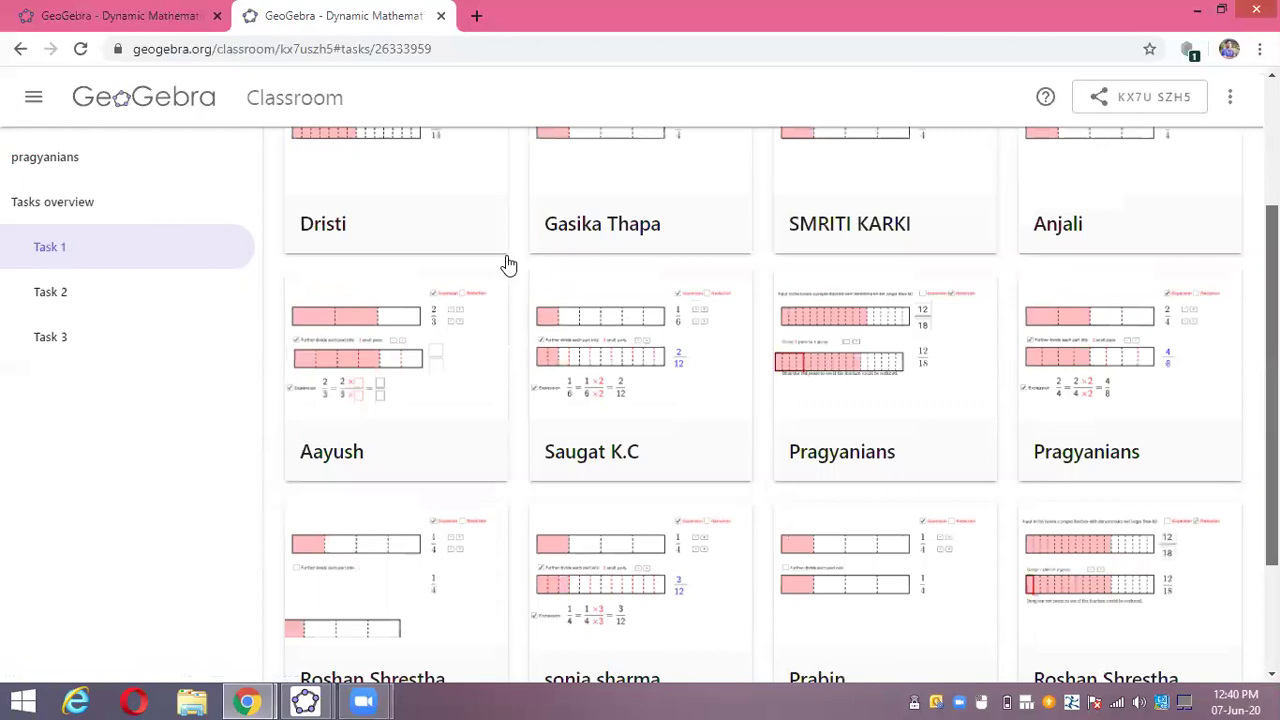
{"action": "scroll", "coordinate": [508, 263], "scroll_direction": "up", "scroll_amount": 1}
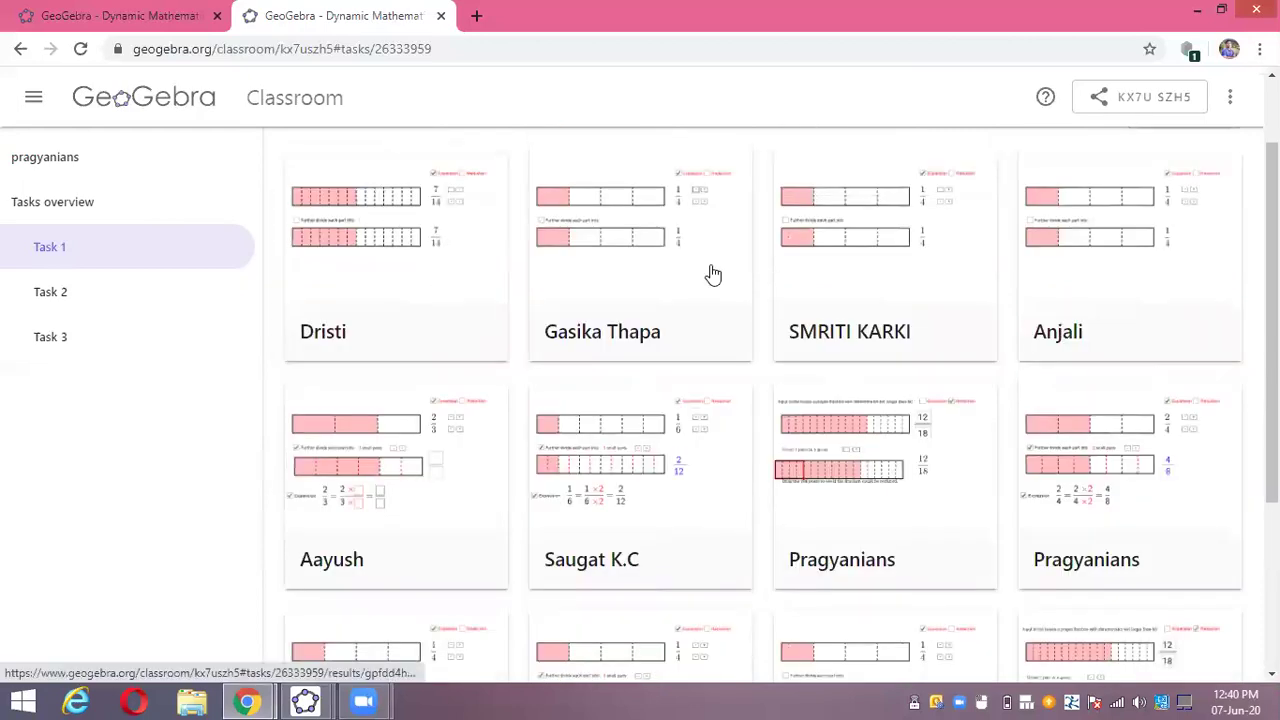
{"action": "scroll", "coordinate": [660, 210], "scroll_direction": "up", "scroll_amount": 1}
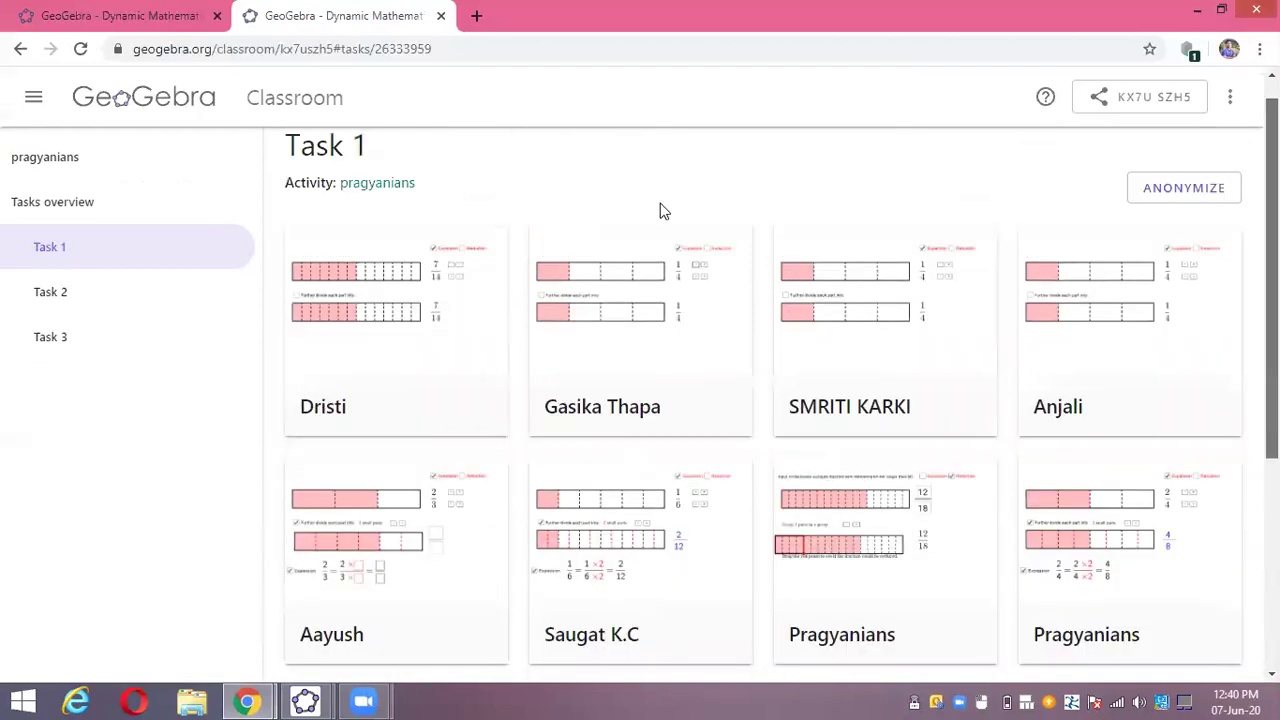
- Open Task 2's 'HOW DID YOU DO IT?' results chart and scroll to its A–D legend
{"action": "left_click", "coordinate": [29, 302]}
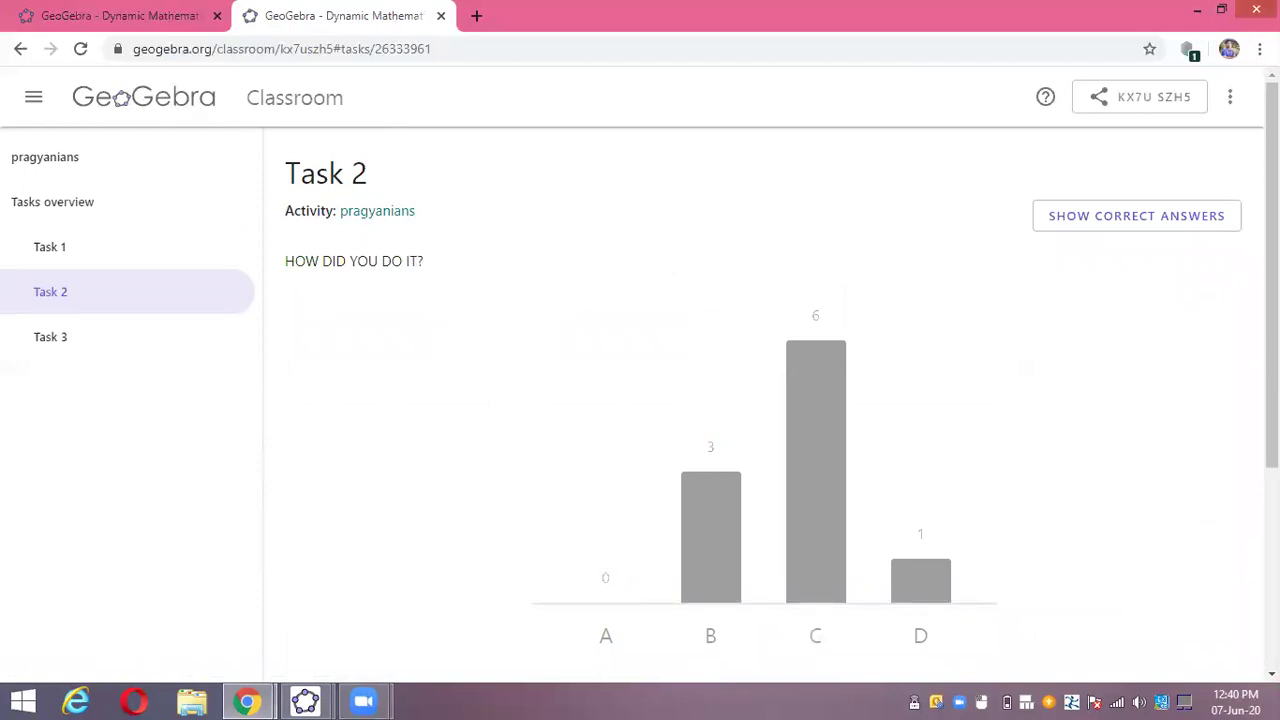
{"action": "scroll", "coordinate": [771, 546], "scroll_direction": "down", "scroll_amount": 1}
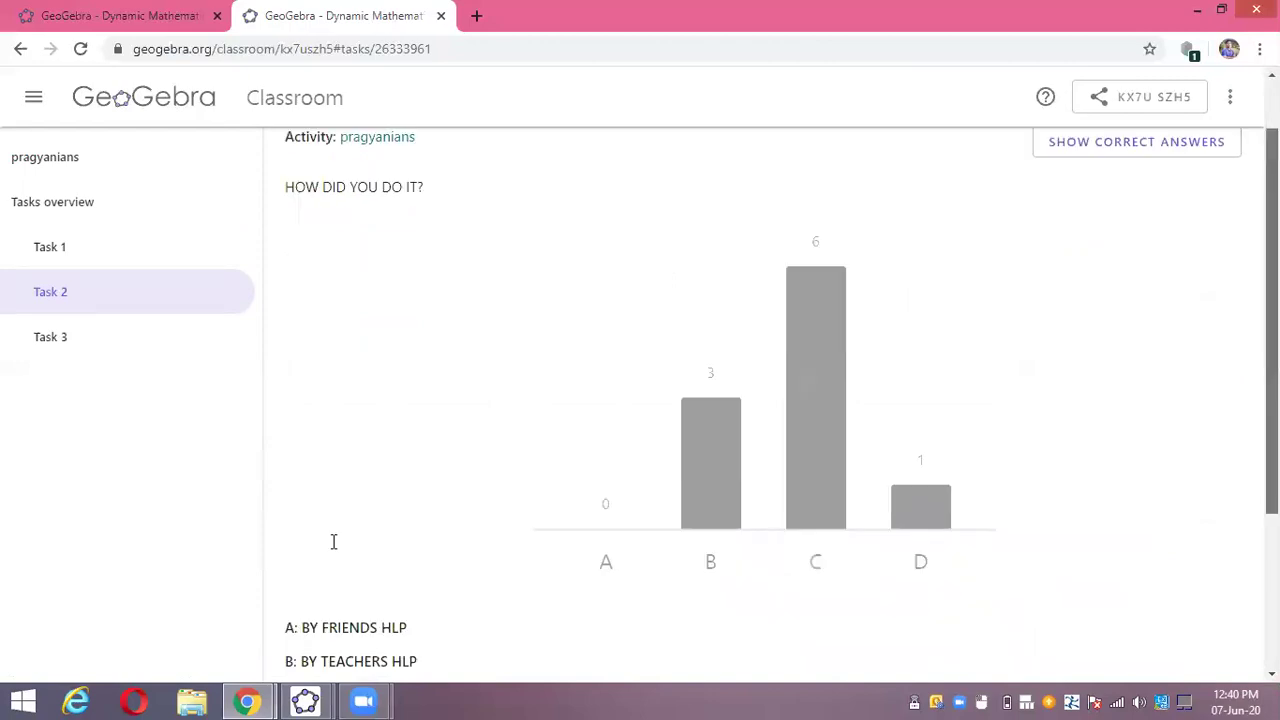
{"action": "scroll", "coordinate": [370, 535], "scroll_direction": "down", "scroll_amount": 1}
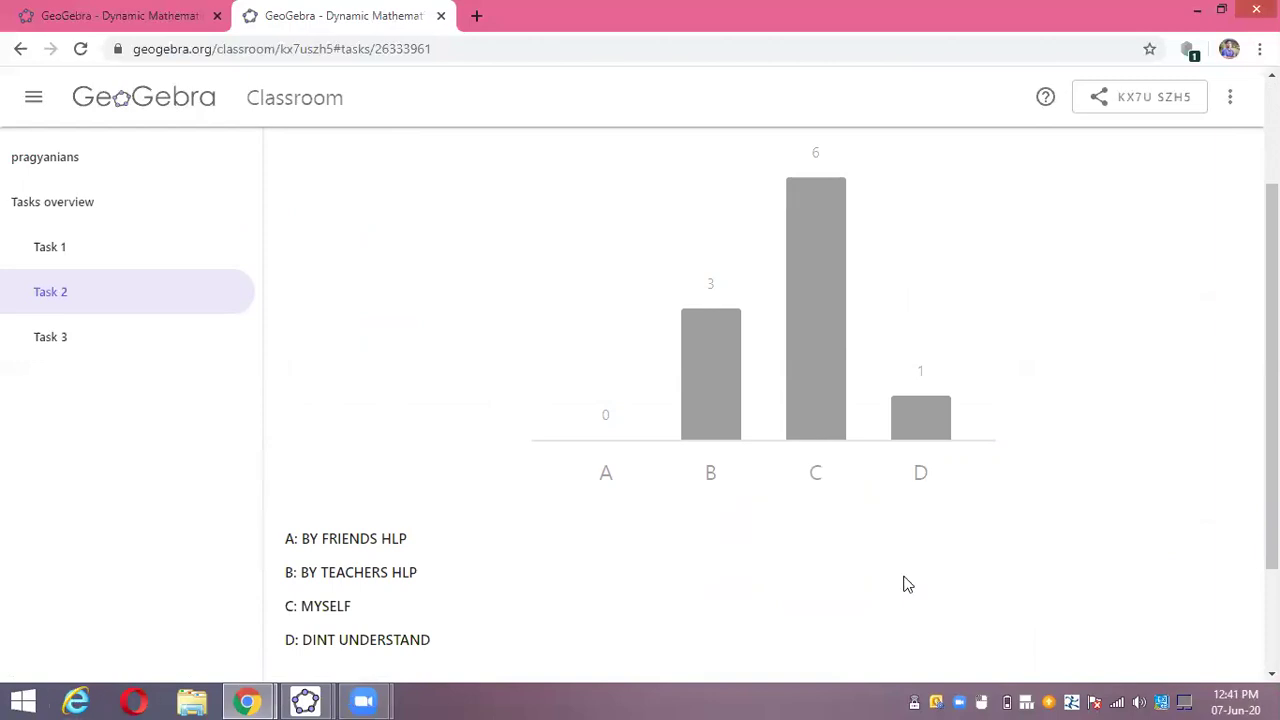
{"action": "scroll", "coordinate": [770, 400], "scroll_direction": "up", "scroll_amount": 2}
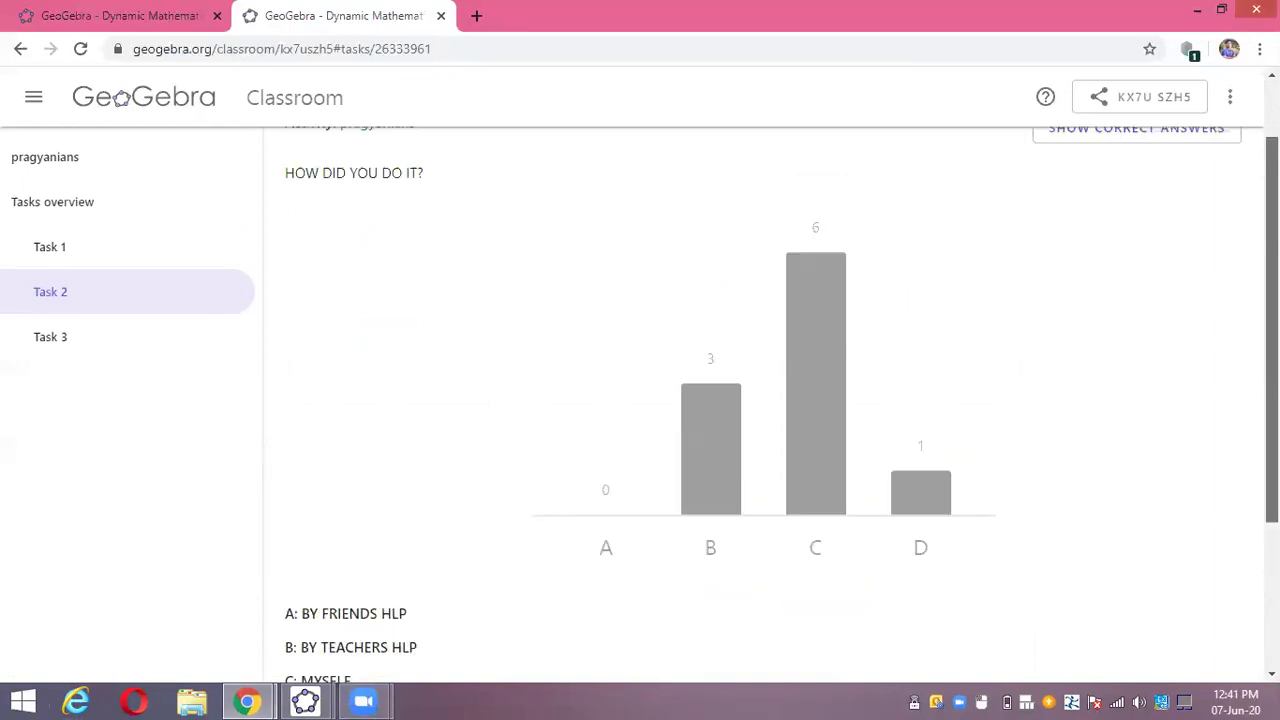
- Show, then hide, Task 2's correct answers, and open the Task 3 results
{"action": "left_click", "coordinate": [1147, 227]}
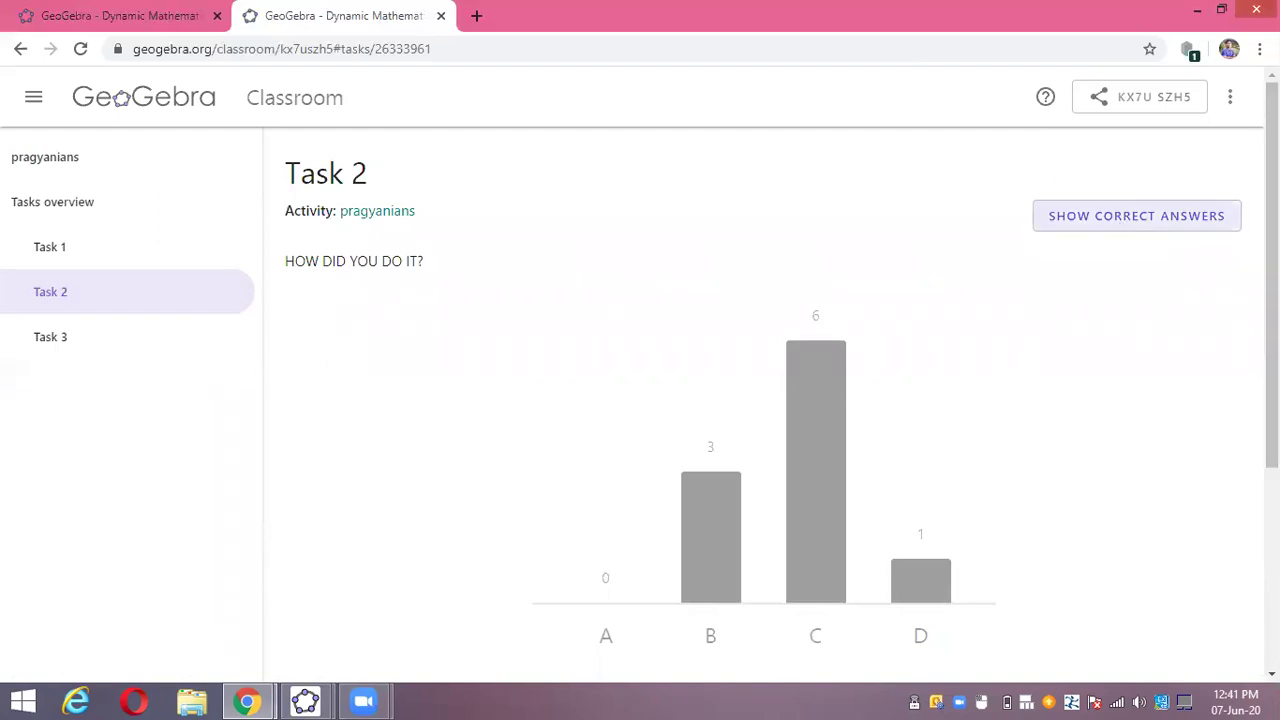
{"action": "left_click", "coordinate": [1147, 197]}
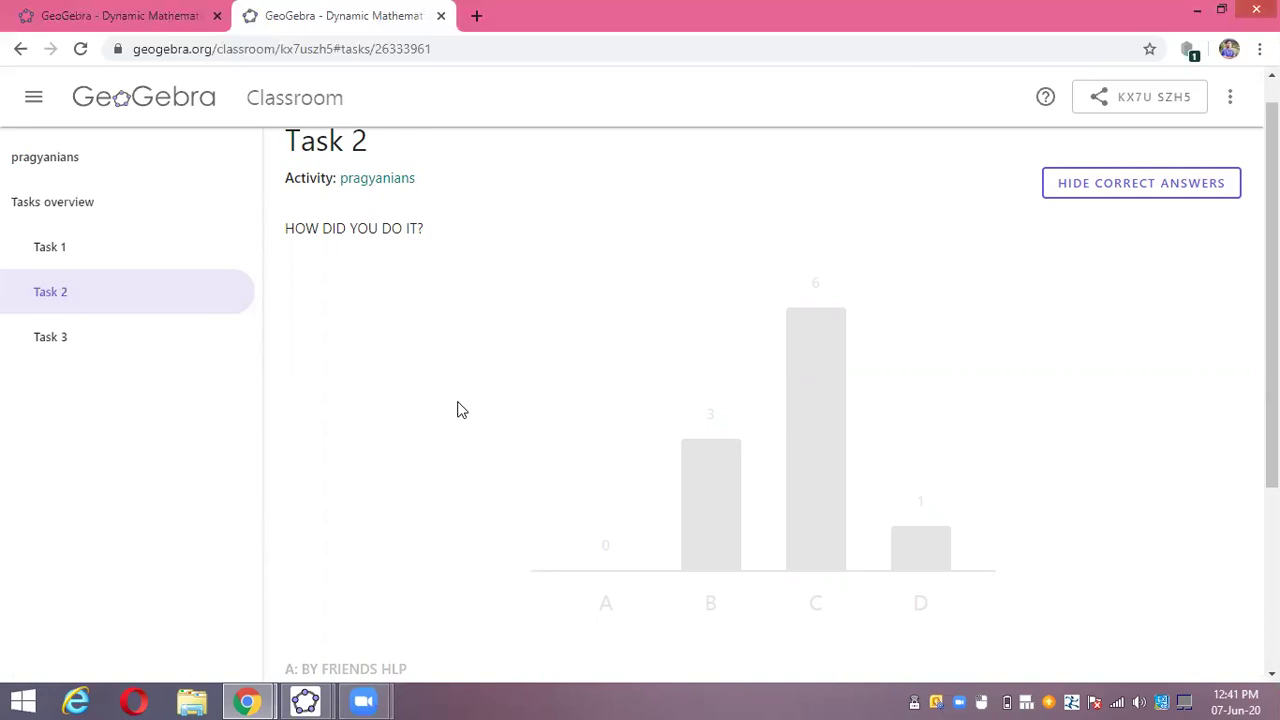
{"action": "left_click", "coordinate": [1112, 186]}
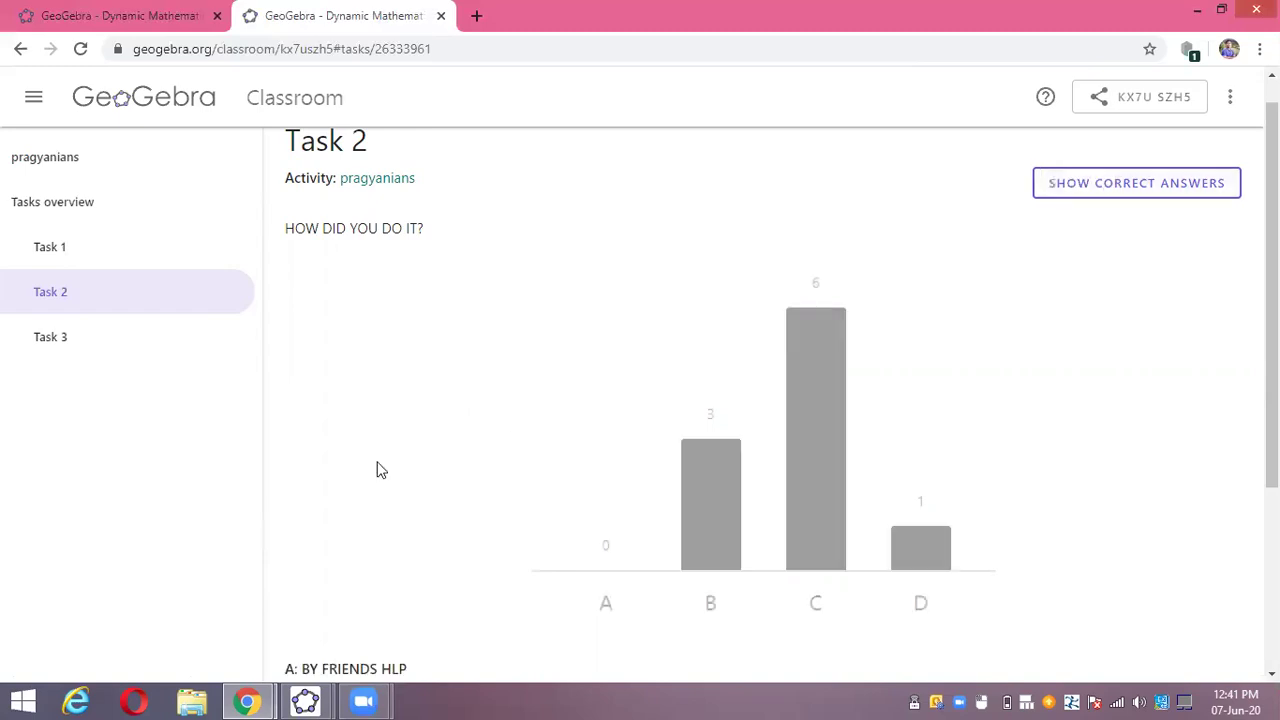
{"action": "left_click", "coordinate": [57, 342]}
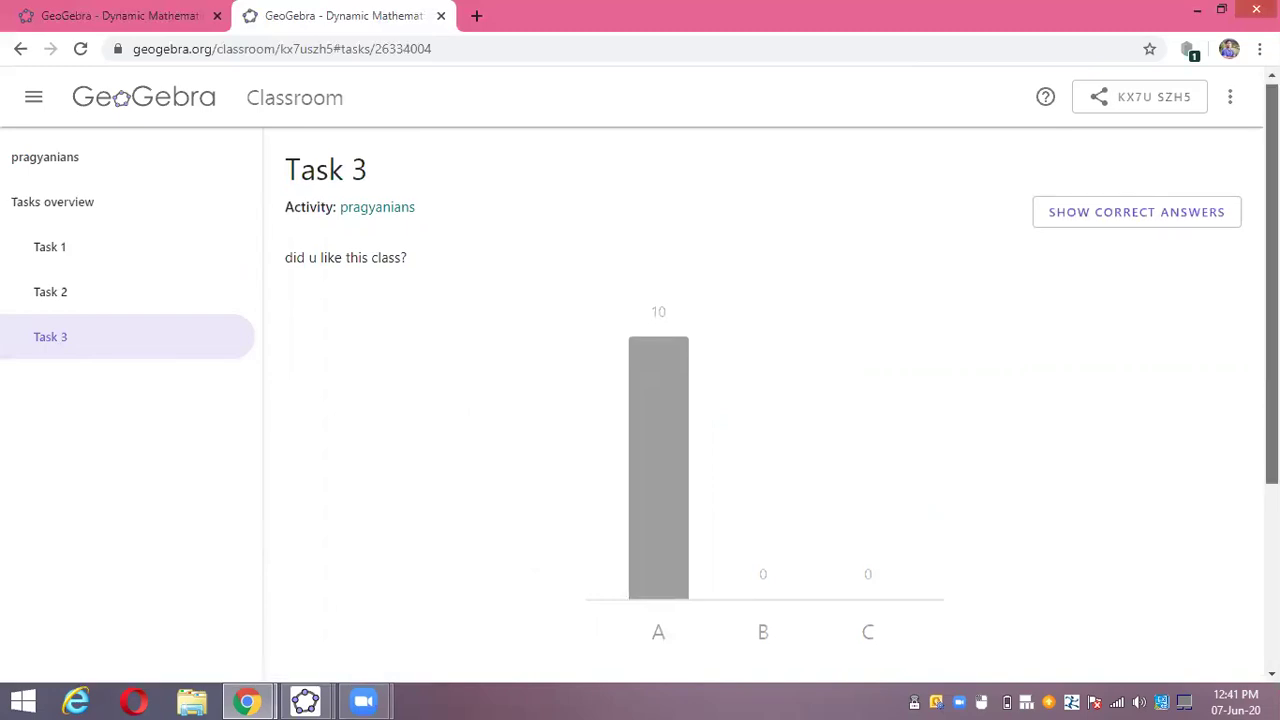
- Scroll through the Task 3 'did u like this class?' chart, with all 10 responses on A
{"action": "scroll", "coordinate": [640, 400], "scroll_direction": "down", "scroll_amount": 1}
{"action": "scroll", "coordinate": [640, 400], "scroll_direction": "up", "scroll_amount": 1}
{"action": "scroll", "coordinate": [640, 400], "scroll_direction": "down", "scroll_amount": 2}
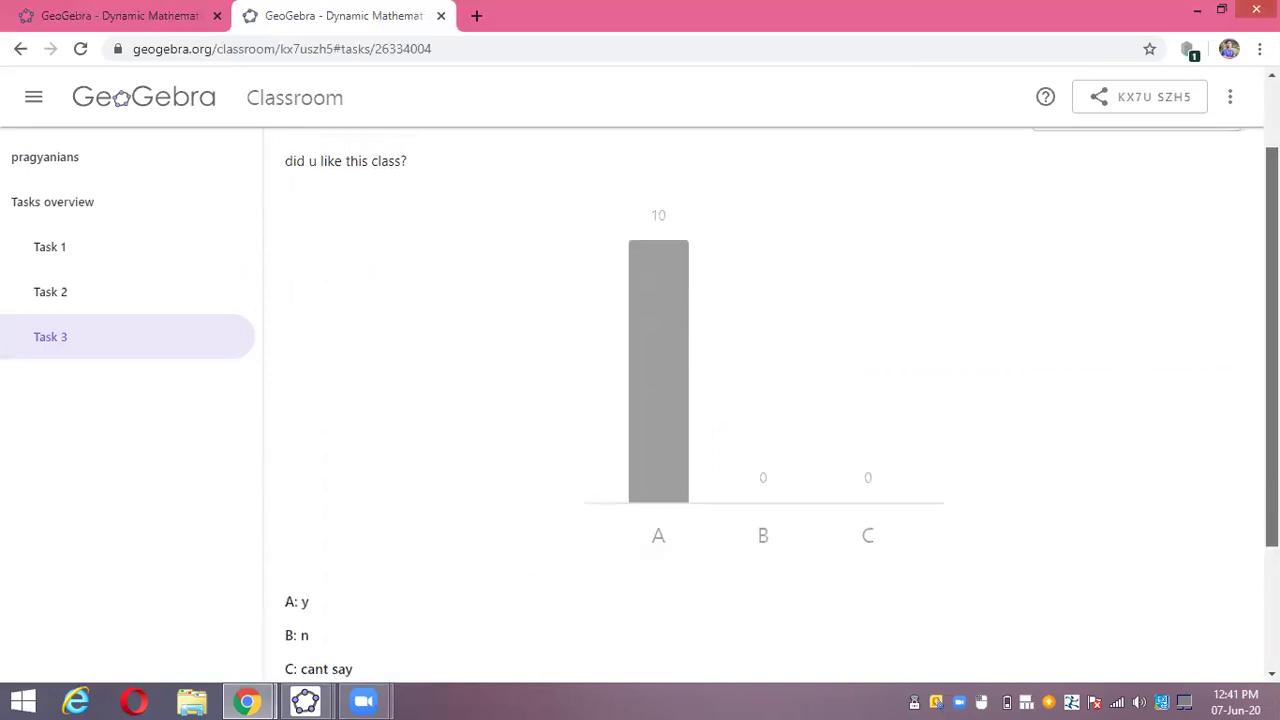
{"action": "scroll", "coordinate": [640, 400], "scroll_direction": "up", "scroll_amount": 2}
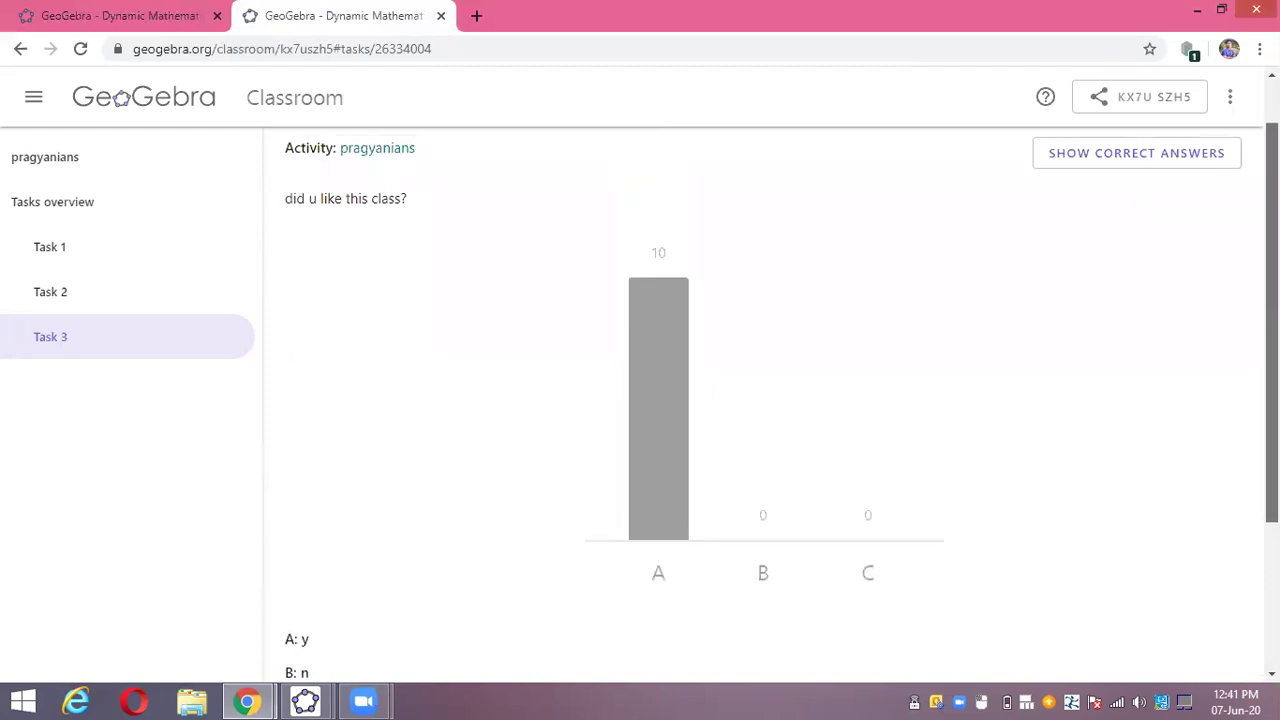
{"action": "scroll", "coordinate": [640, 400], "scroll_direction": "down", "scroll_amount": 2}
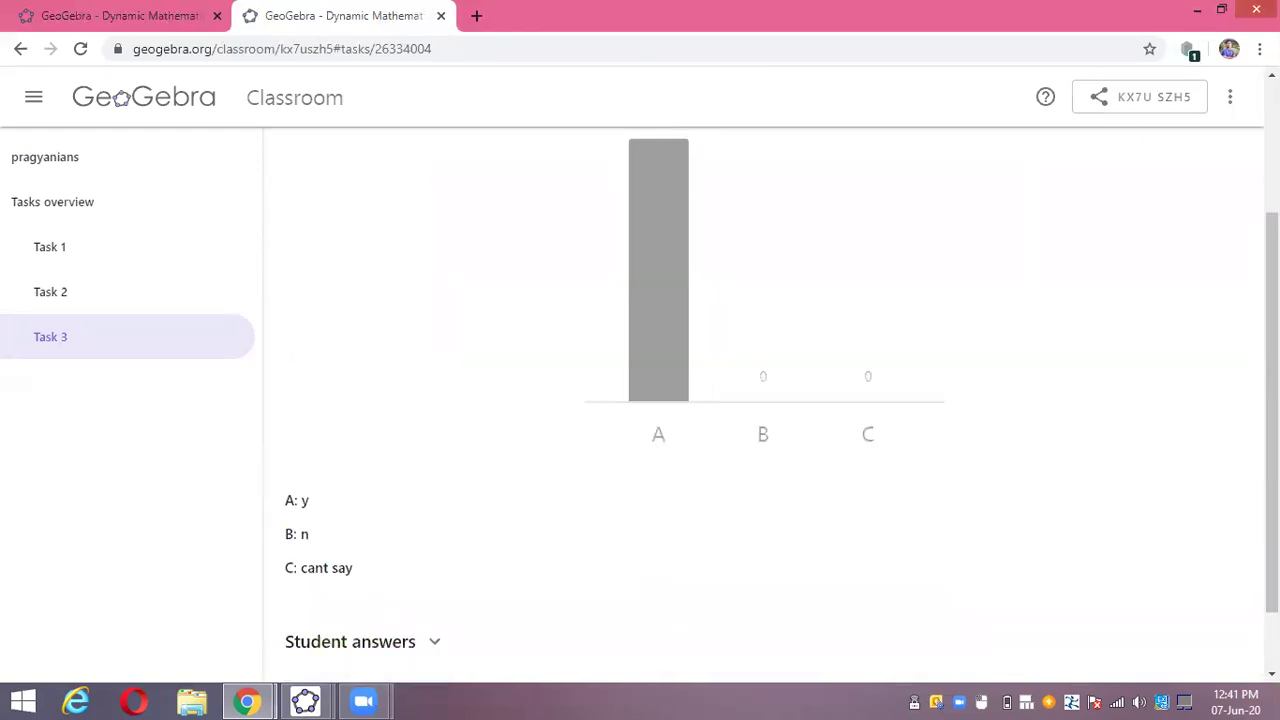
{"action": "scroll", "coordinate": [640, 400], "scroll_direction": "up", "scroll_amount": 1}
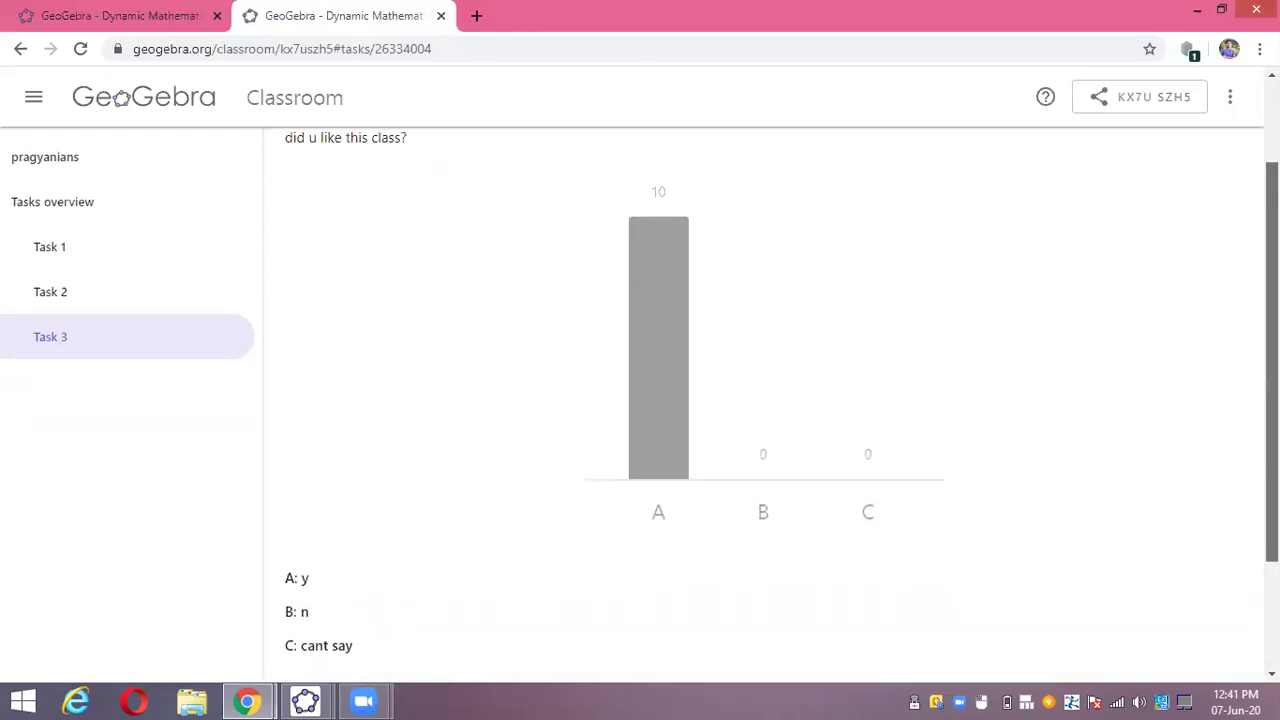
{"action": "scroll", "coordinate": [640, 400], "scroll_direction": "down", "scroll_amount": 1}
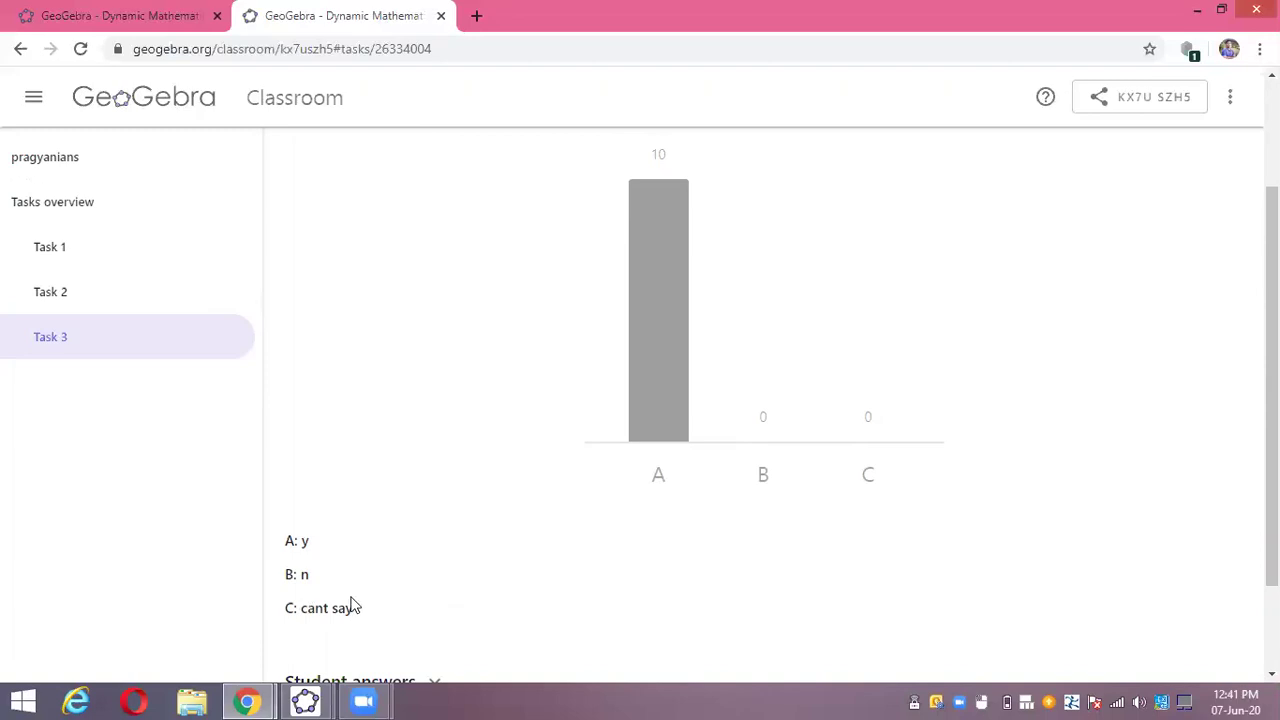
{"action": "scroll", "coordinate": [760, 400], "scroll_direction": "down", "scroll_amount": 1}
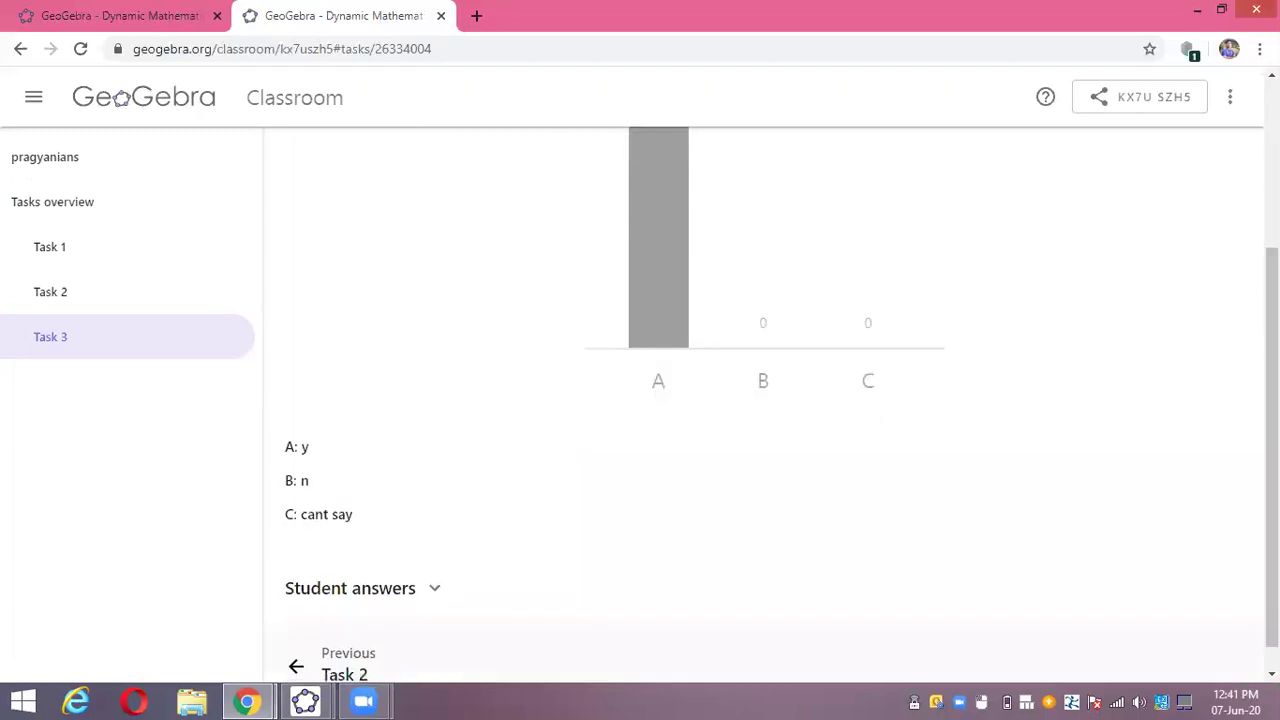
{"action": "scroll", "coordinate": [760, 400], "scroll_direction": "up", "scroll_amount": 2}
{"action": "scroll", "coordinate": [1220, 157], "scroll_direction": "up", "scroll_amount": 1}
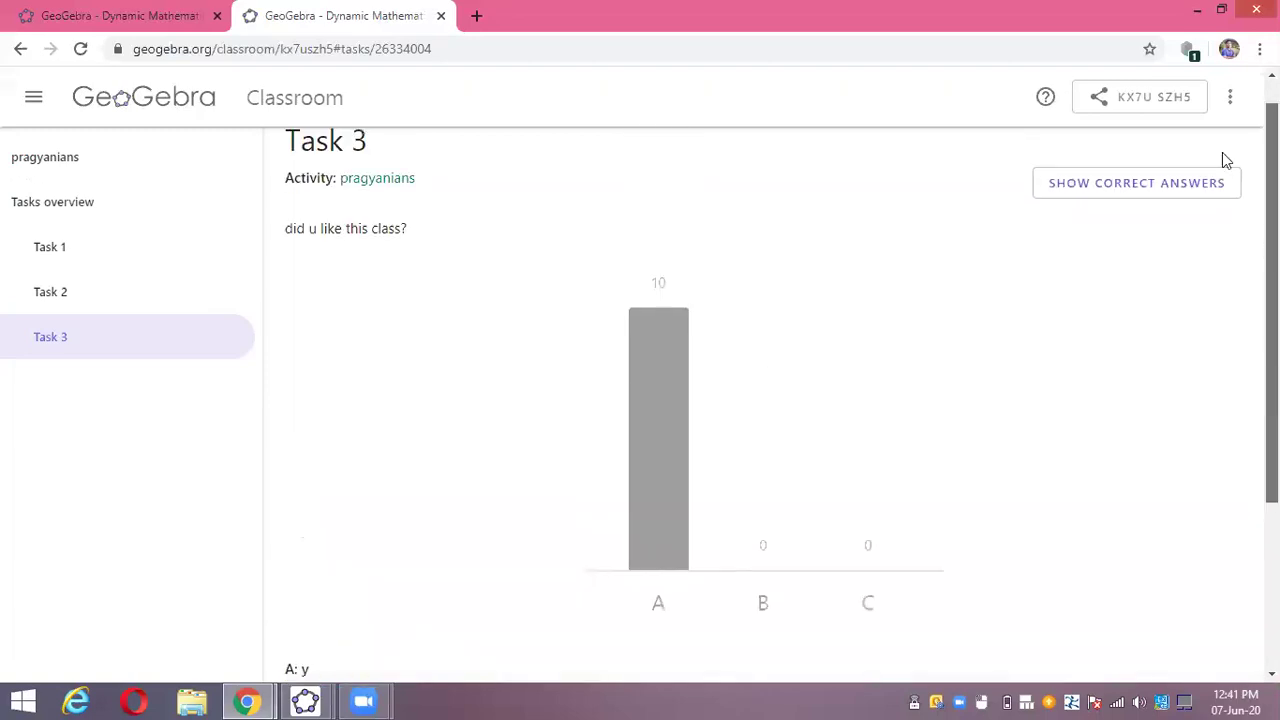
- Show Task 3's correct answers, confirming A is correct, and review the chart
{"action": "left_click", "coordinate": [1150, 192]}
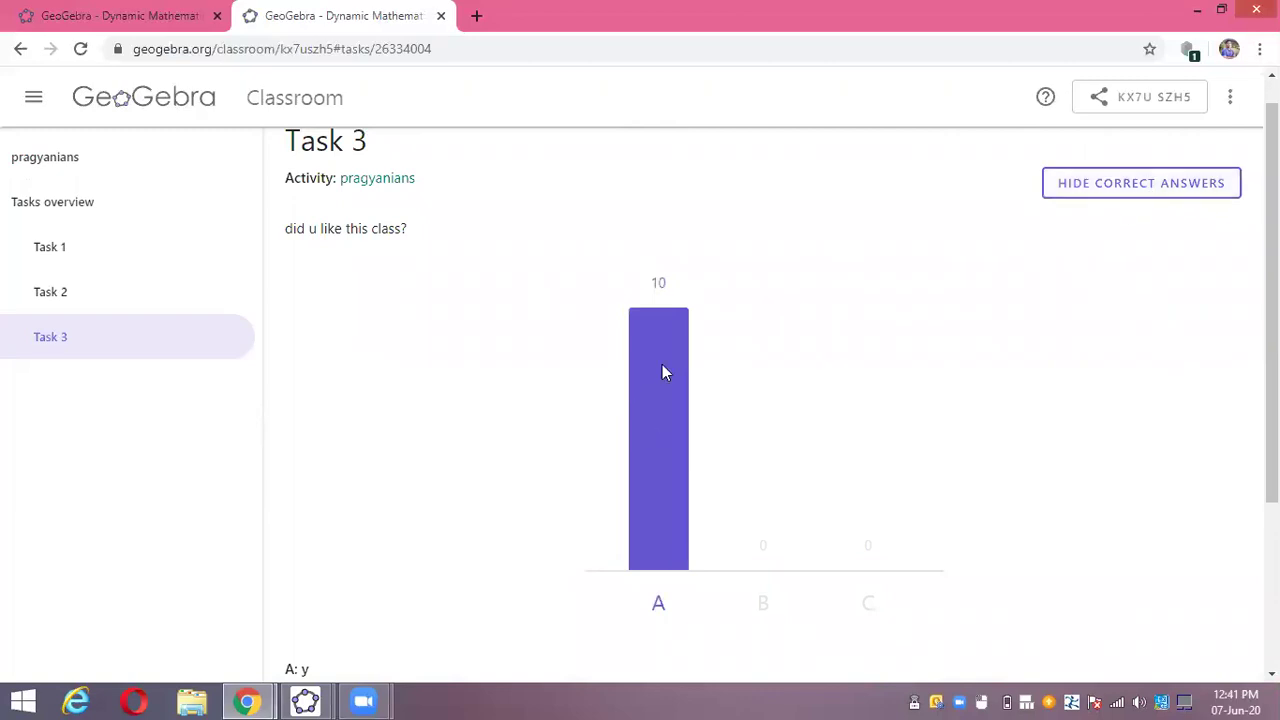
{"action": "scroll", "coordinate": [760, 400], "scroll_direction": "up", "scroll_amount": 1}
{"action": "scroll", "coordinate": [760, 400], "scroll_direction": "down", "scroll_amount": 1}
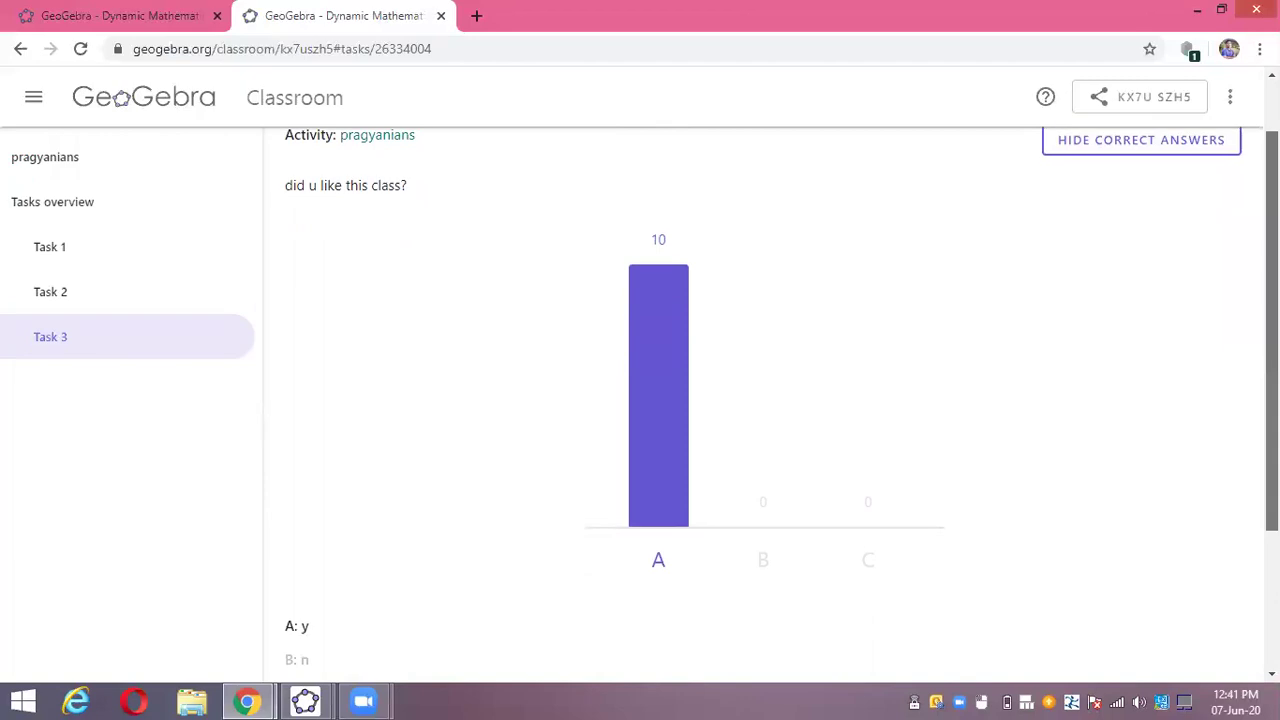
{"action": "scroll", "coordinate": [760, 400], "scroll_direction": "down", "scroll_amount": 1}
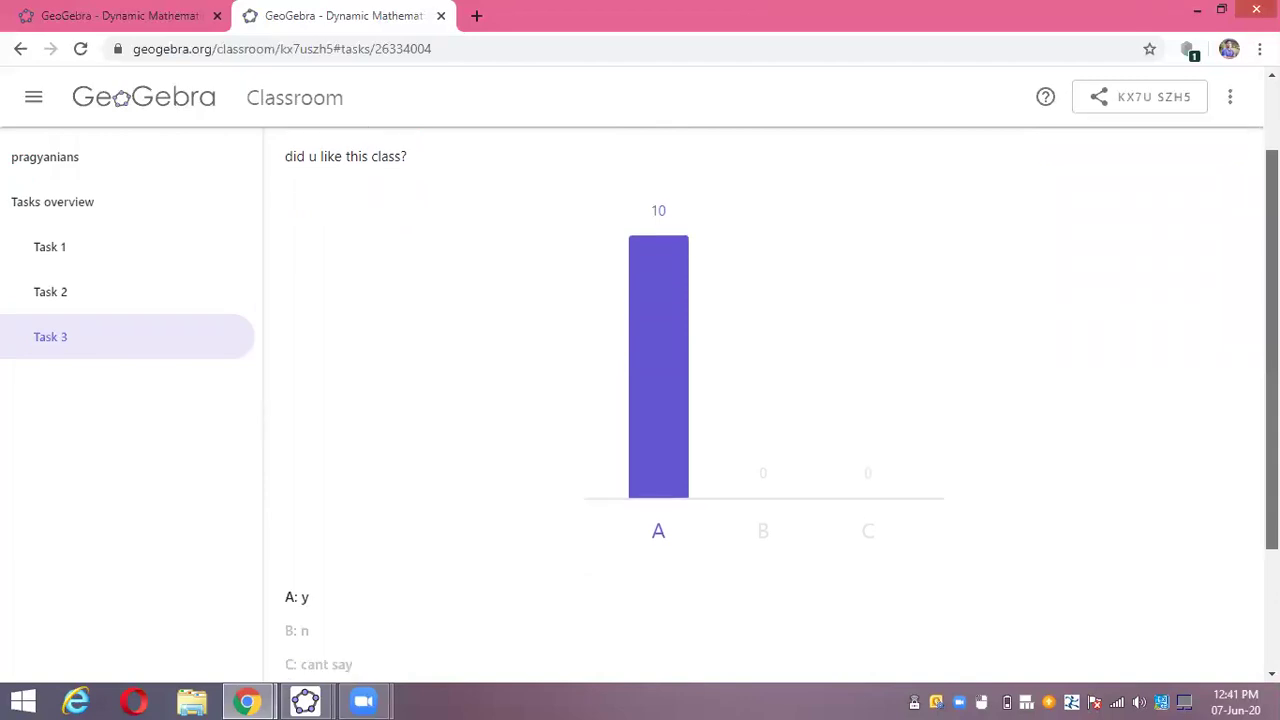
{"action": "scroll", "coordinate": [760, 400], "scroll_direction": "up", "scroll_amount": 2}
{"action": "scroll", "coordinate": [780, 450], "scroll_direction": "down", "scroll_amount": 3}
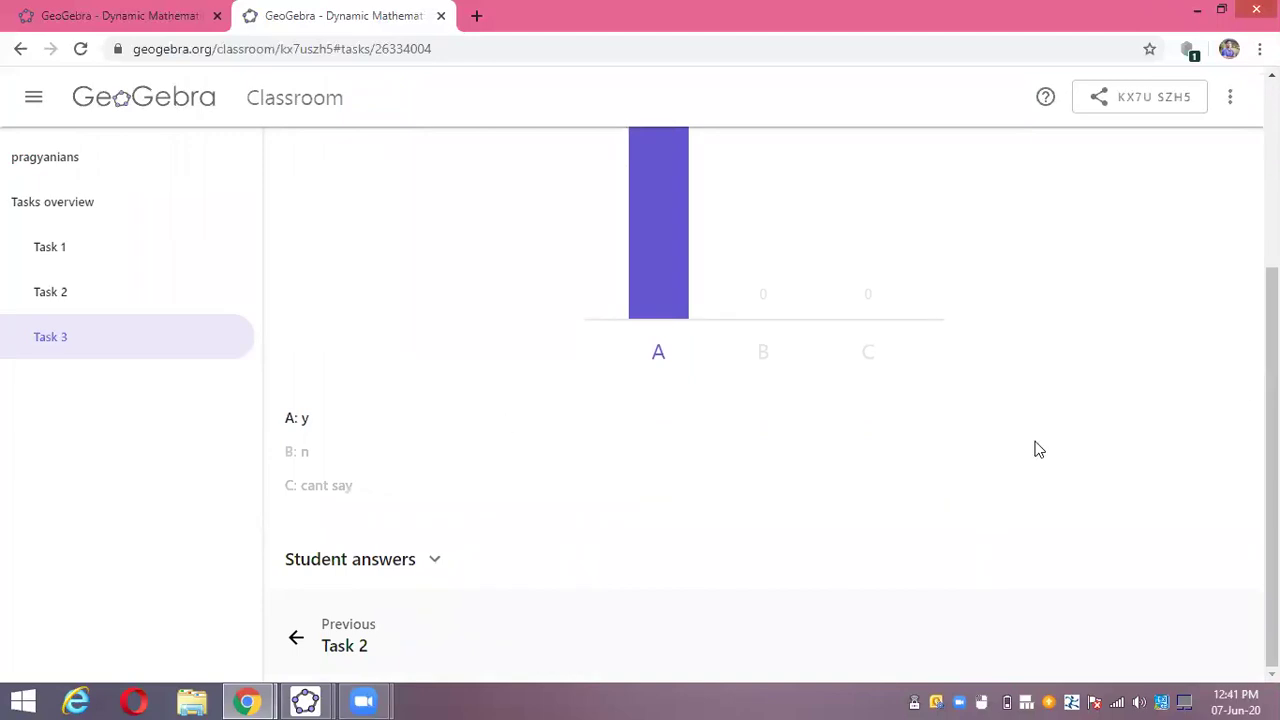
{"action": "scroll", "coordinate": [760, 400], "scroll_direction": "up", "scroll_amount": 3}
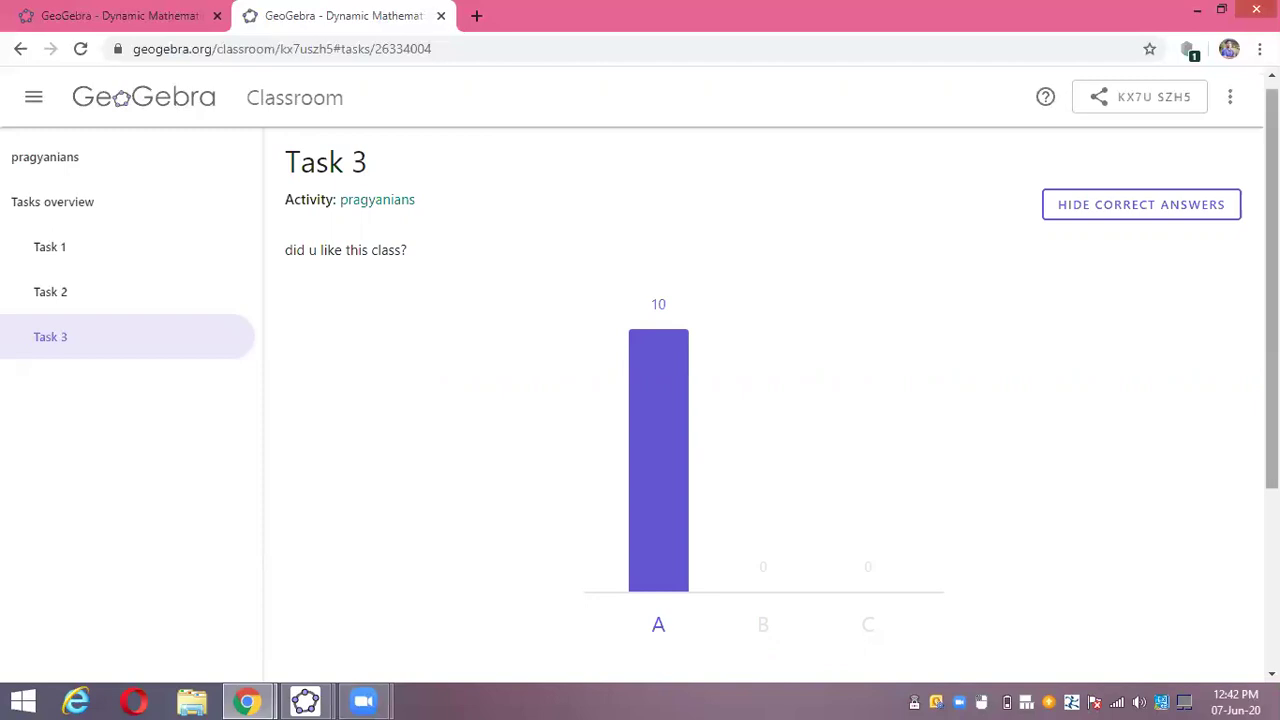
{"action": "scroll", "coordinate": [770, 400], "scroll_direction": "up", "scroll_amount": 1}
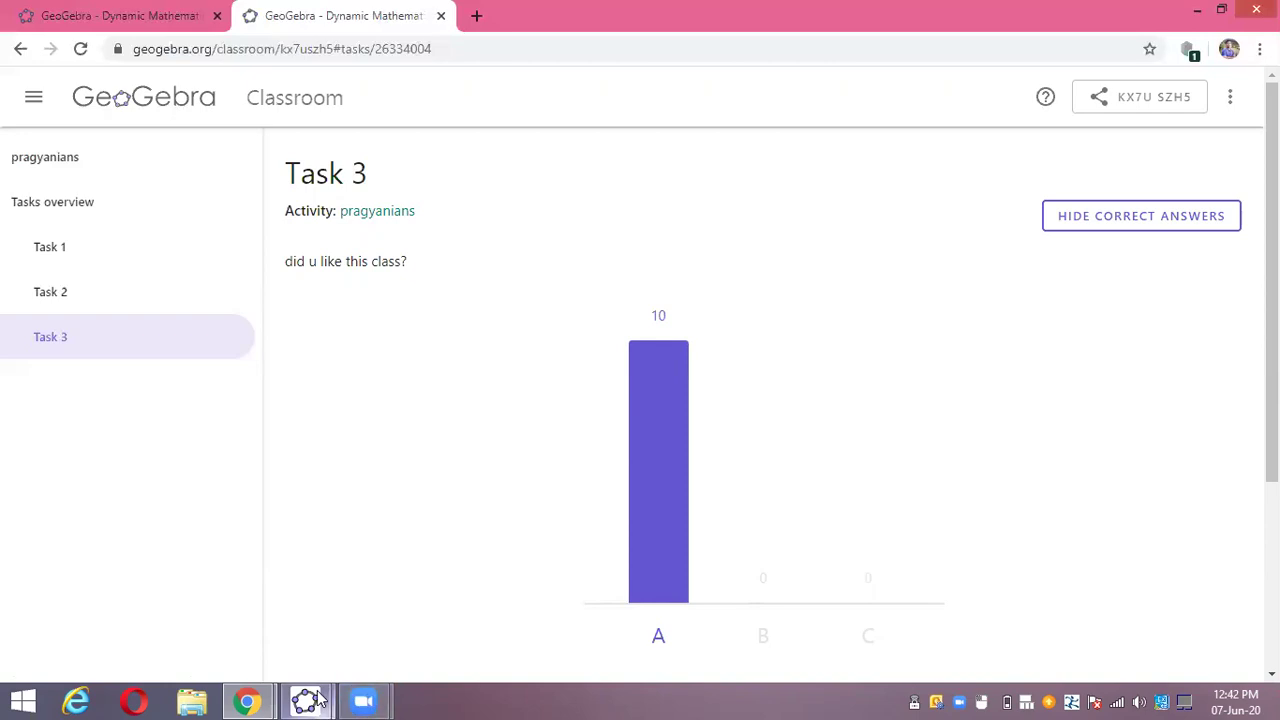
- Switch to the GeoGebra Classic window from the taskbar and minimize Chrome behind it
{"action": "mouse_move", "coordinate": [318, 698]}
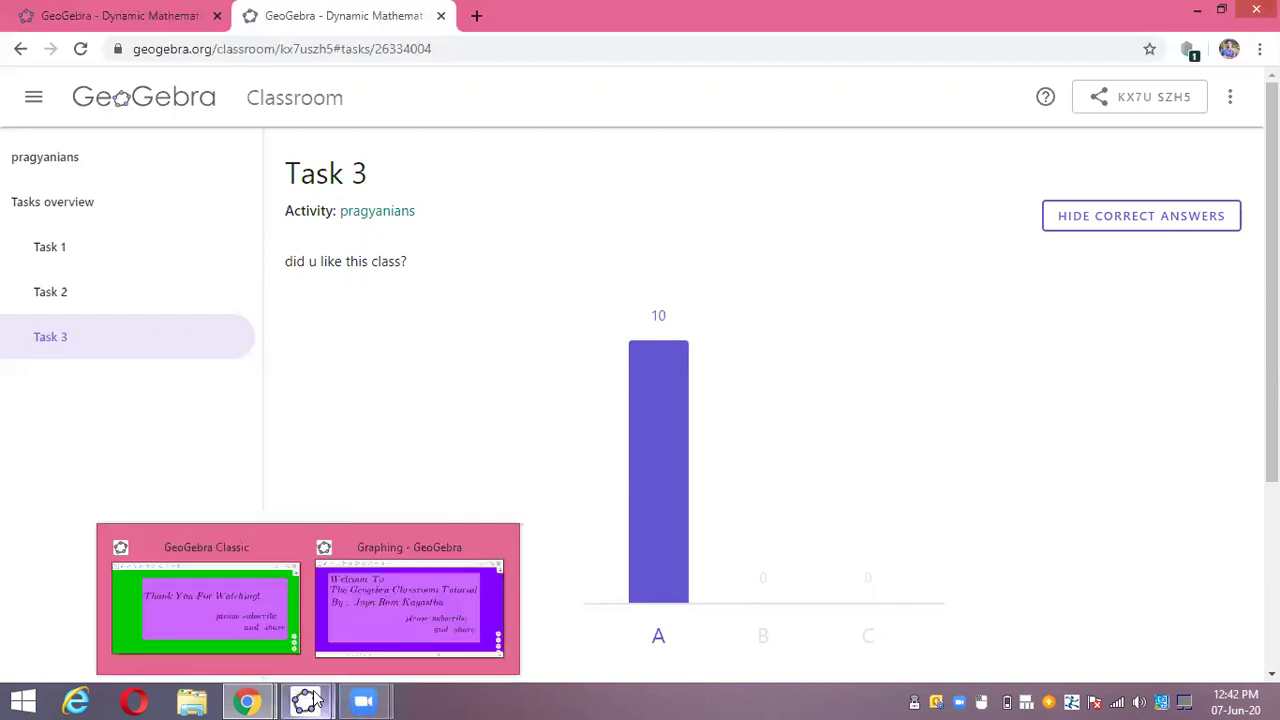
{"action": "left_click", "coordinate": [253, 595]}
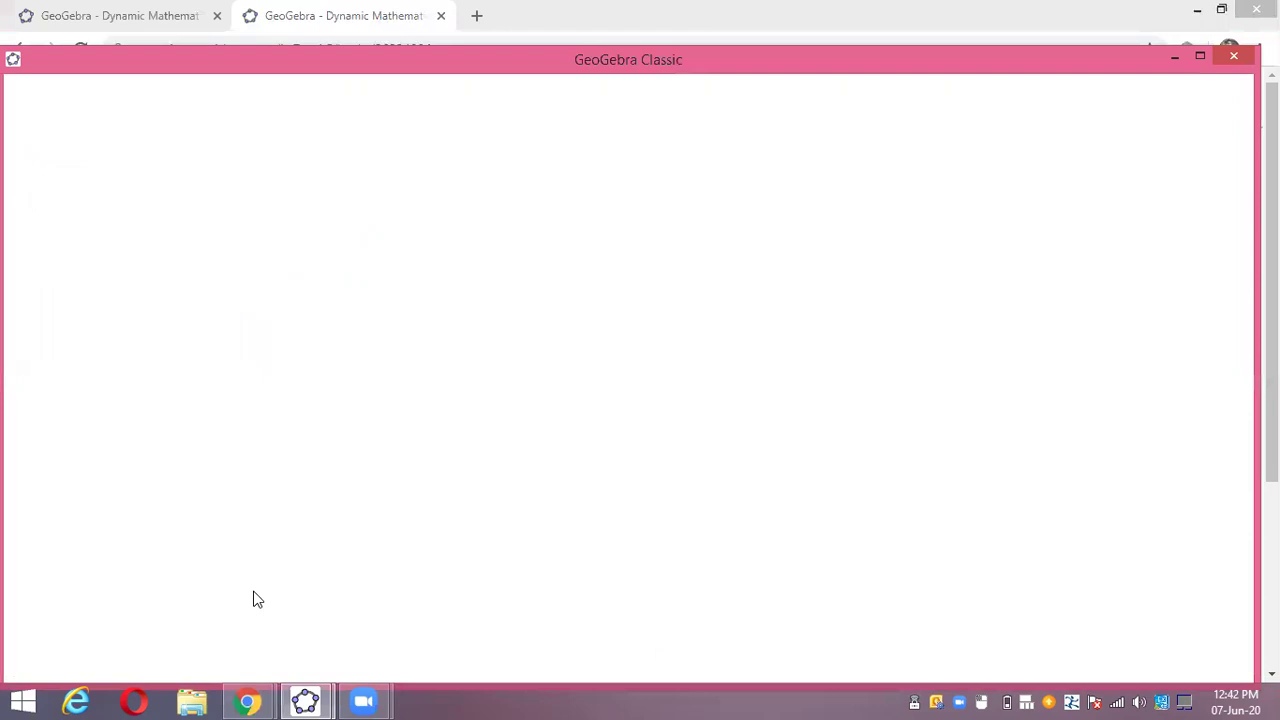
{"action": "left_click", "coordinate": [1196, 10]}
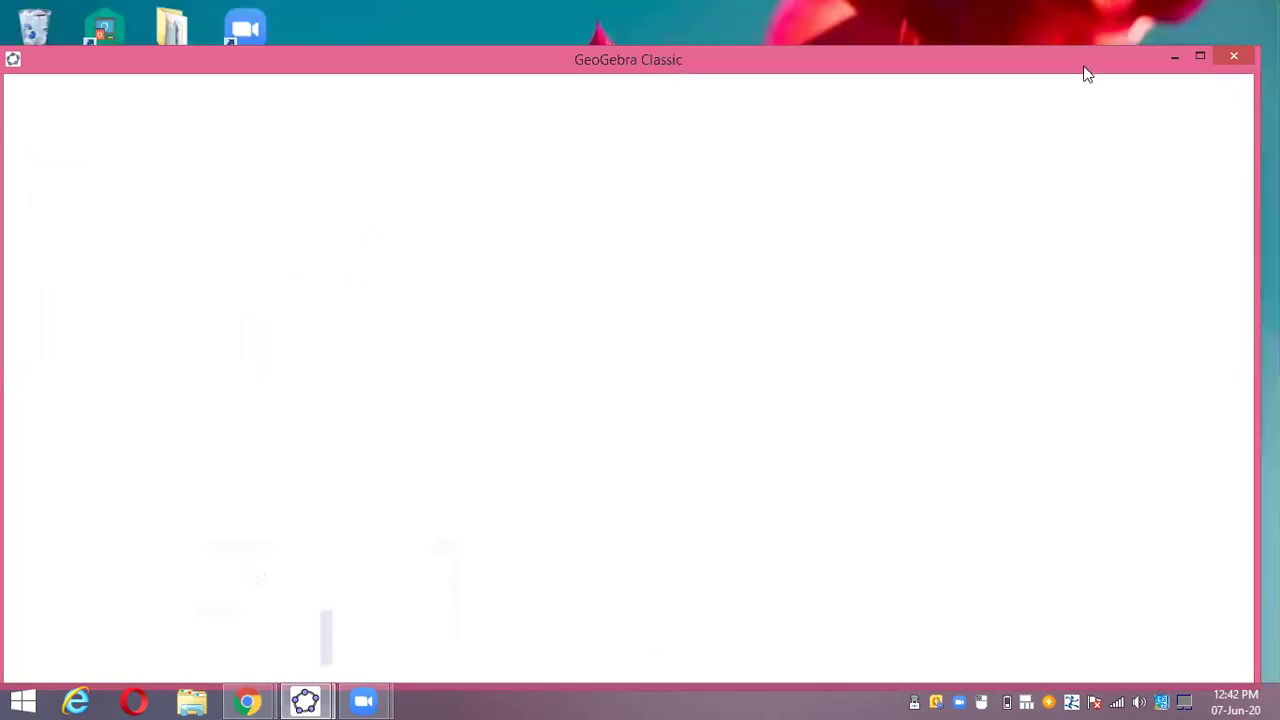